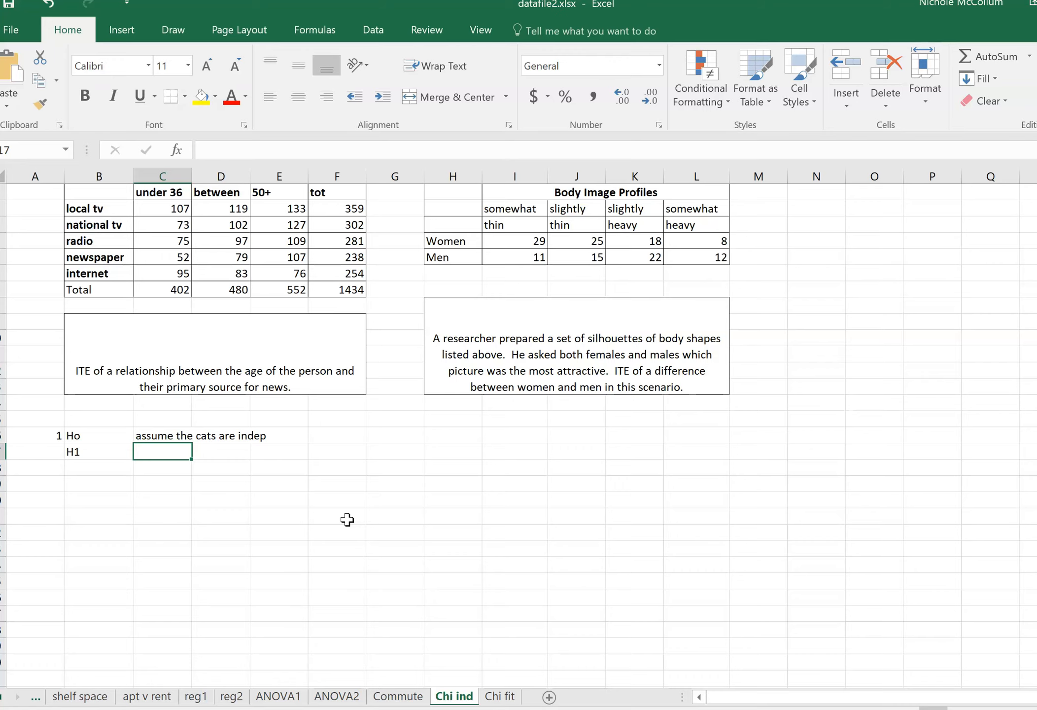
Enter "cats are dept" as the alternative hypothesis beside H1 and fit column C's width to its text.
type("cats aer d")
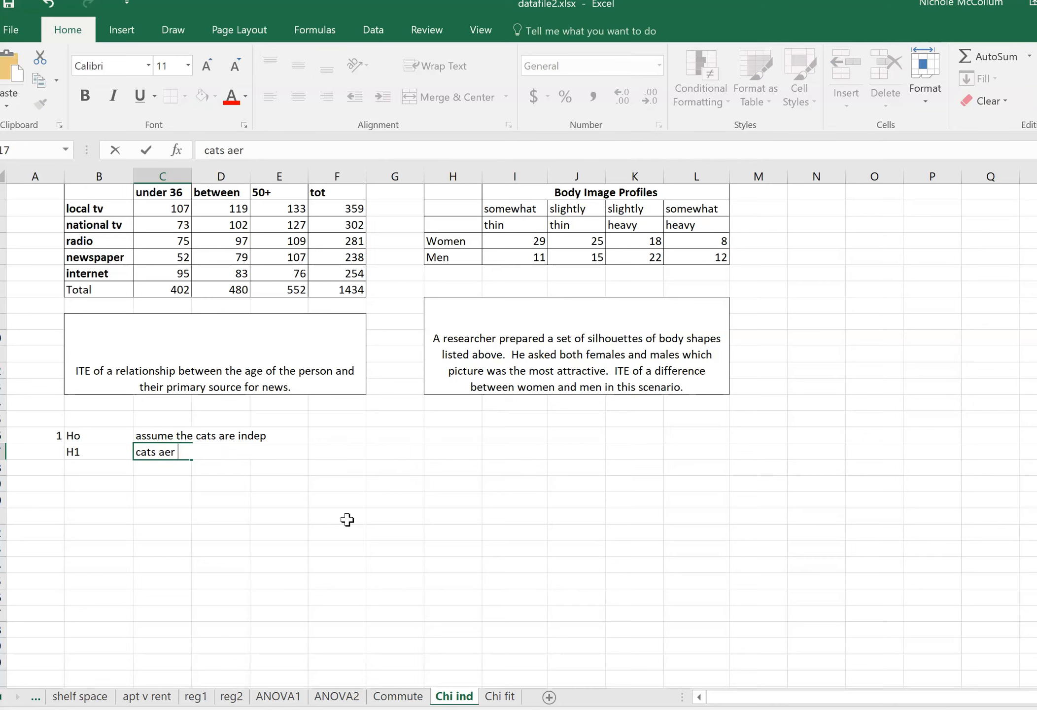
key("BackSpace")
key("BackSpace")
key("BackSpace")
key("BackSpace")
type("re dept")
key("Return")
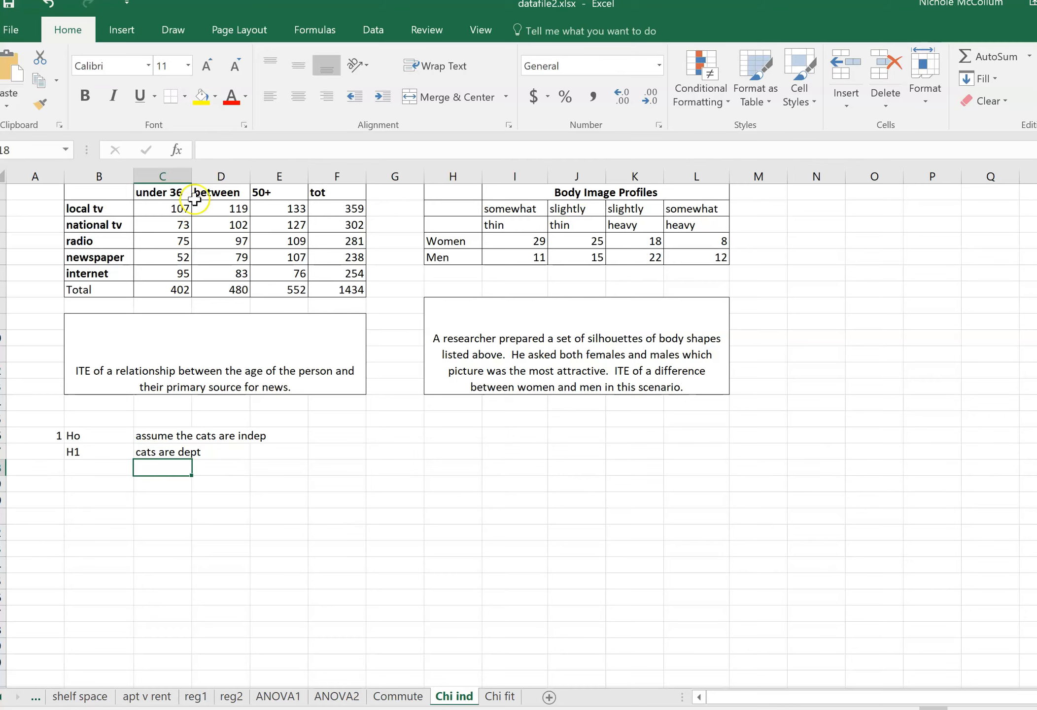
double_click(192, 176)
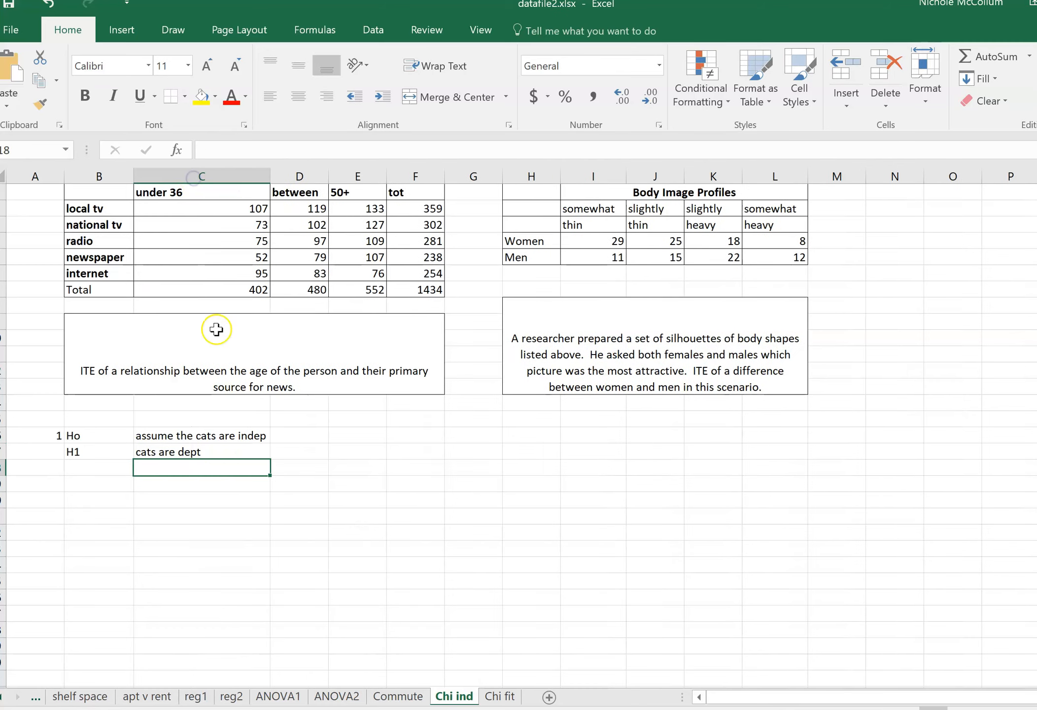
Add step number 2 with the label "test stat" in row 19, below the hypotheses.
left_click(104, 489)
key("Left")
type("2")
key("Tab")
type("test stat")
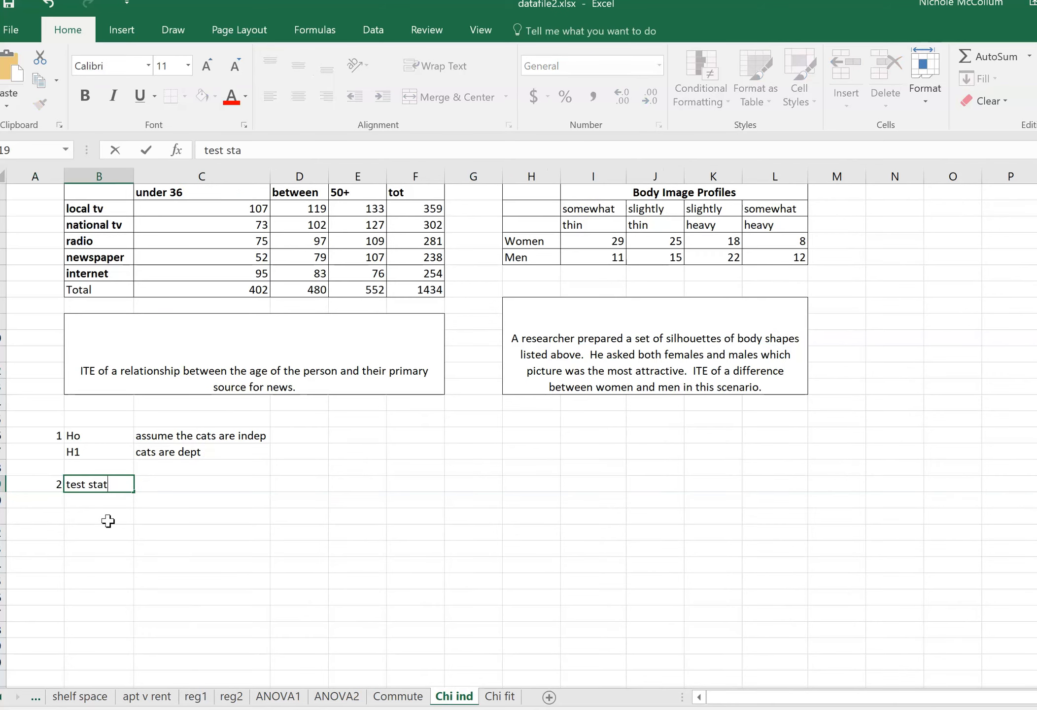
key("Return")
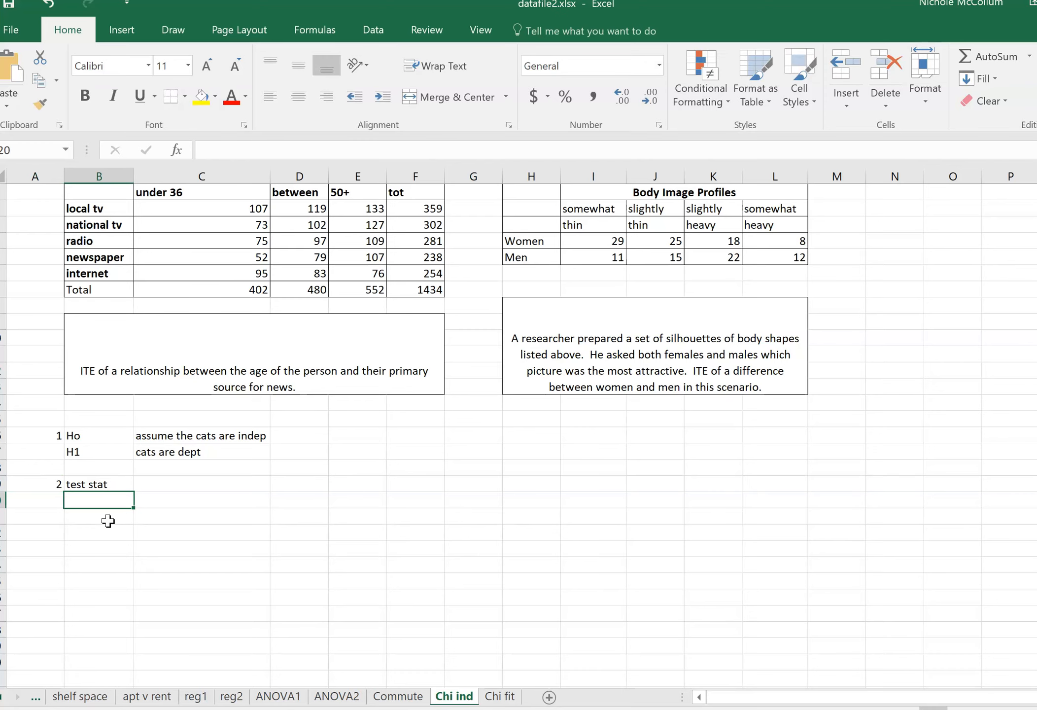
Enter the headings "fo" in D19 and "fe" in E19 on the test stat row.
key("Right")
key("Up")
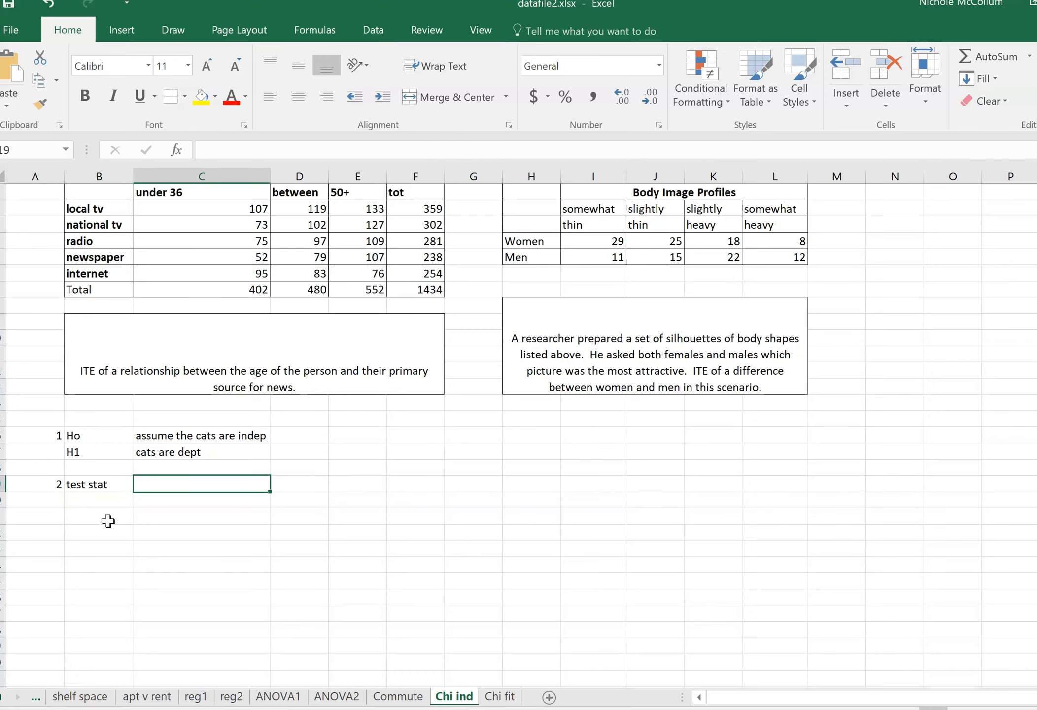
key("Right")
type("f")
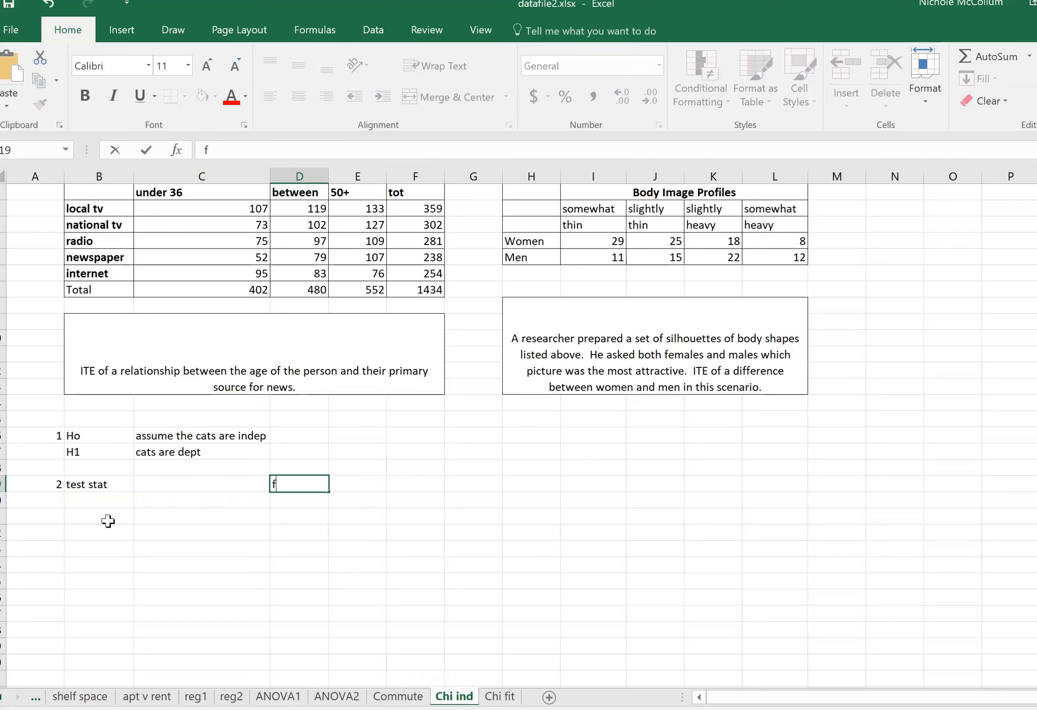
type("o")
key("Right")
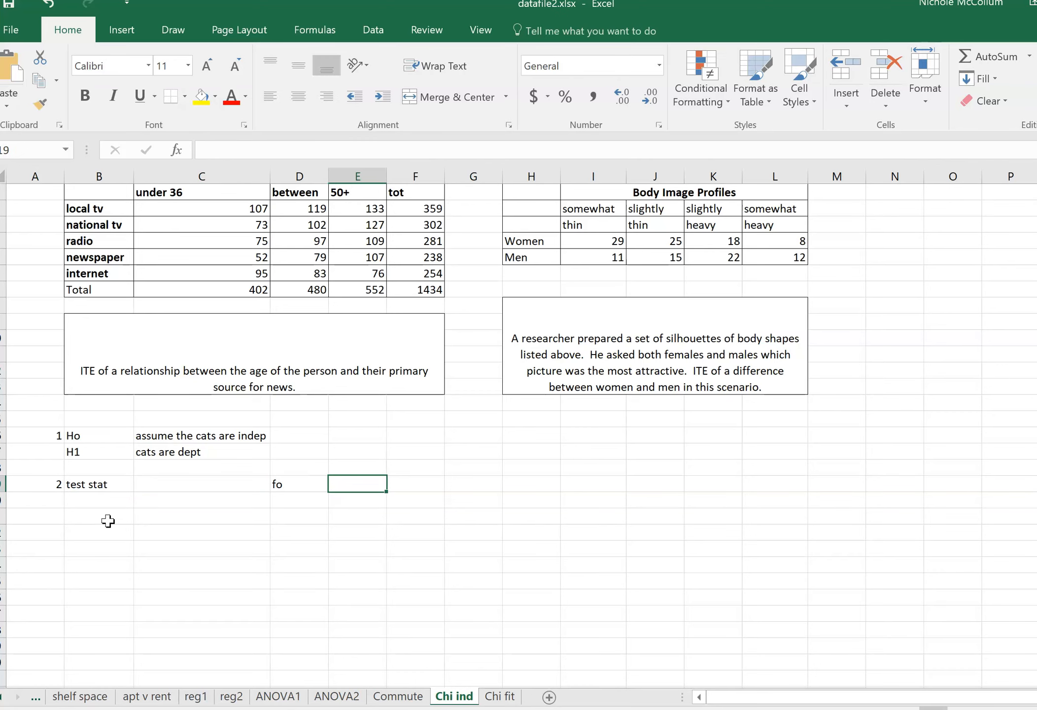
type("f3")
key("Return")
key("Up")
type("fe")
key("Return")
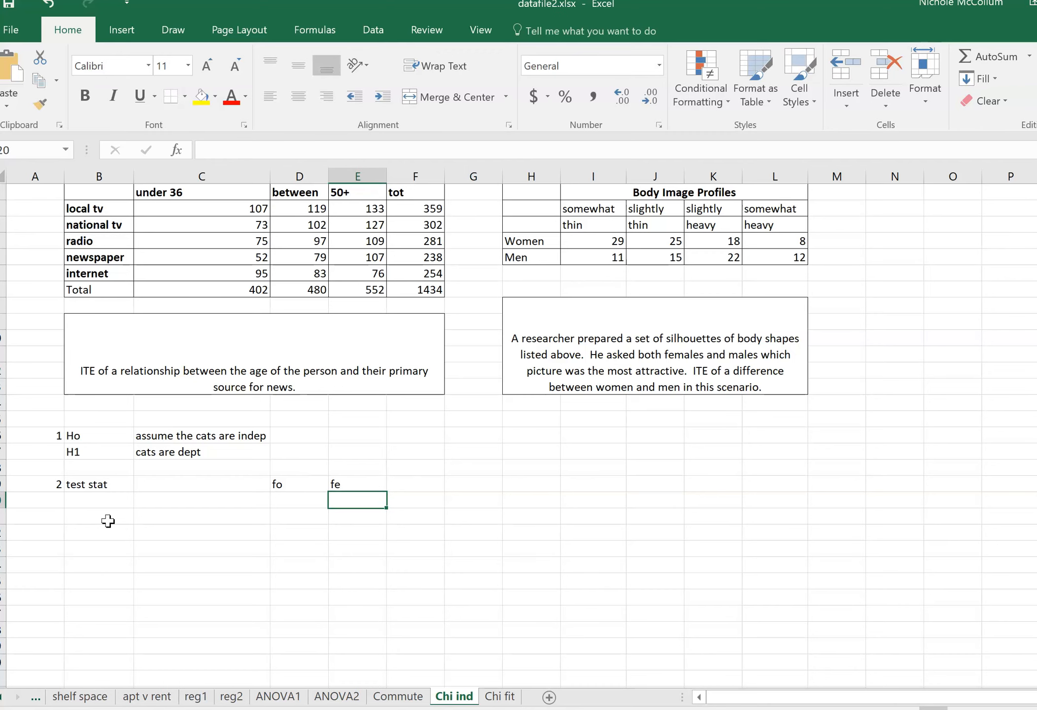
Copy the five "under 36" counts, without the total, and paste them as values under fo starting at D20.
key("Left")
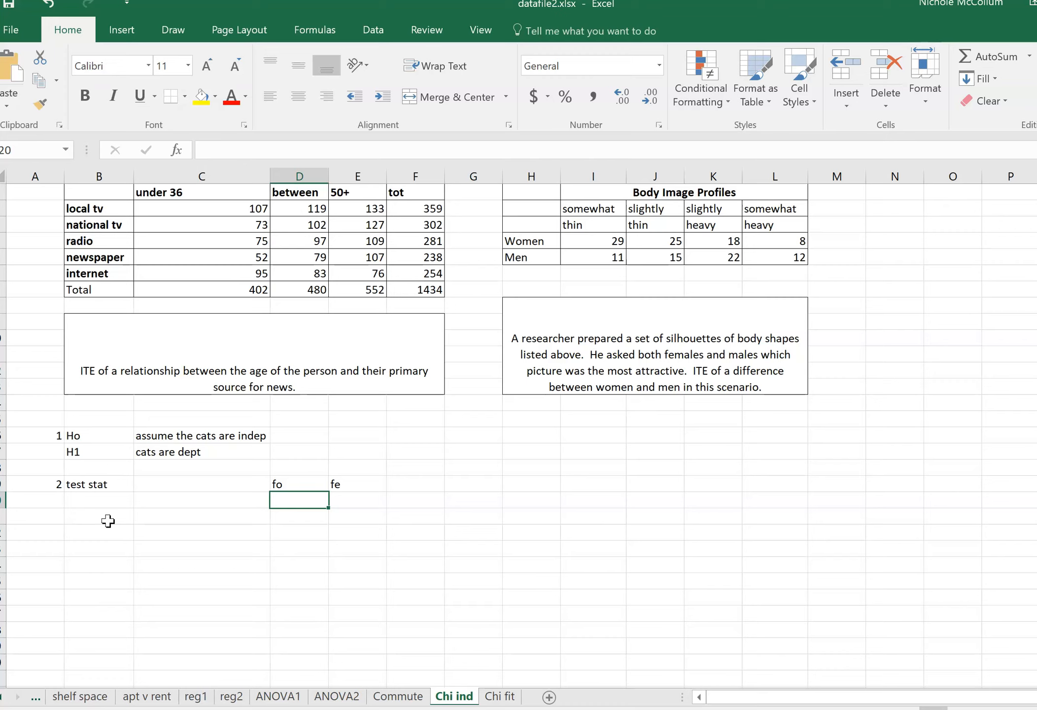
left_click(211, 210)
left_click_drag(213, 224, 222, 268)
right_click(222, 242)
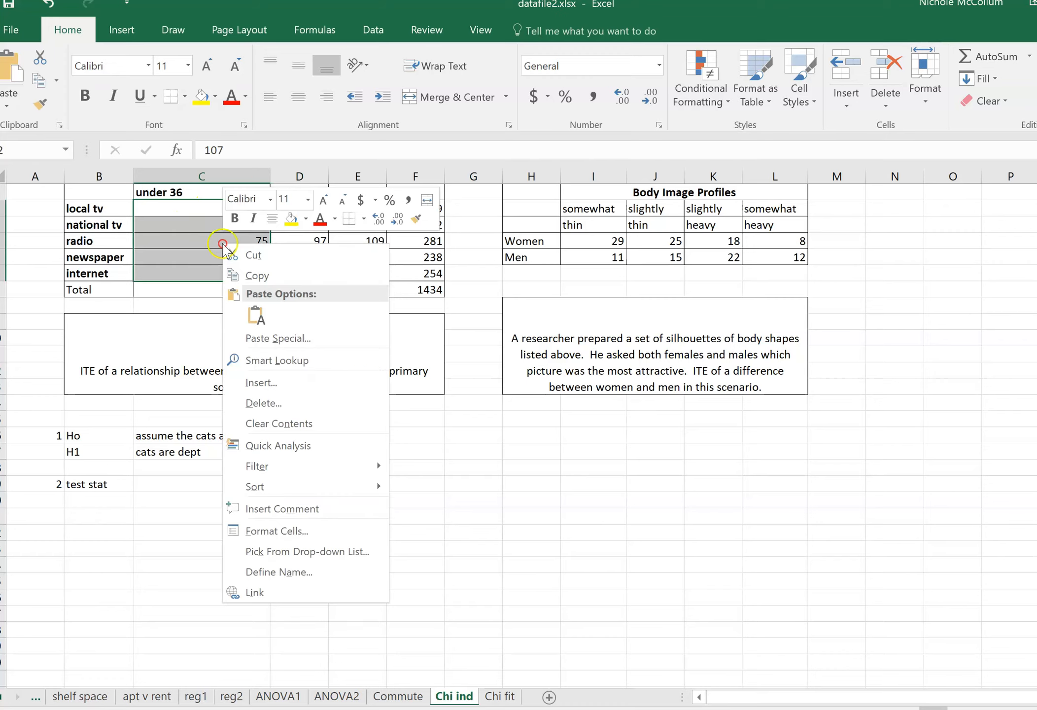
left_click(251, 275)
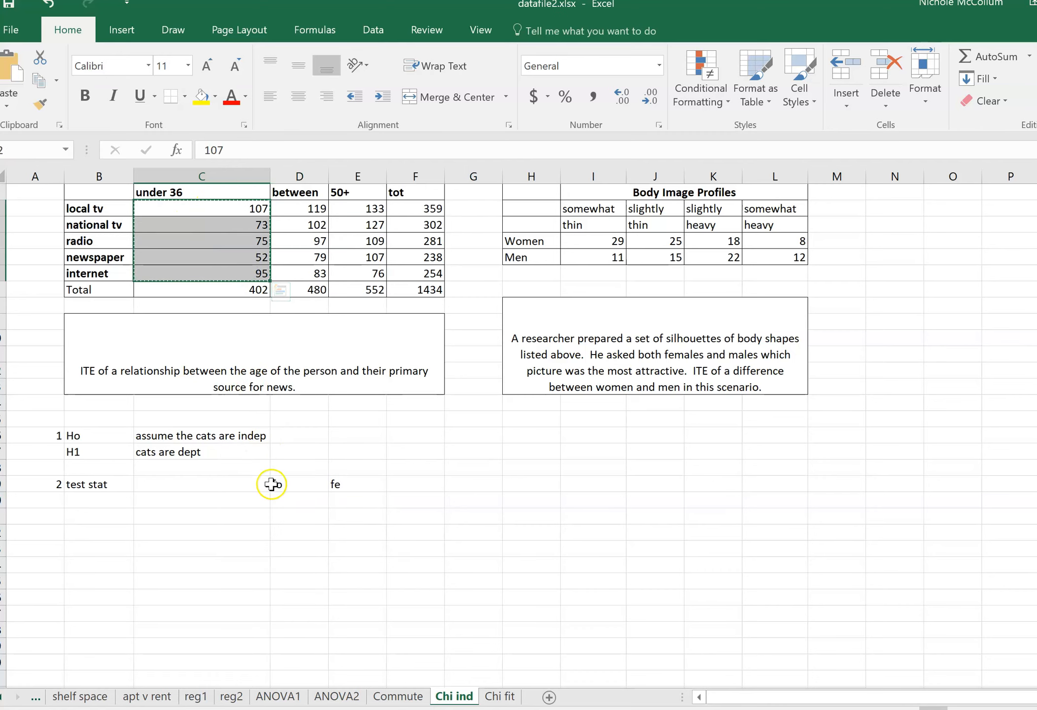
left_click(284, 498)
right_click(284, 497)
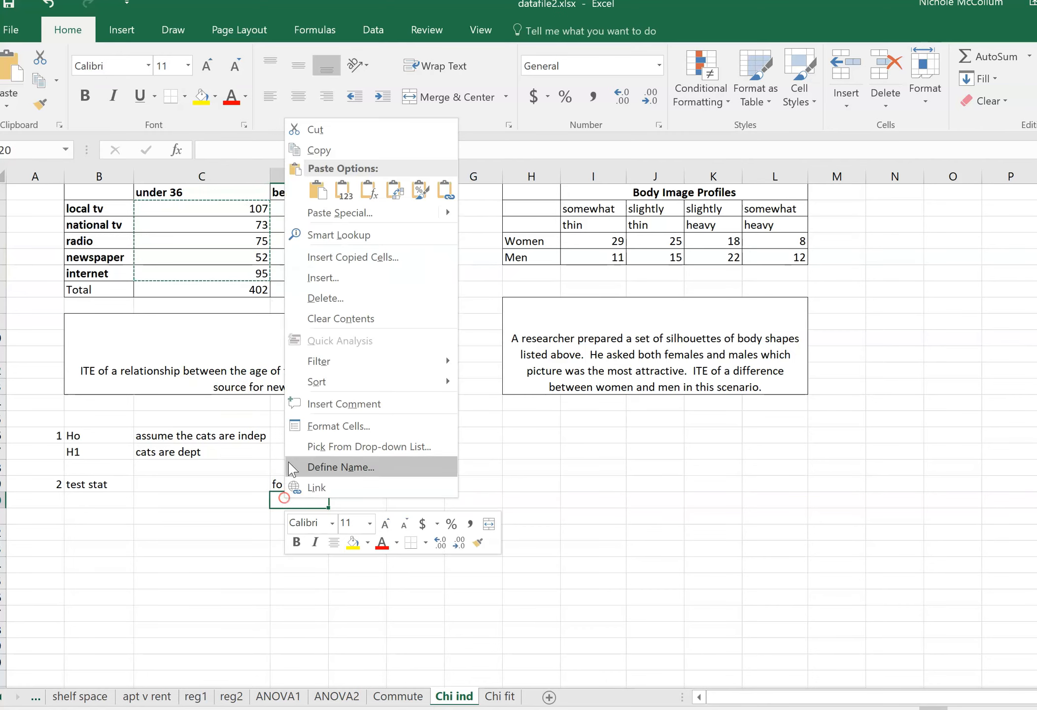
left_click(339, 191)
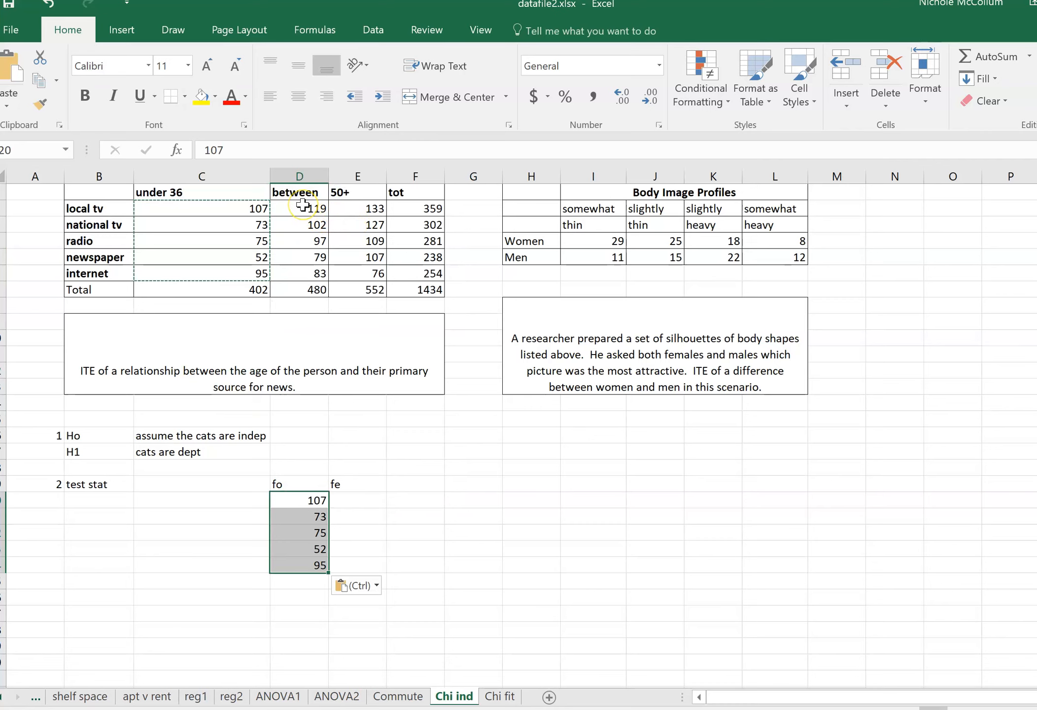
Copy the five "between" counts and paste them as values in the fo column starting at D25.
left_click_drag(302, 205, 306, 272)
right_click(306, 272)
left_click(333, 281)
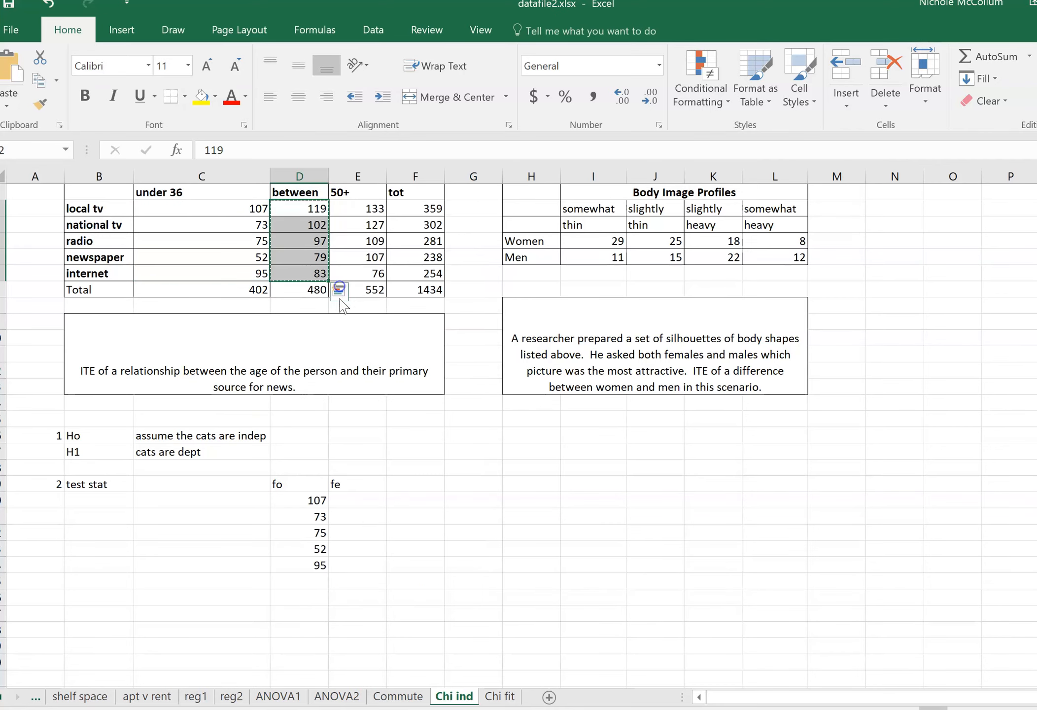
scroll(317, 421, "down", 2)
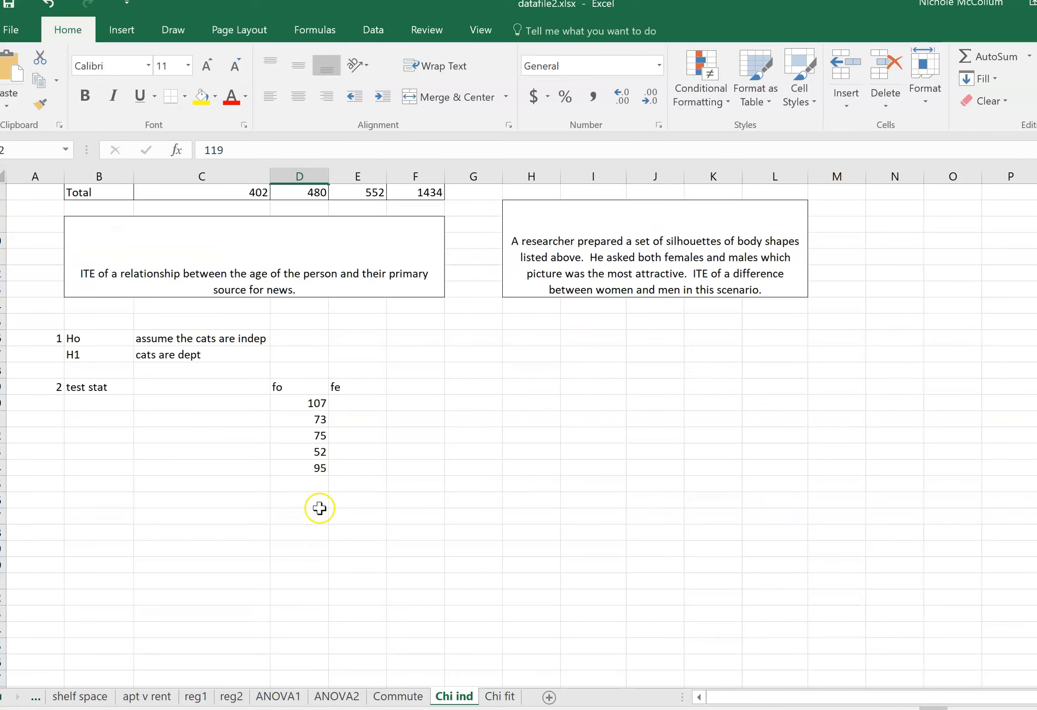
right_click(314, 484)
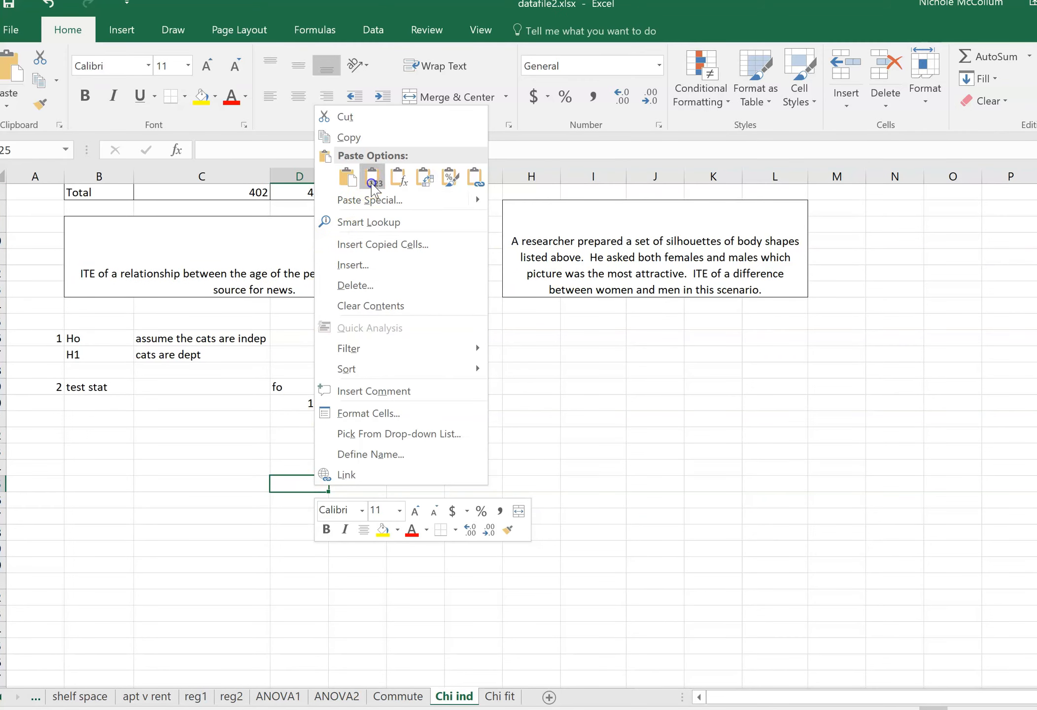
left_click(373, 178)
Copy the five "50+" counts and paste them as values in the fo column starting at D30.
scroll(447, 400, "up", 2)
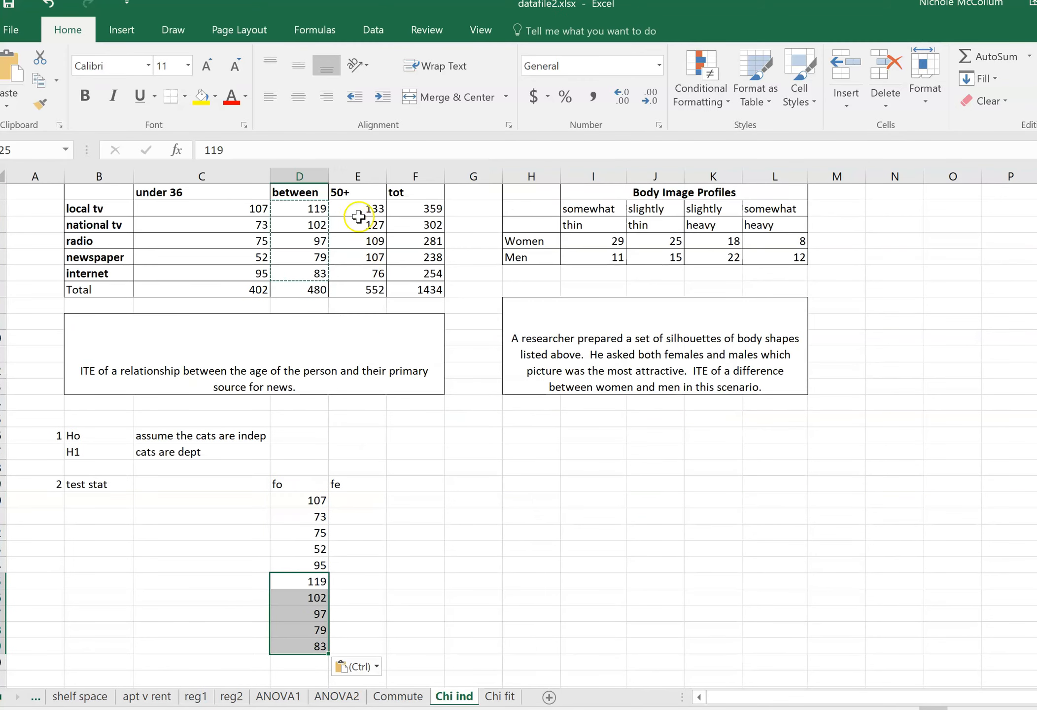
left_click_drag(359, 203, 358, 272)
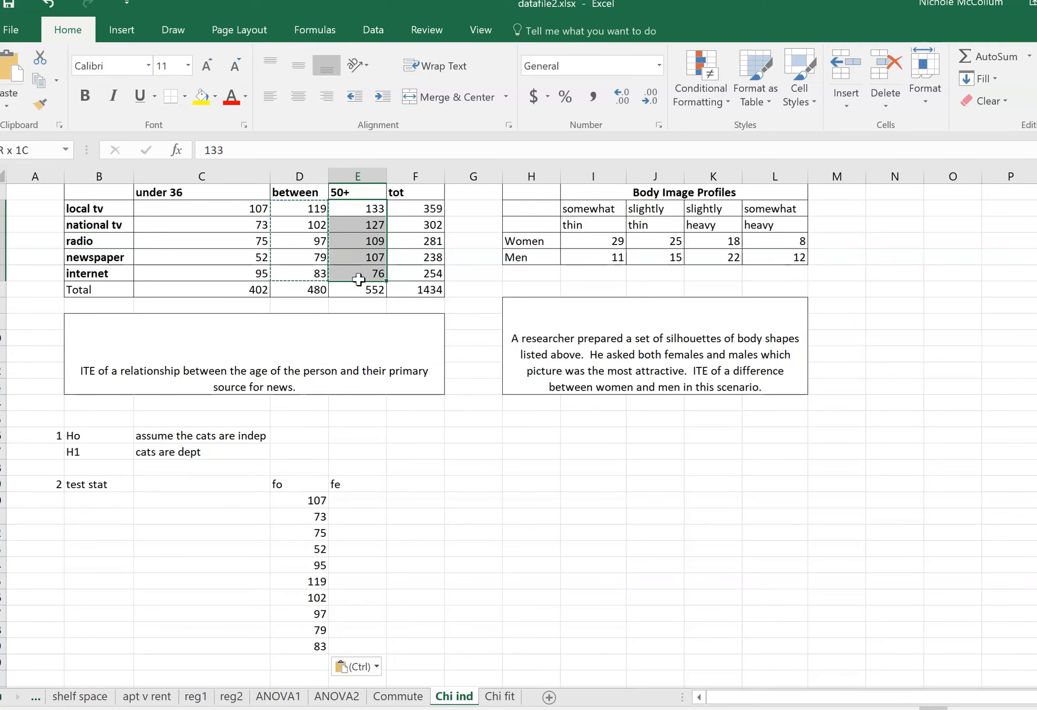
right_click(357, 256)
left_click(392, 288)
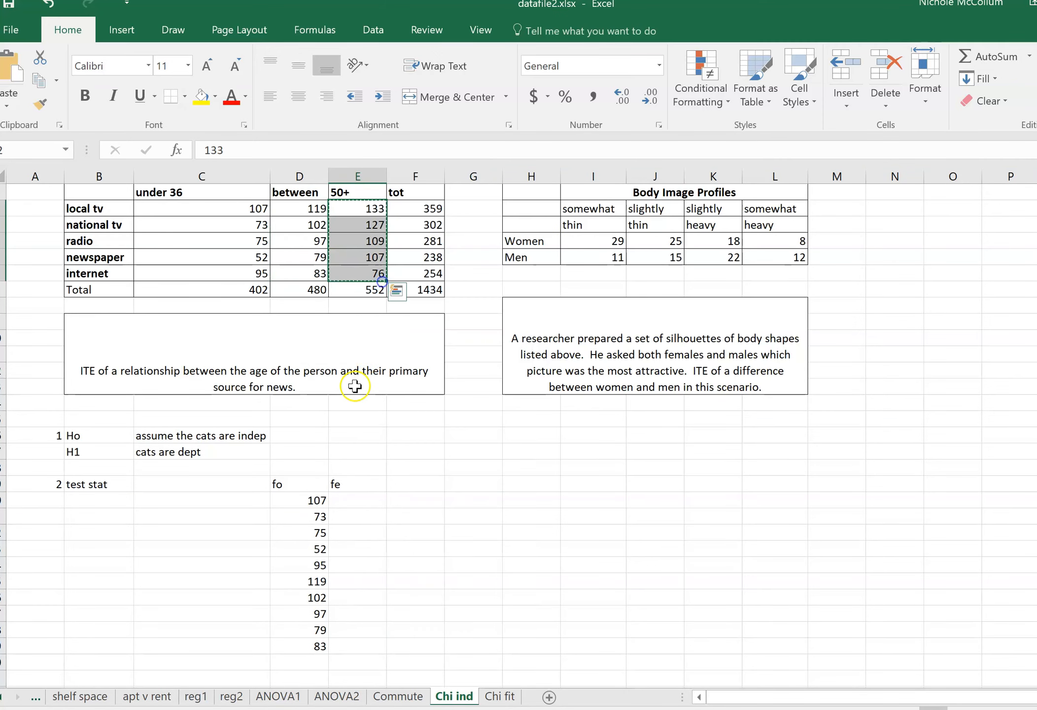
scroll(355, 386, "down", 3)
scroll(355, 386, "down", 1)
right_click(313, 467)
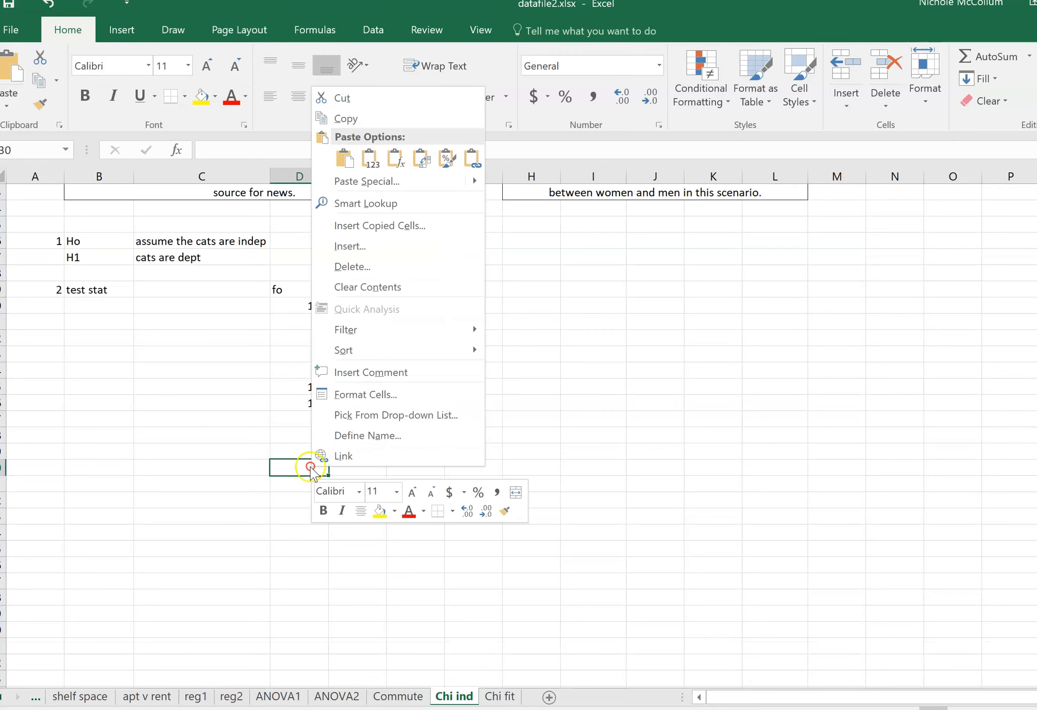
left_click(370, 159)
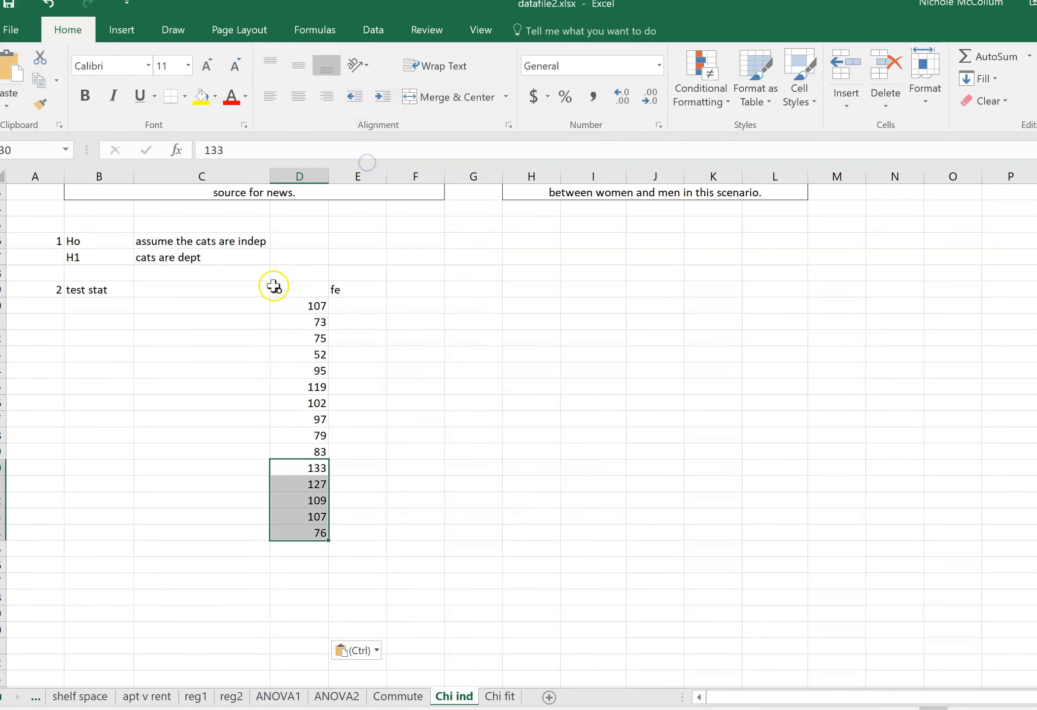
Enter the heading "describe" in C19, between the test stat label and fo.
scroll(168, 389, "up", 2)
left_click(167, 400)
key("Up")
type("descr")
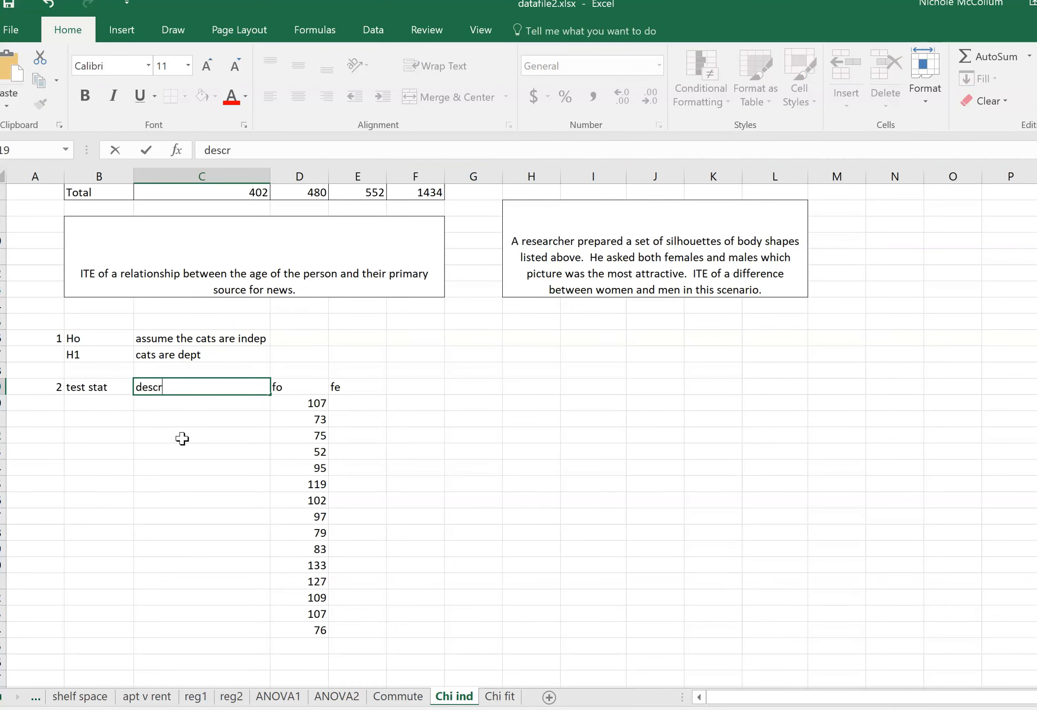
type("ibe")
key("Return")
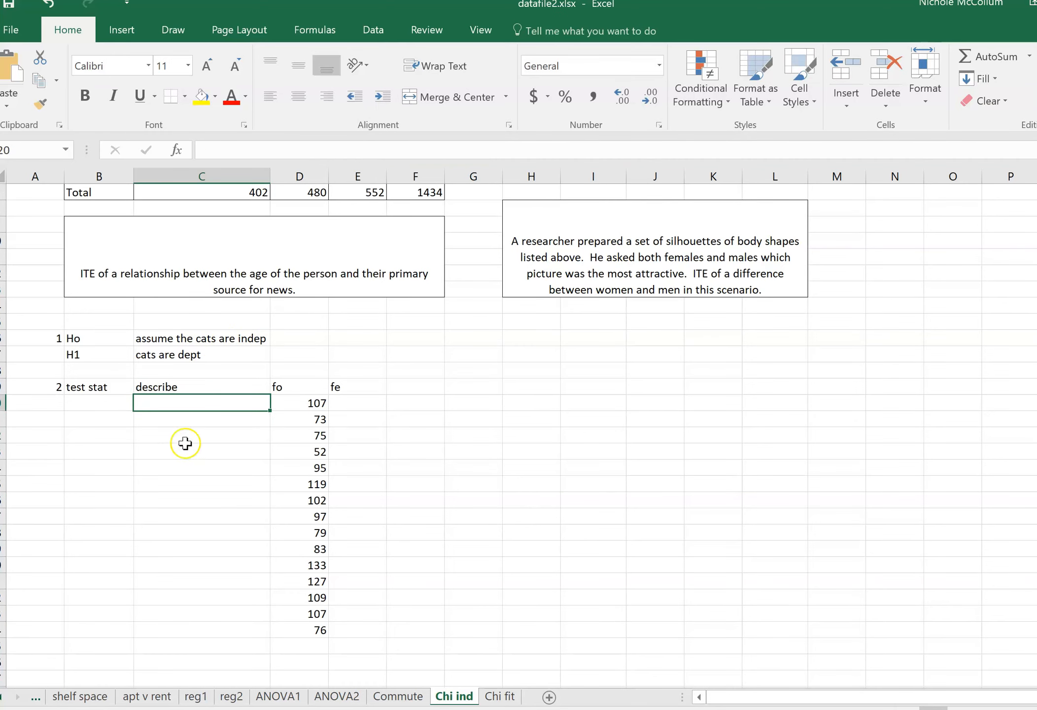
Describe the first observed frequency as "under 36 and local tv" in C20.
scroll(367, 525, "up", 2)
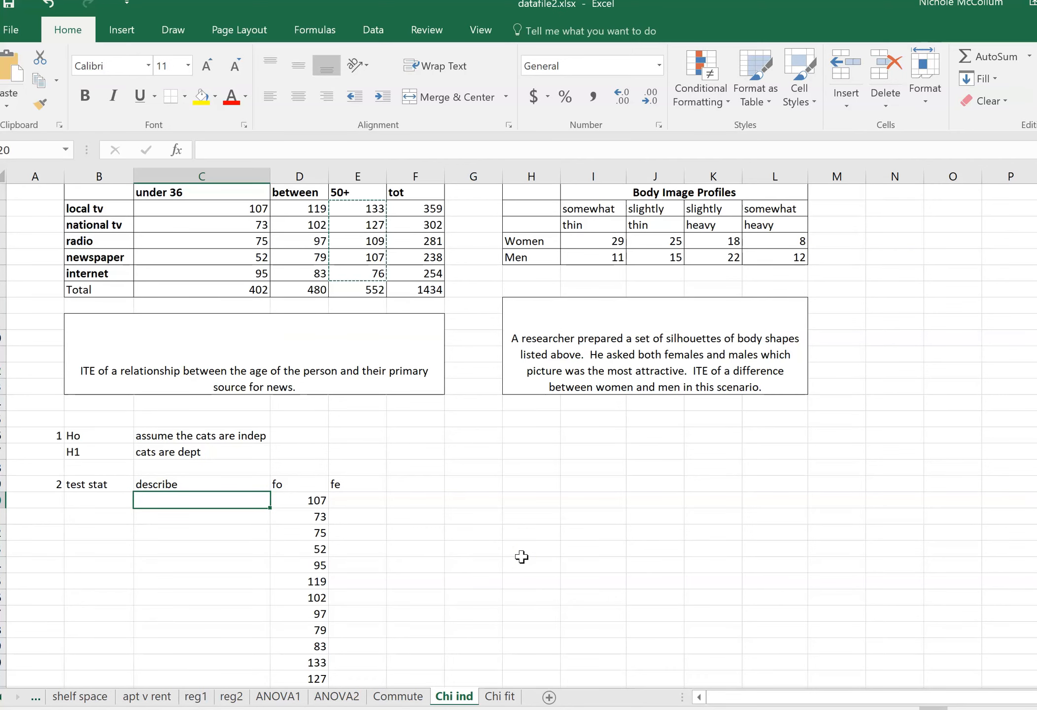
type("under 36 and local tv")
key("Return")
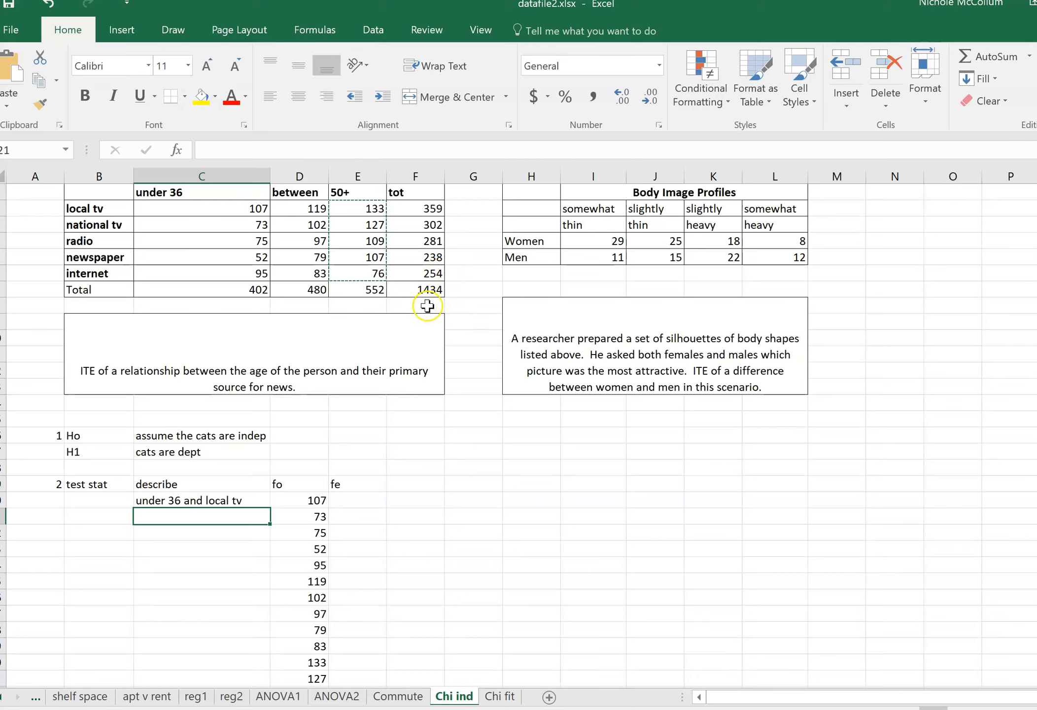
Calculate the expected frequency for under 36 and local tv in E20 with the formula =F2*C7/F7.
scroll(328, 481, "down", 2)
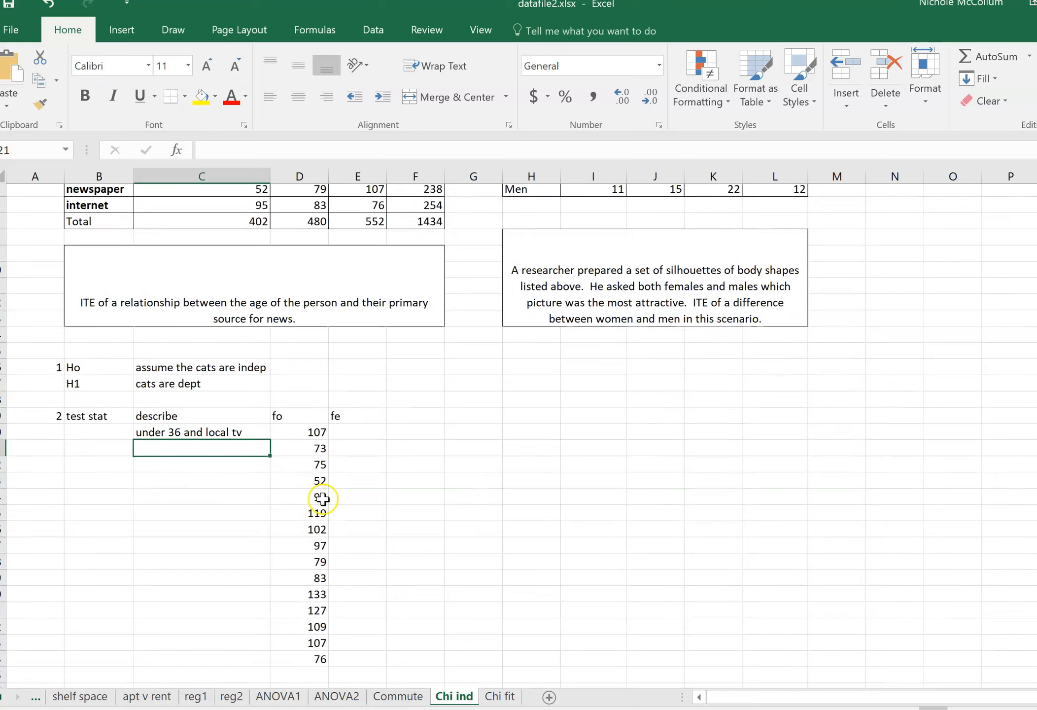
scroll(313, 559, "up", 2)
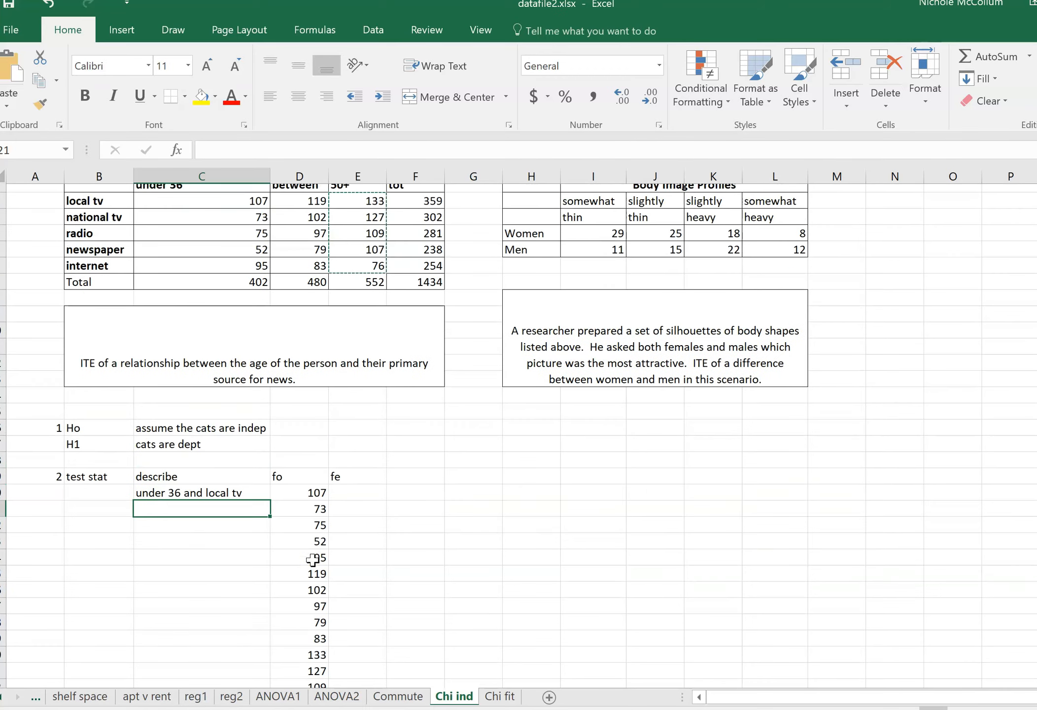
left_click(346, 501)
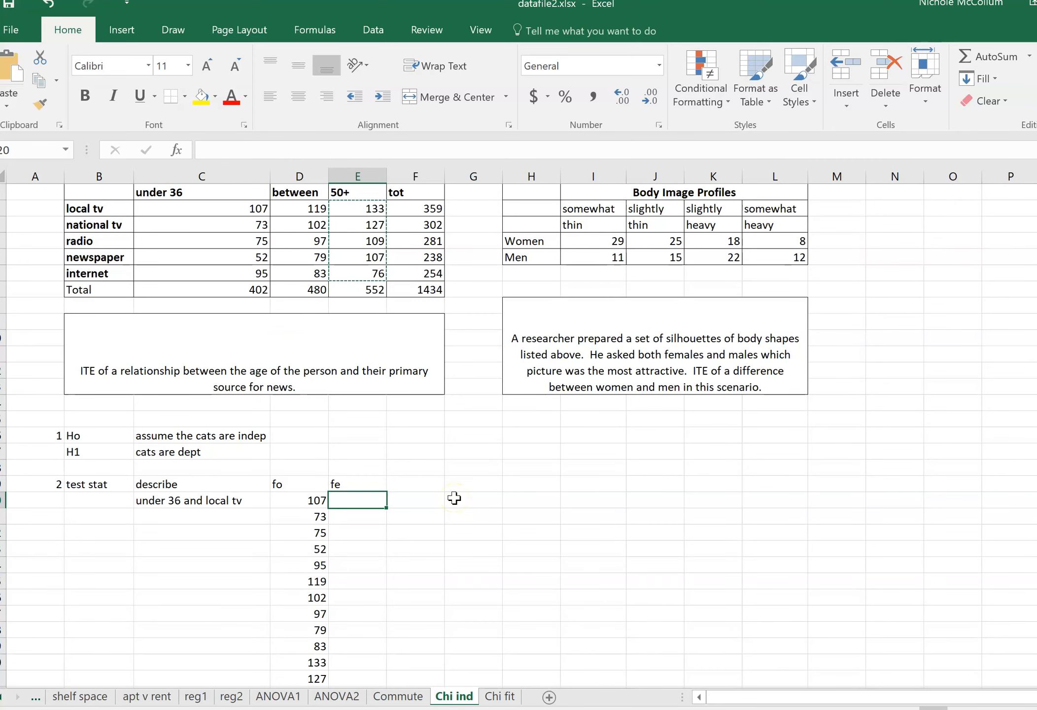
type("=")
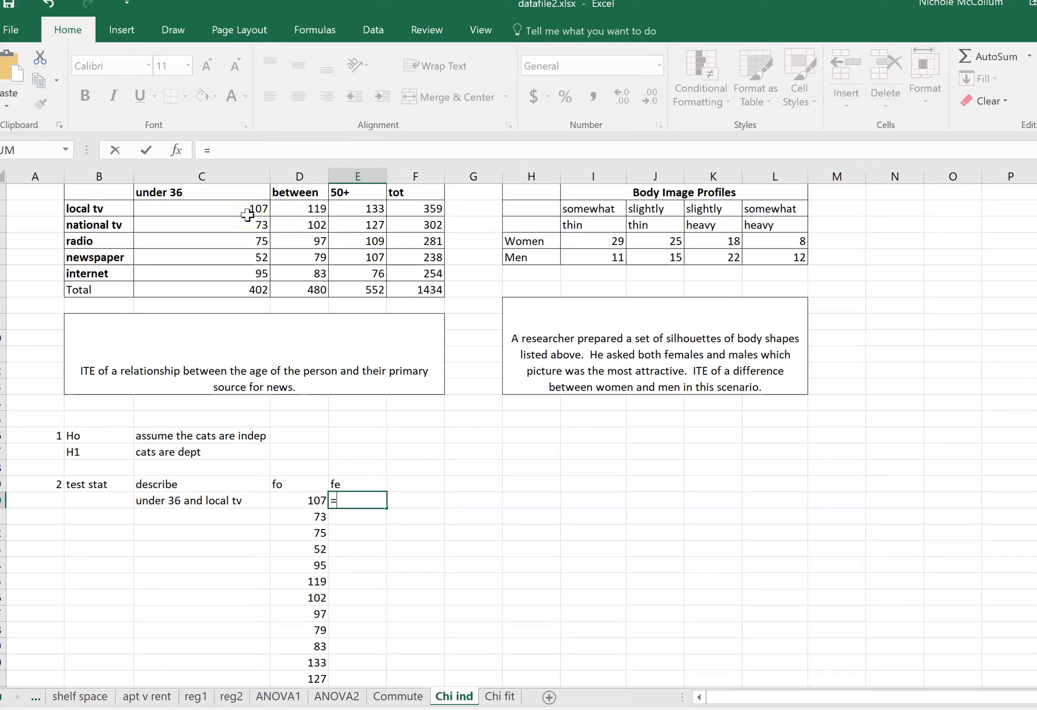
left_click(403, 209)
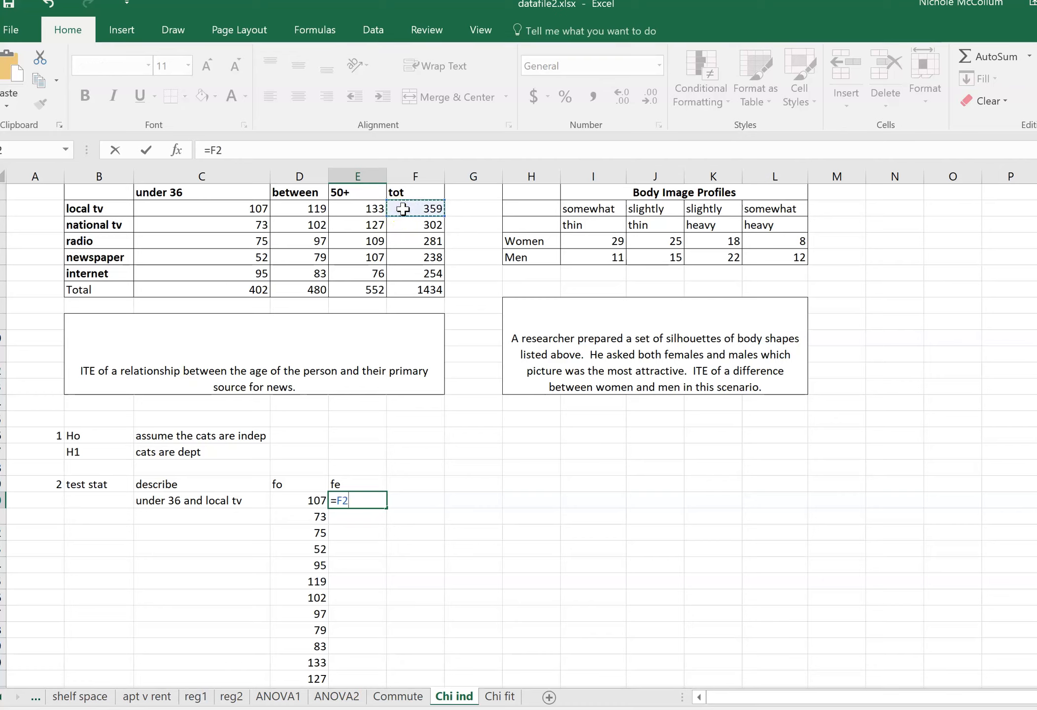
type("*")
left_click(217, 288)
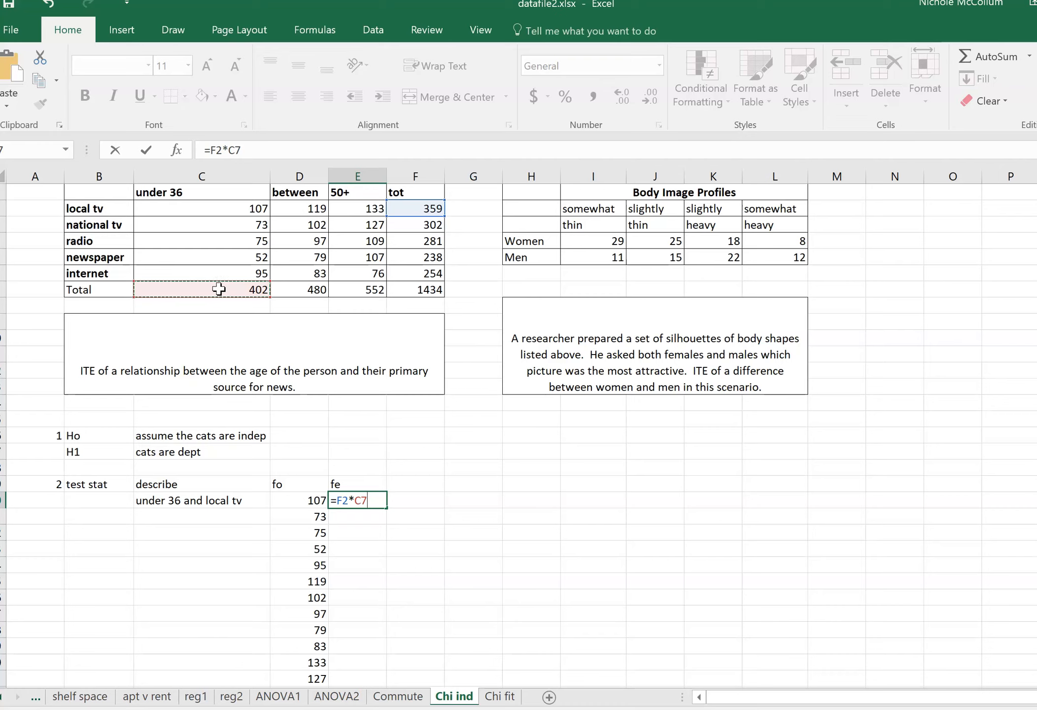
type("/")
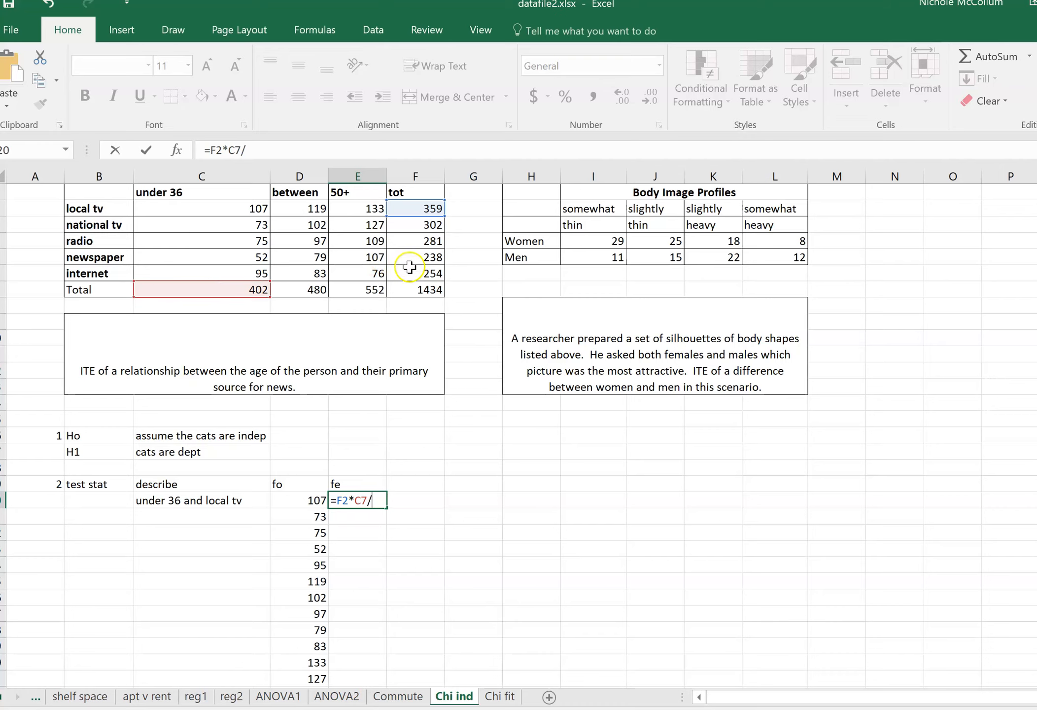
left_click(411, 290)
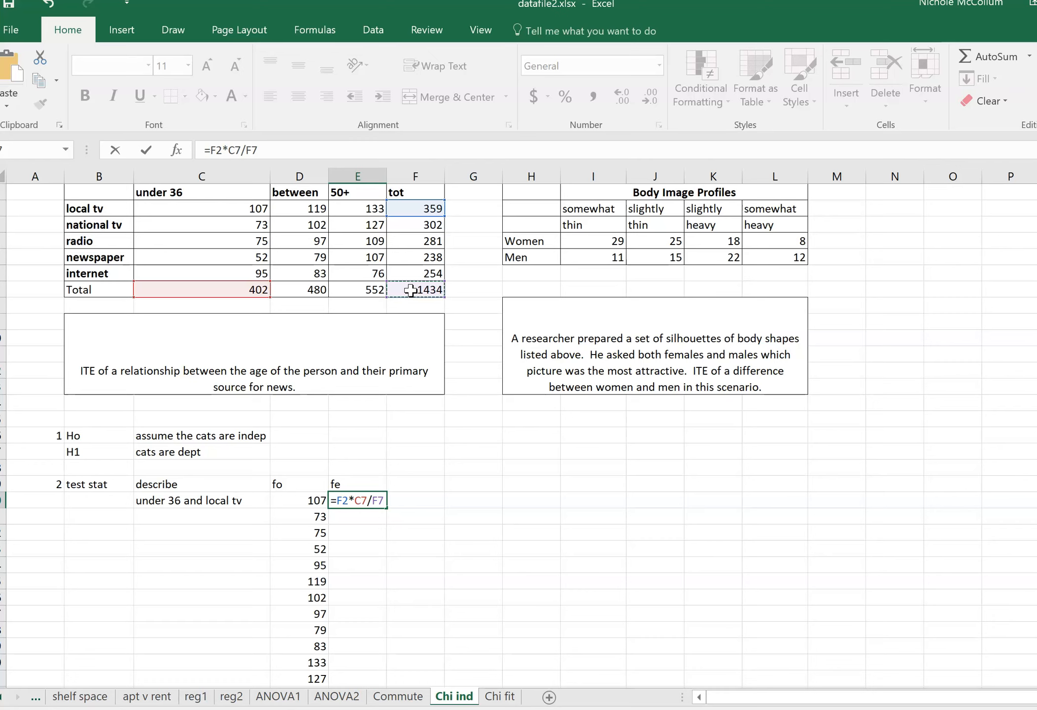
key("Return")
key("Up")
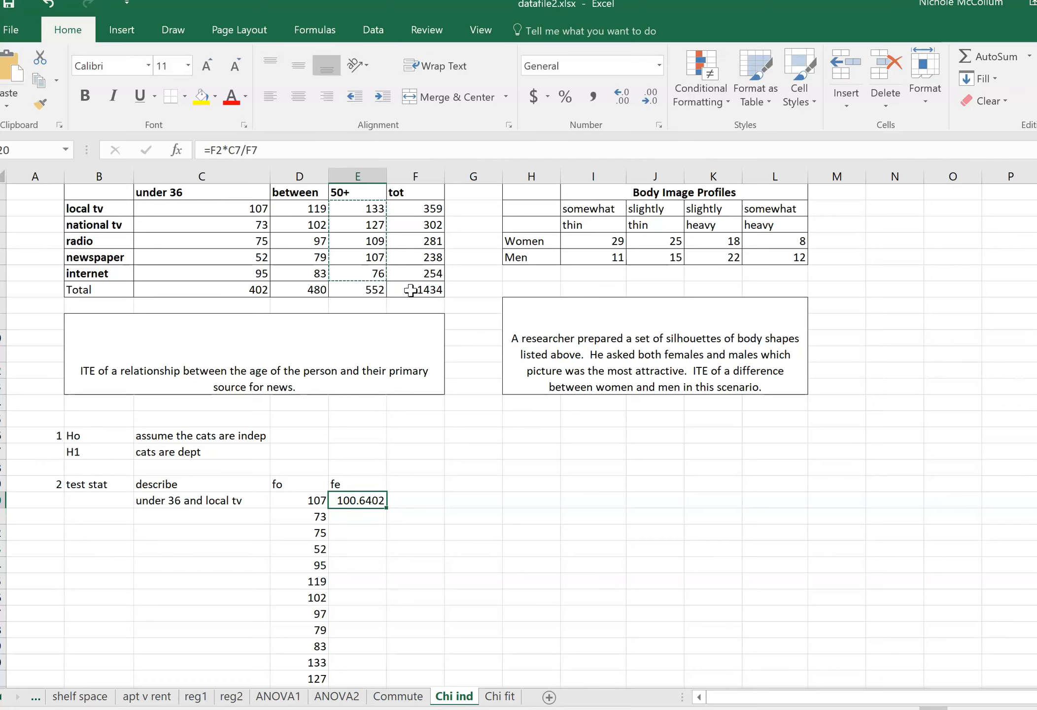
Enter the heading "(f0-fe)^2/fe" in F19, beside the fe heading.
left_click(409, 480)
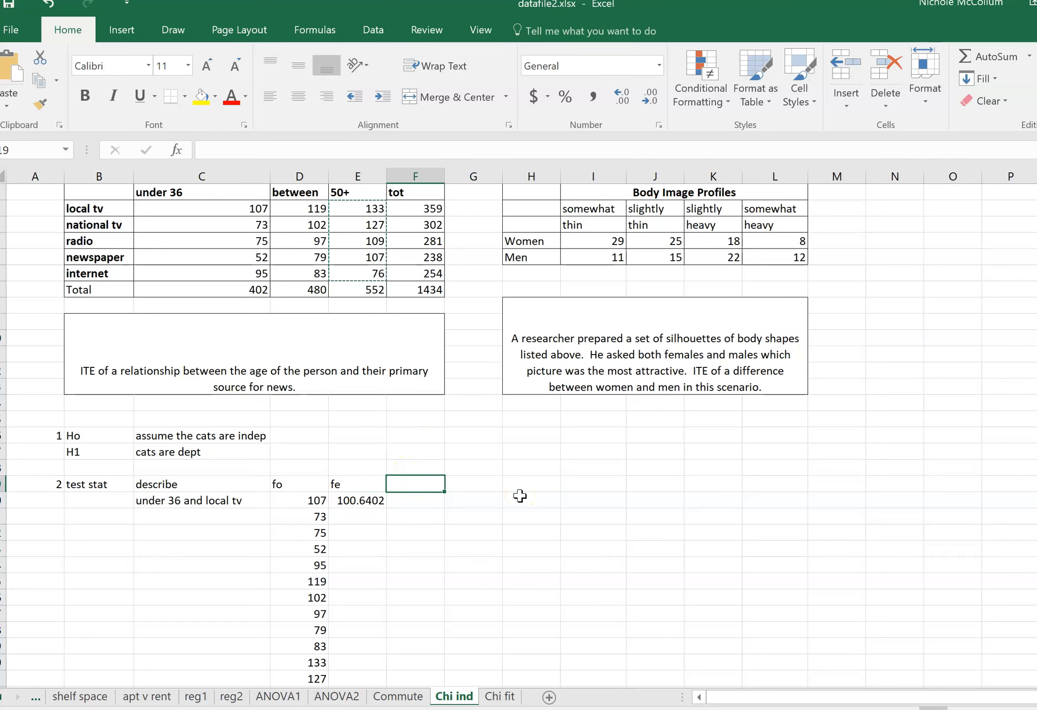
type("(f")
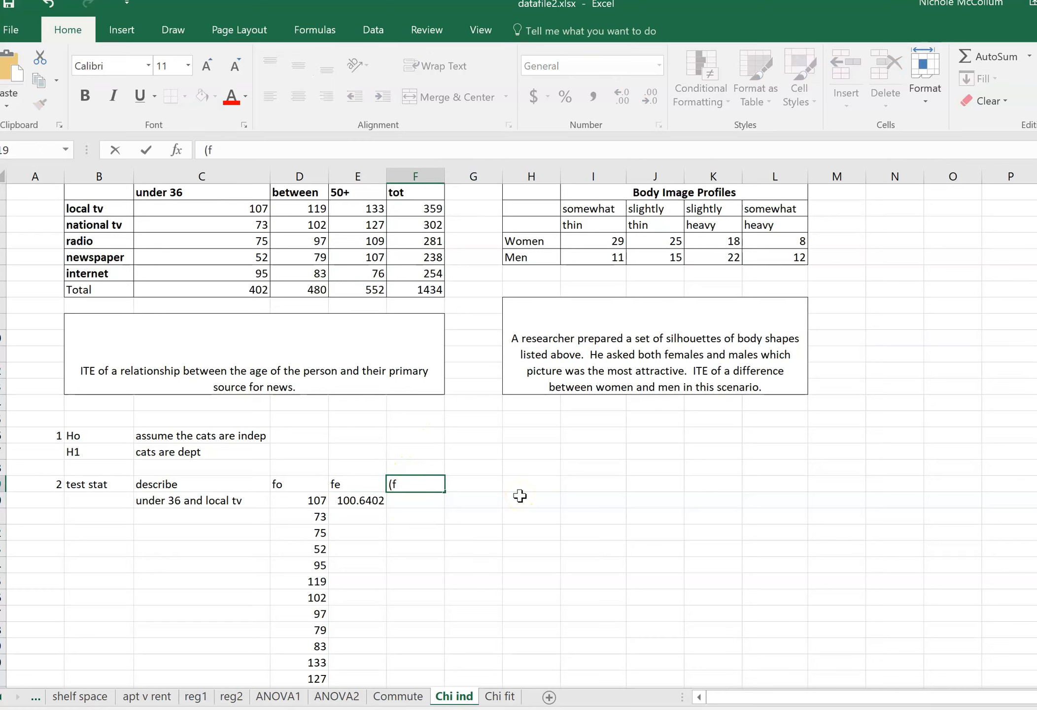
type("0")
type("-fe")
key("BackSpace")
type("fe)^2")
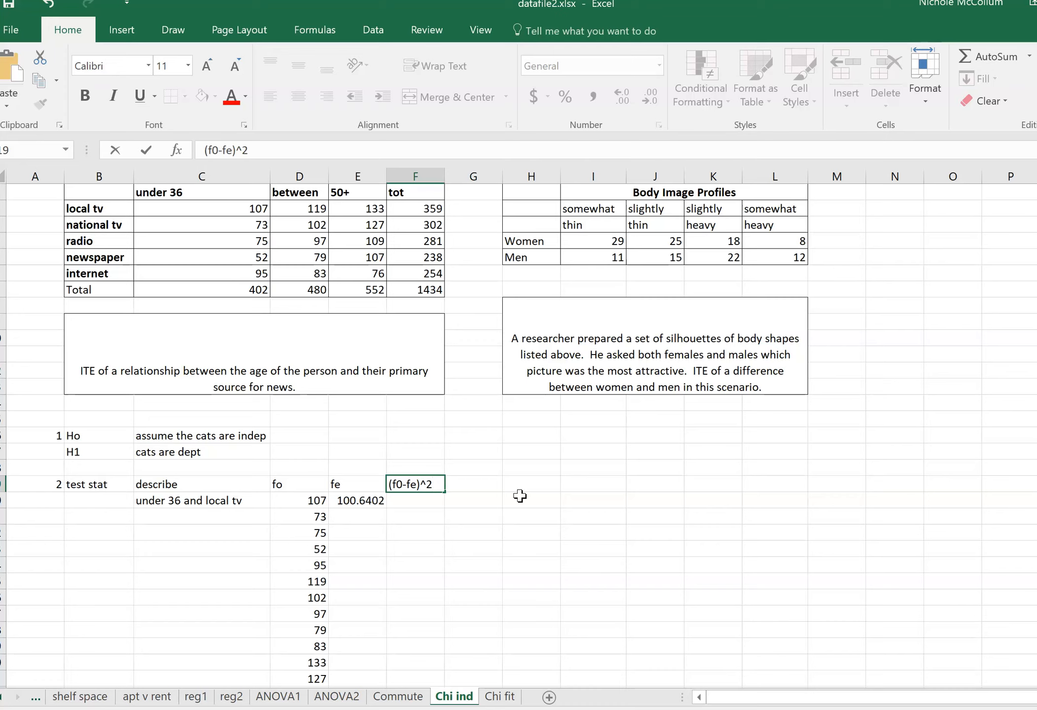
type("/fe")
key("Return")
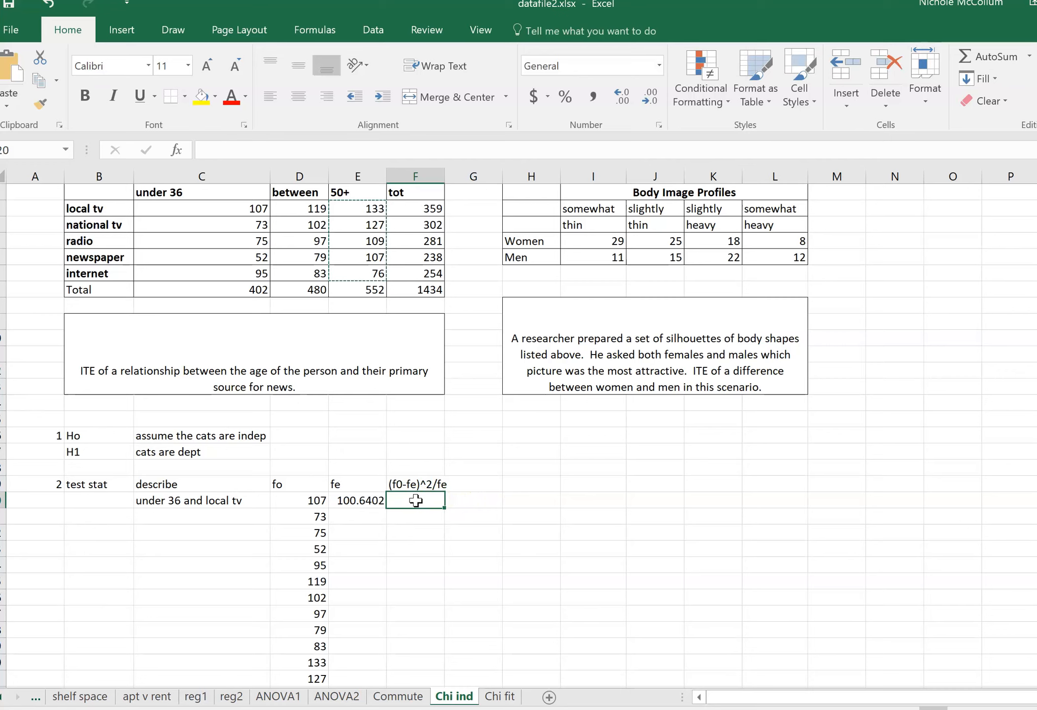
Calculate the first chi-square contribution in F20 with the formula =(D20-E20)^2/E20.
type("=")
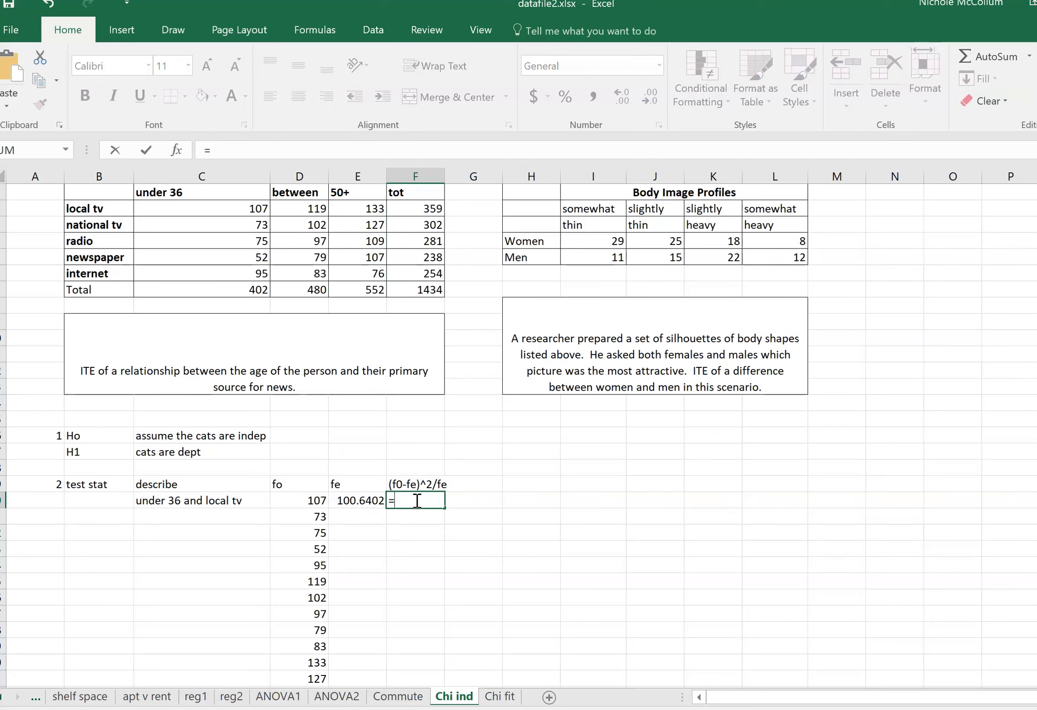
type("(")
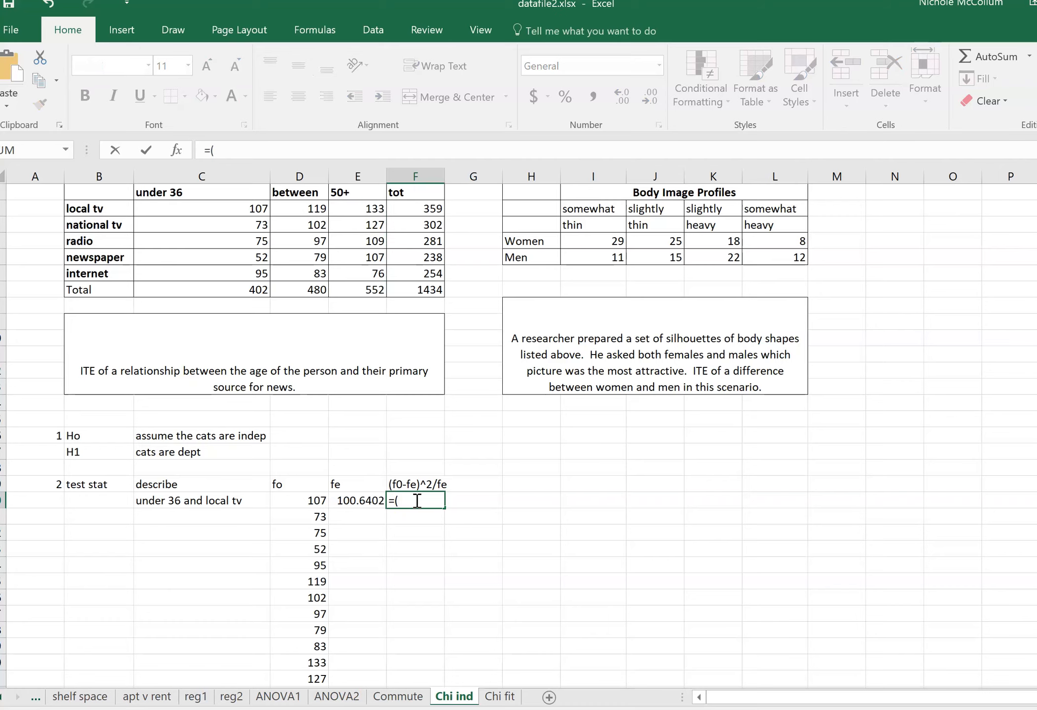
left_click(315, 500)
type("-")
left_click(350, 501)
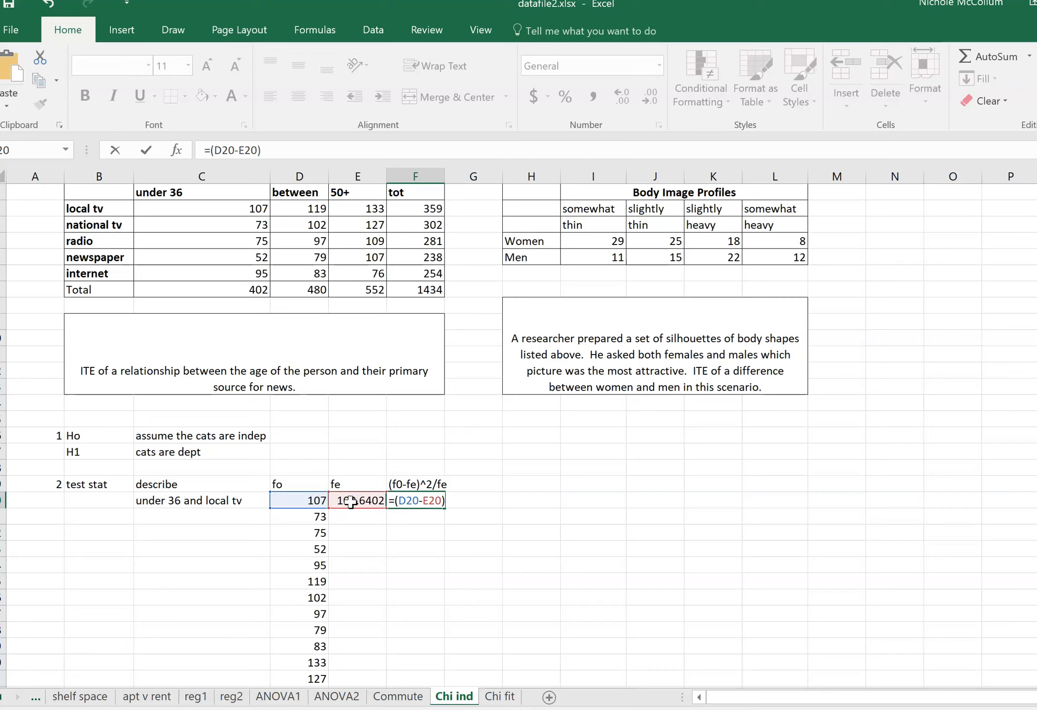
type("2/")
left_click(350, 502)
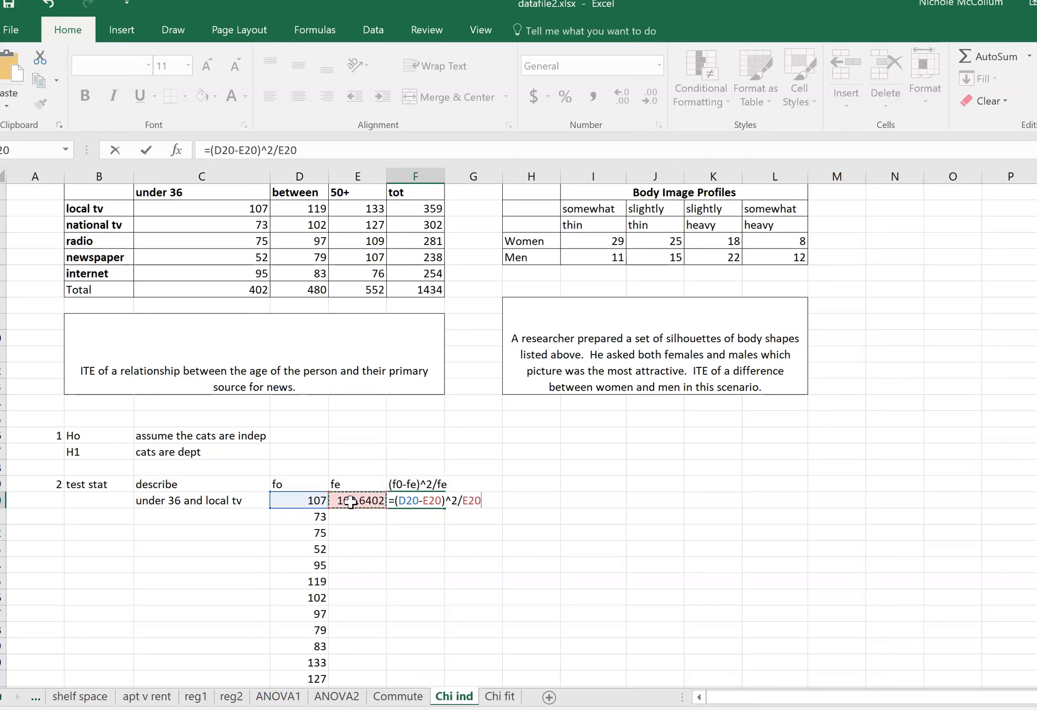
key("Return")
key("Up")
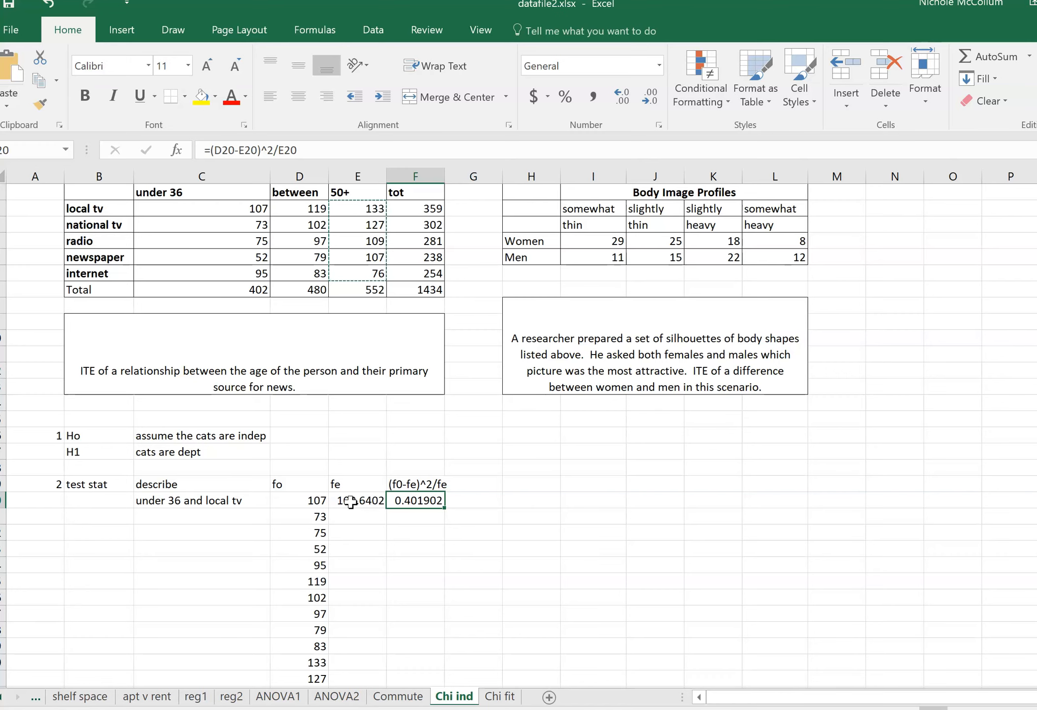
Fill the F20 formula down alongside all the observed frequencies and autofit the width of column F.
scroll(390, 453, "down", 3)
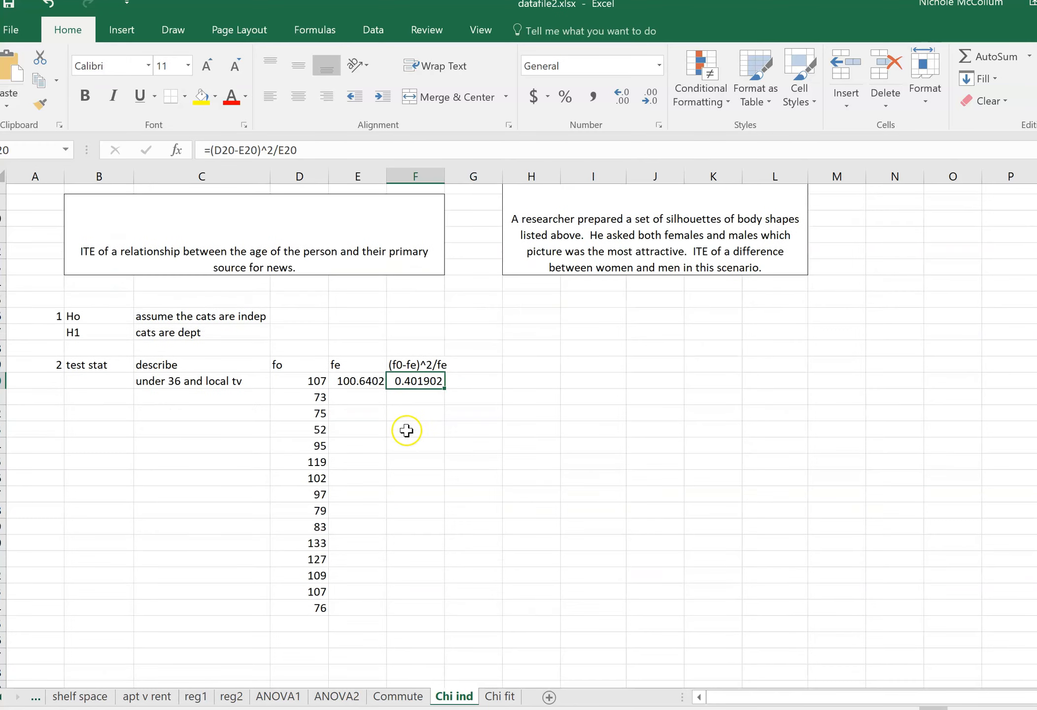
left_click_drag(440, 358, 413, 585)
left_click(352, 370)
scroll(602, 453, "up", 3)
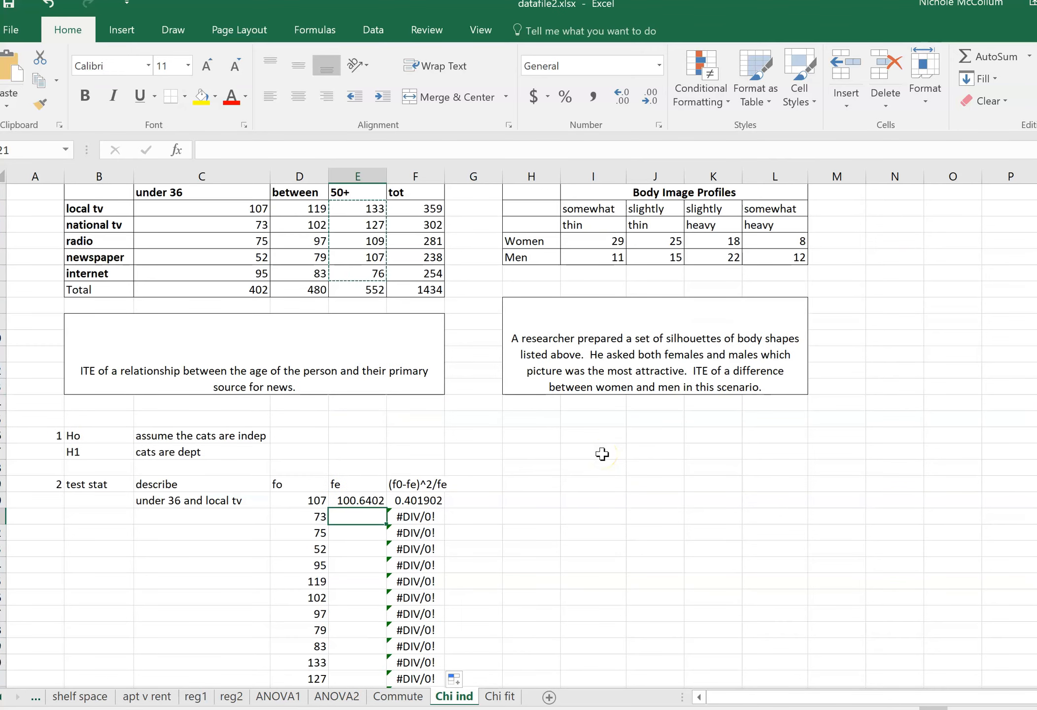
double_click(445, 176)
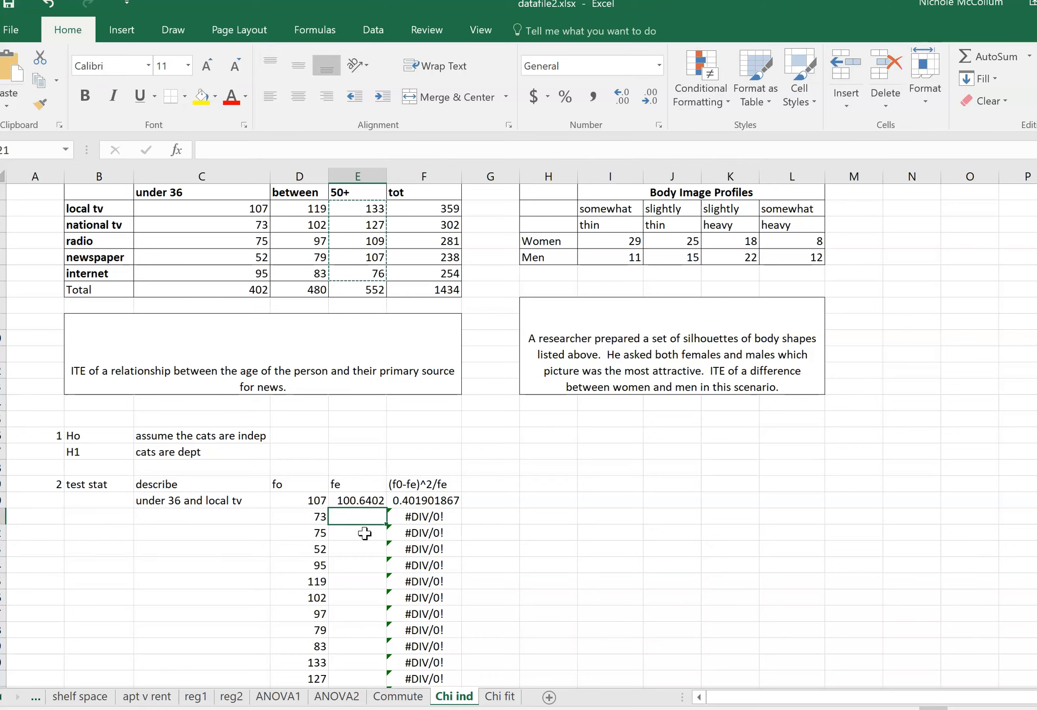
Calculate the expected frequency for under 36 and national tv in E21 with the formula =F3*C7/F7.
type("=")
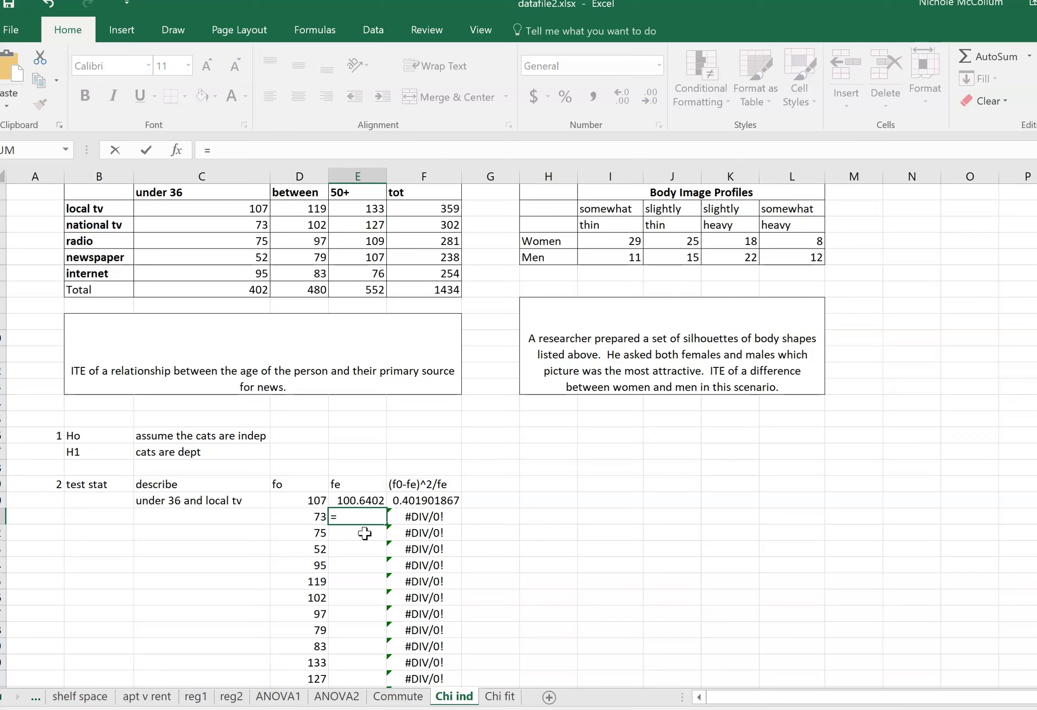
left_click(417, 226)
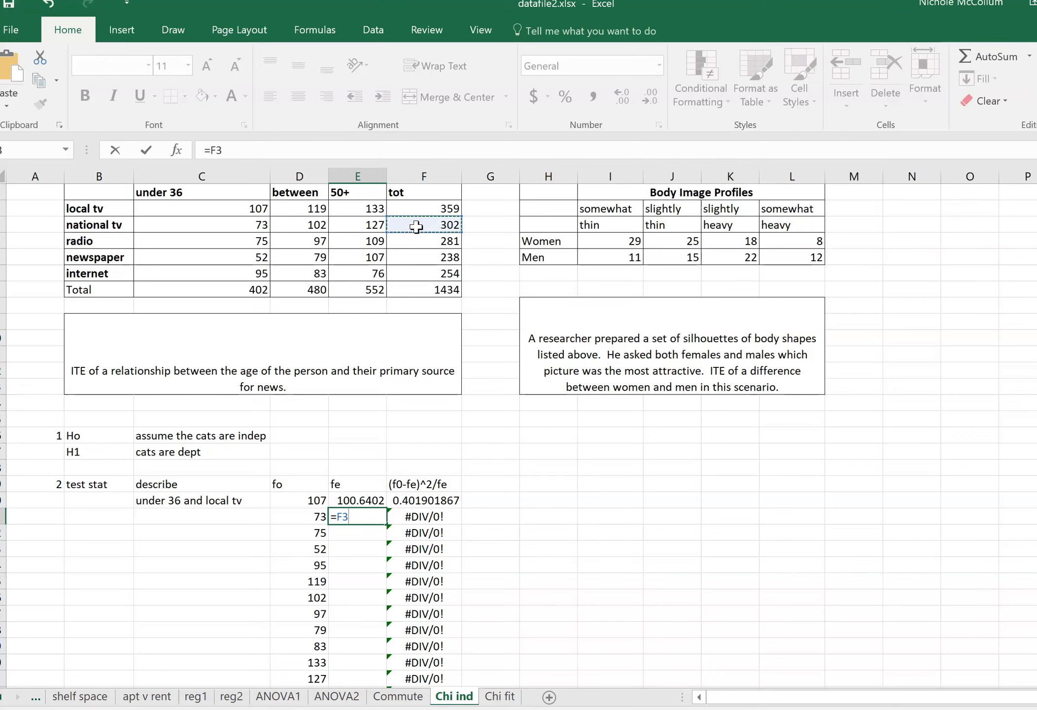
type("*")
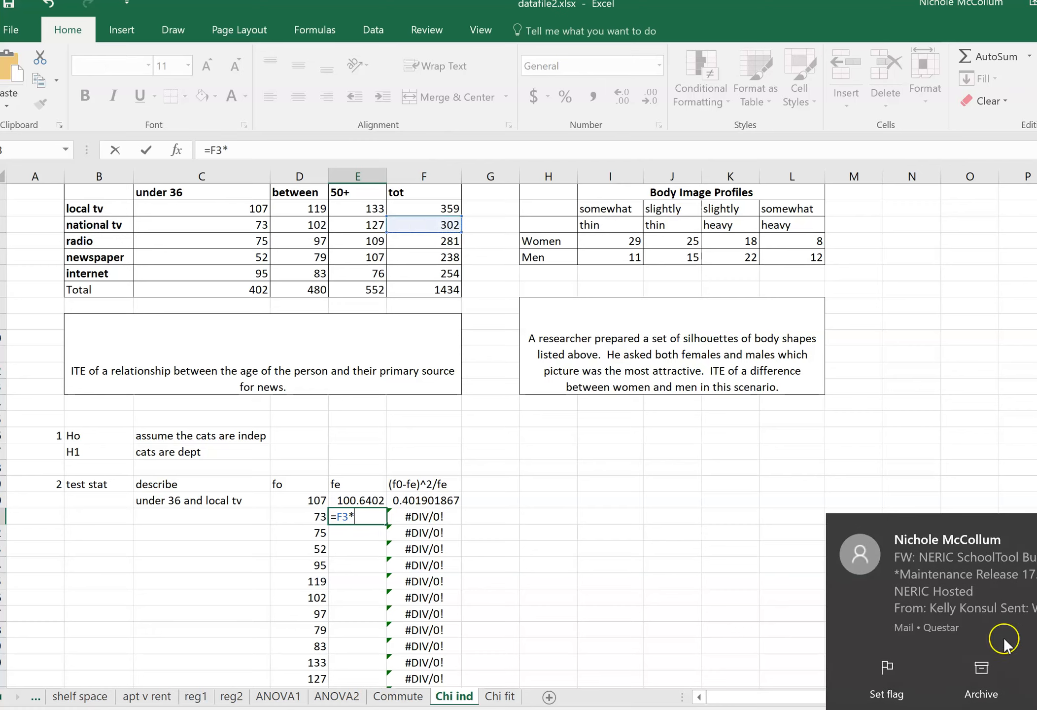
left_click(1035, 680)
left_click(325, 543)
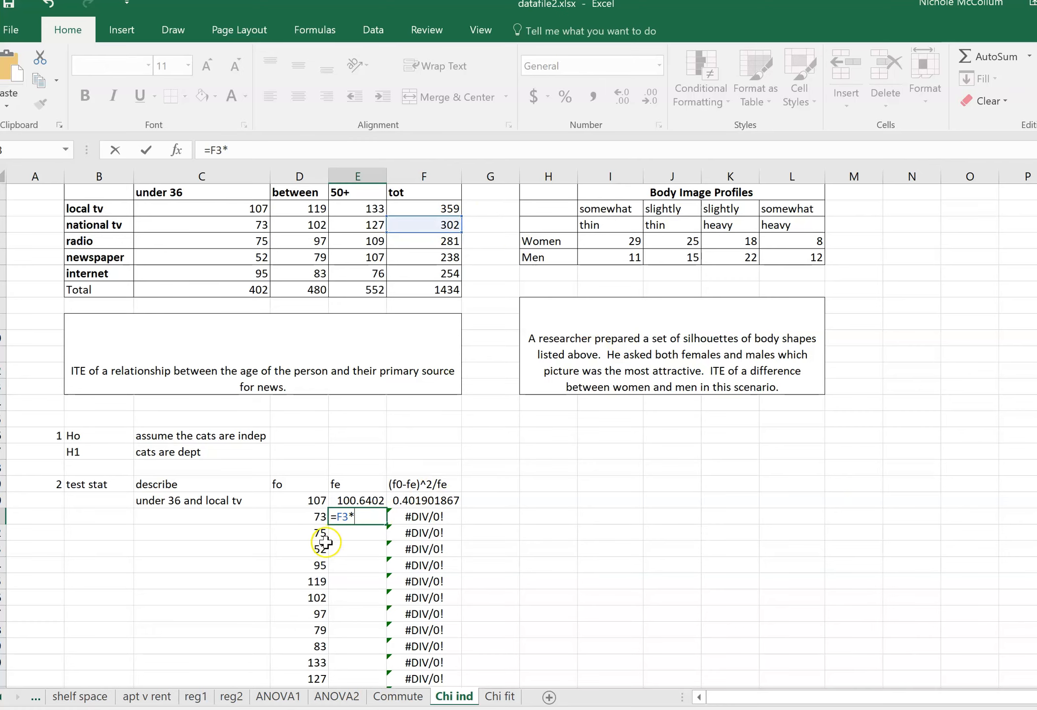
left_click(207, 289)
type("/")
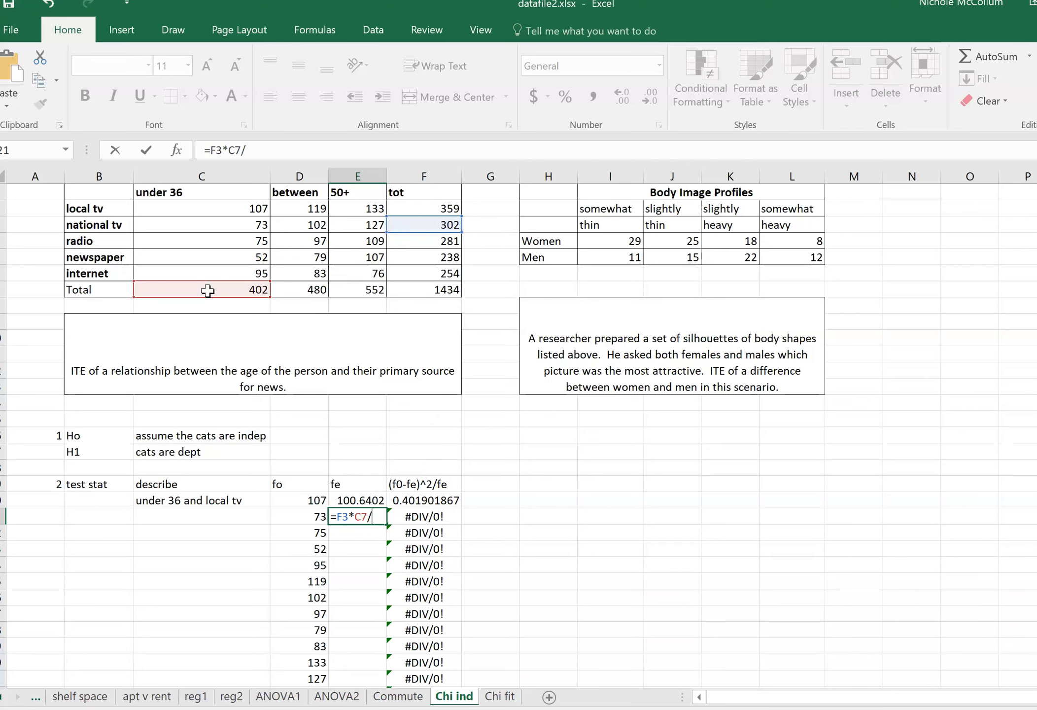
left_click(420, 287)
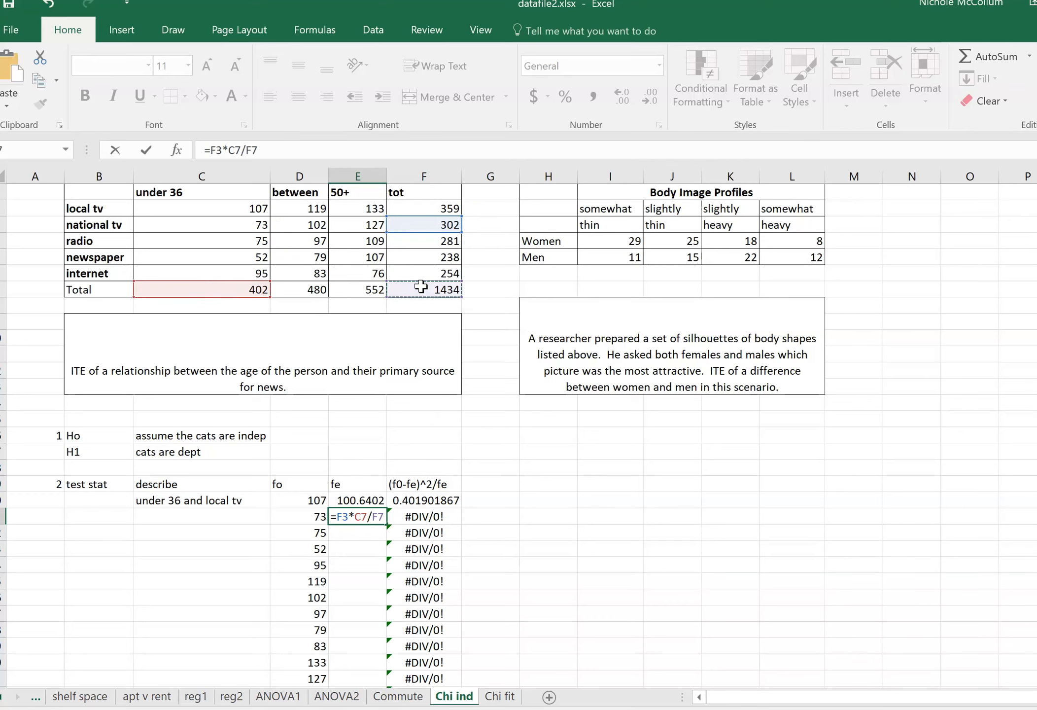
key("Return")
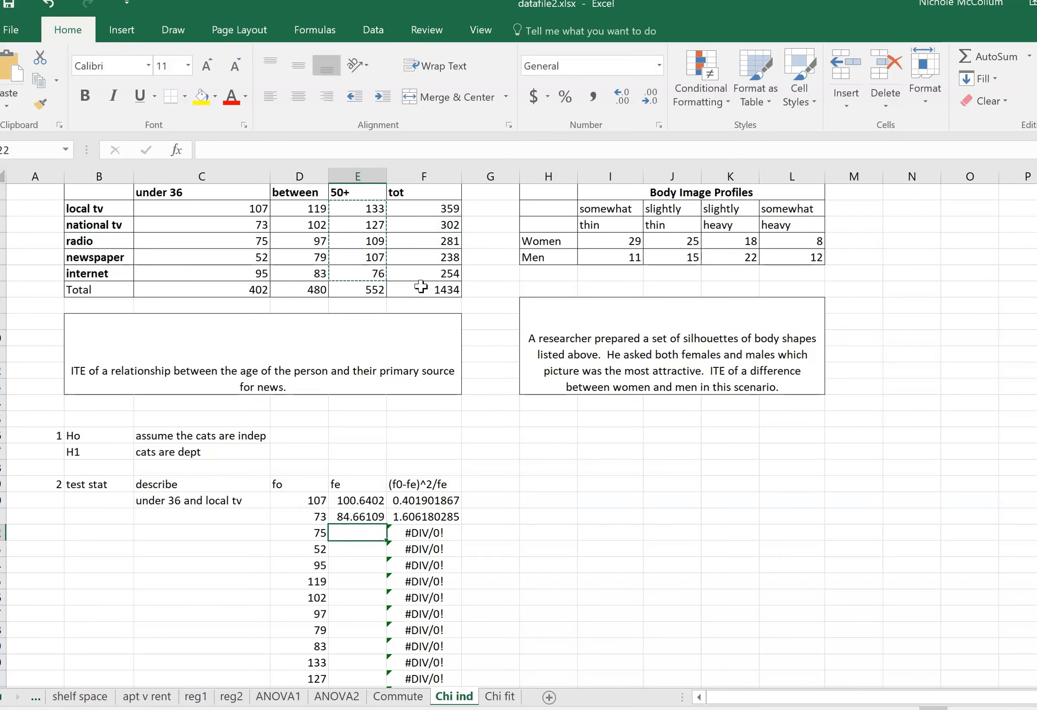
Calculate the expected frequency for under 36 and radio in E22 with the formula =F4*C7/F7.
key("F2")
type("=")
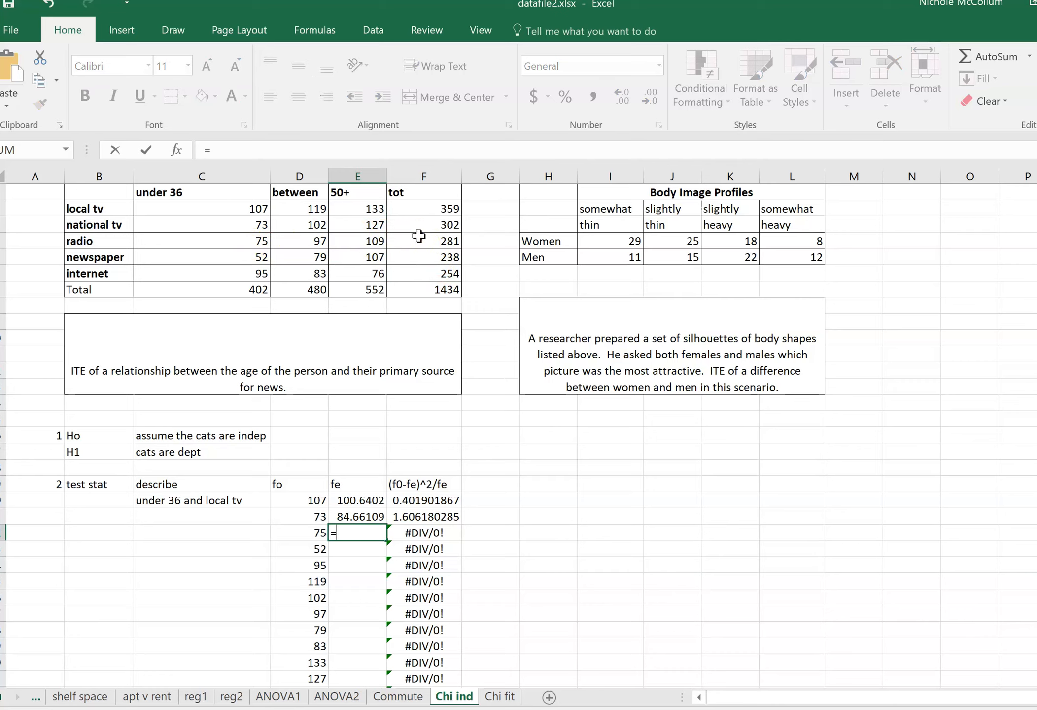
left_click(416, 235)
type("*")
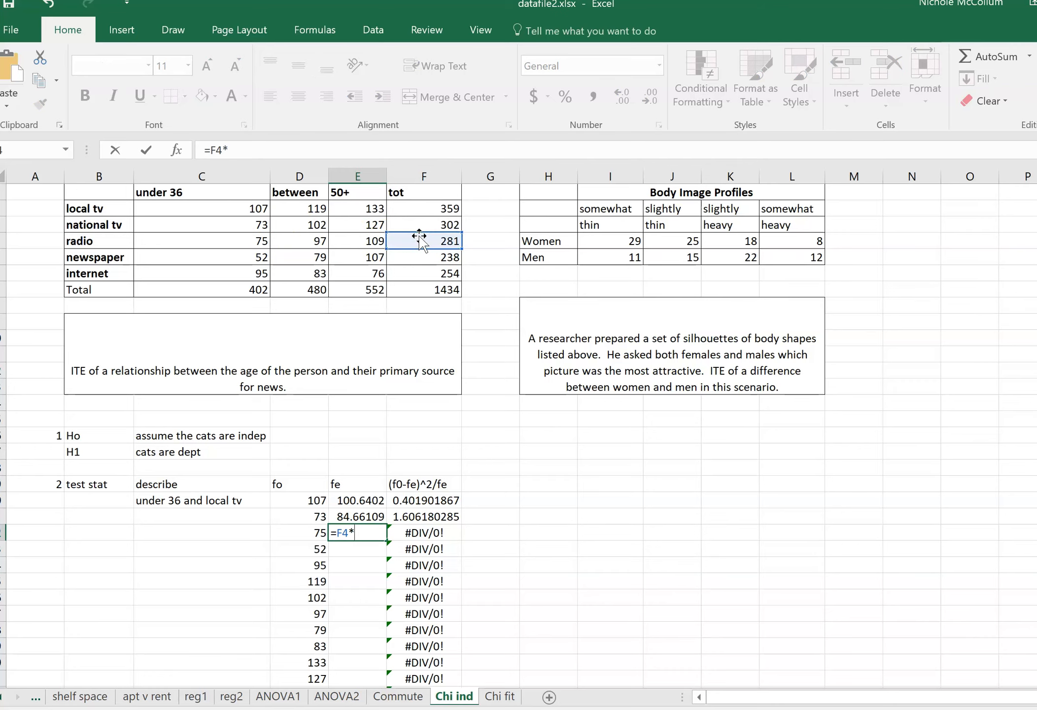
left_click(224, 279)
left_click(227, 291)
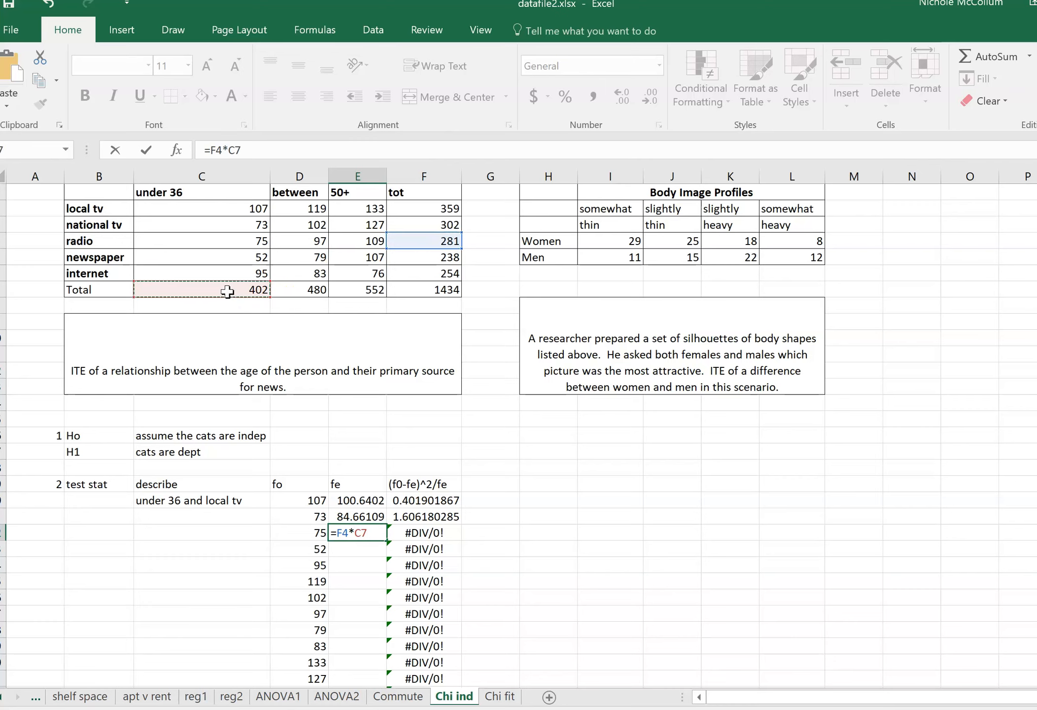
type("/")
left_click(444, 287)
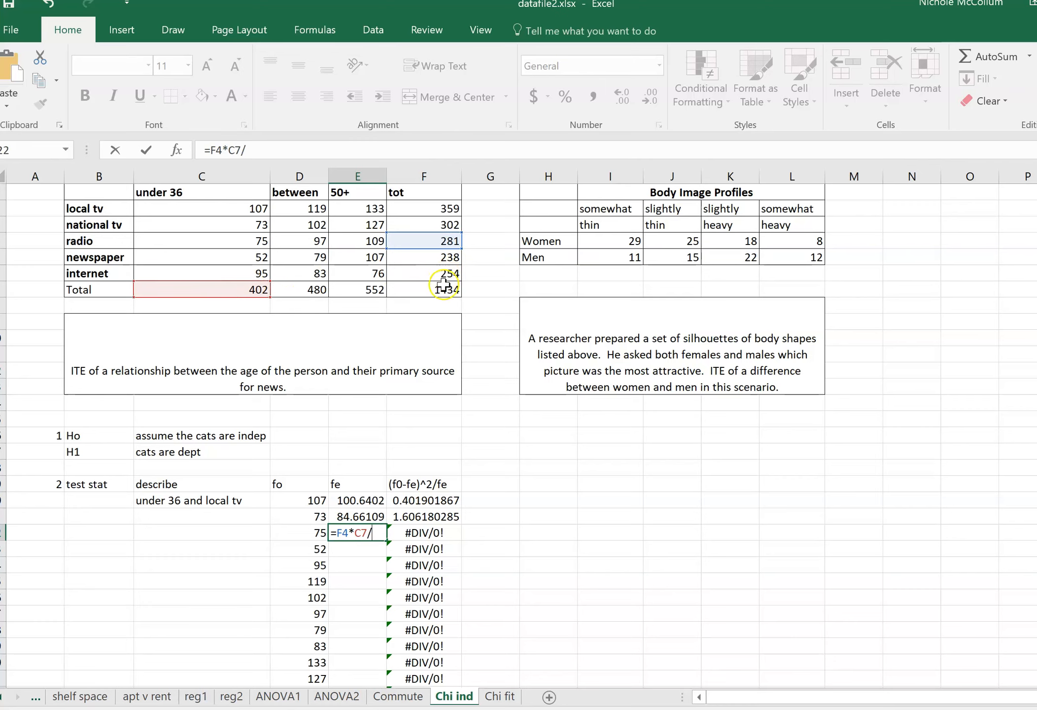
key("Return")
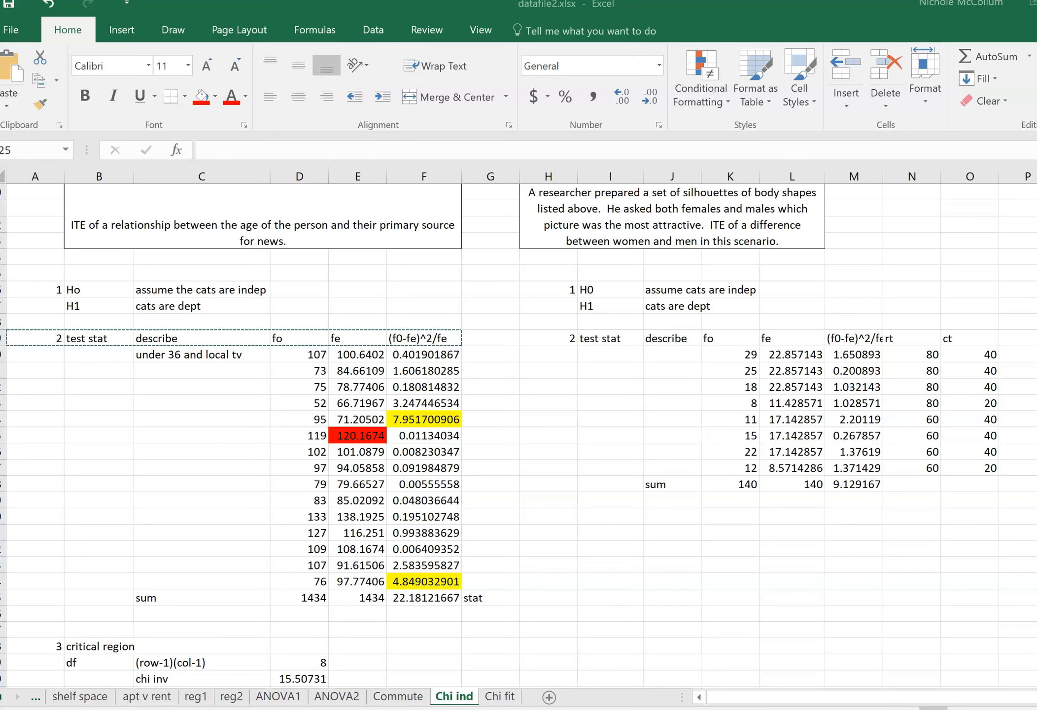
Examine the expected frequency formulas for the "between" and "50+" age groups in E25 through E34.
left_click(356, 408)
left_click(356, 408)
key("Down")
key("Down")
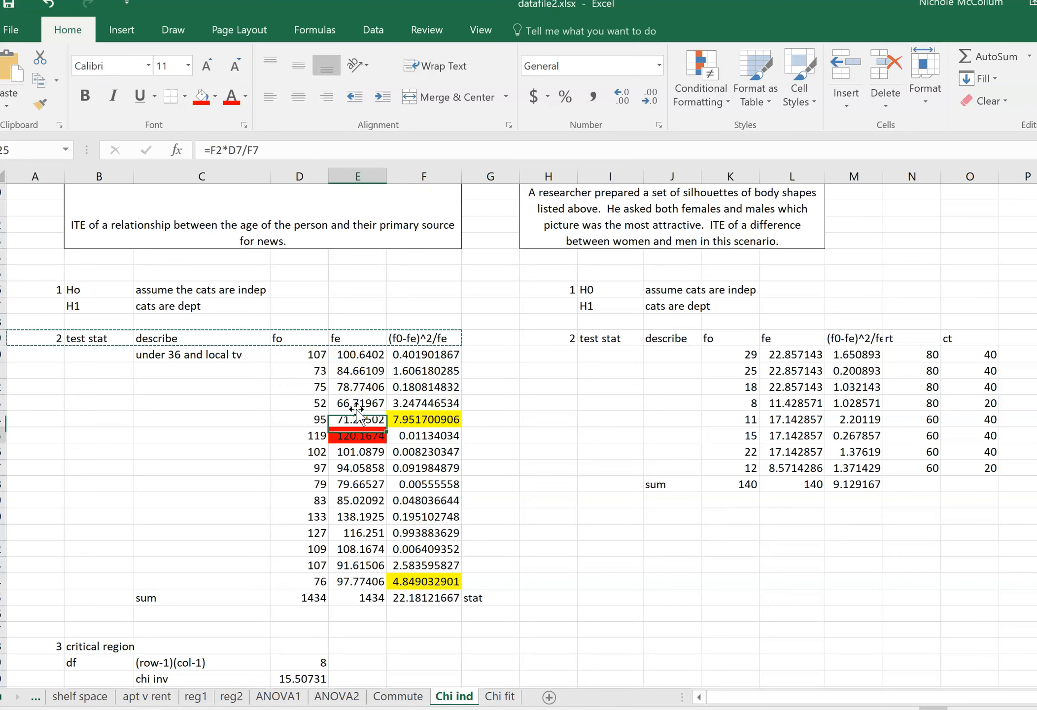
key("Down")
key("Down")
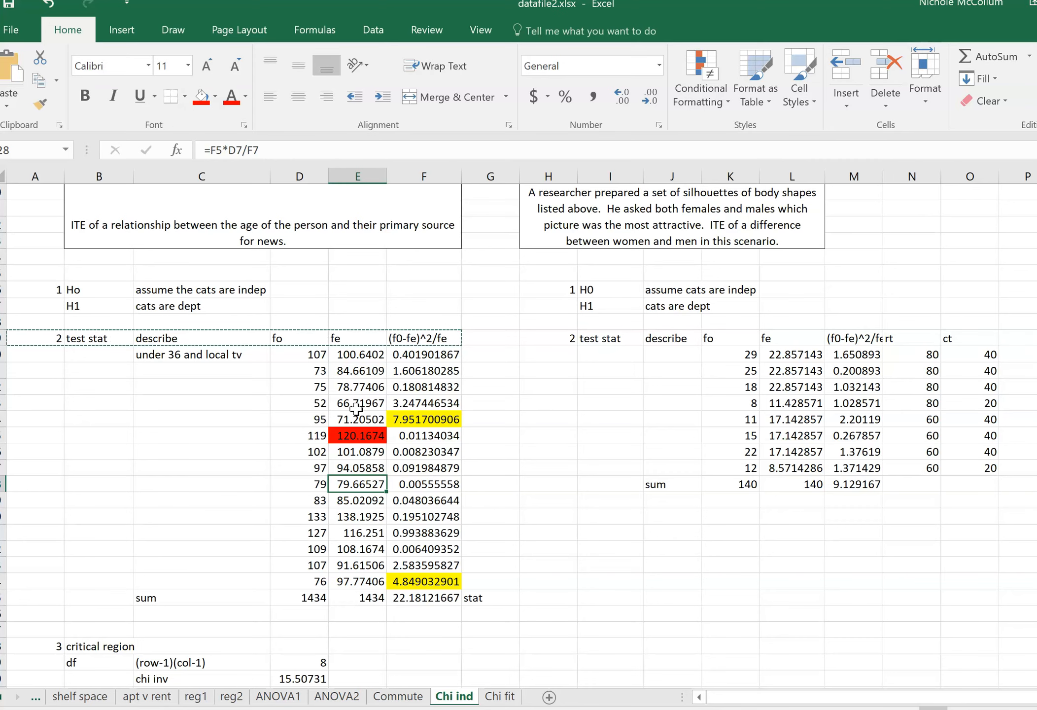
key("Down")
key("Down")
key("Down")
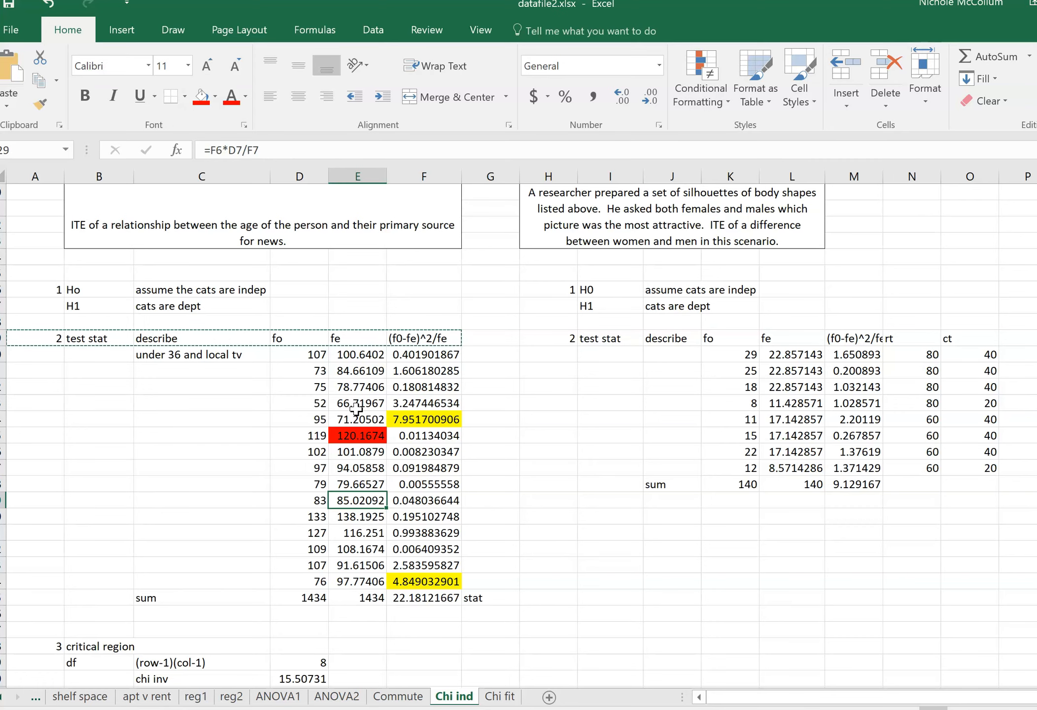
key("Up")
key("Down")
key("Down")
key("Down")
key("Down")
key("Down")
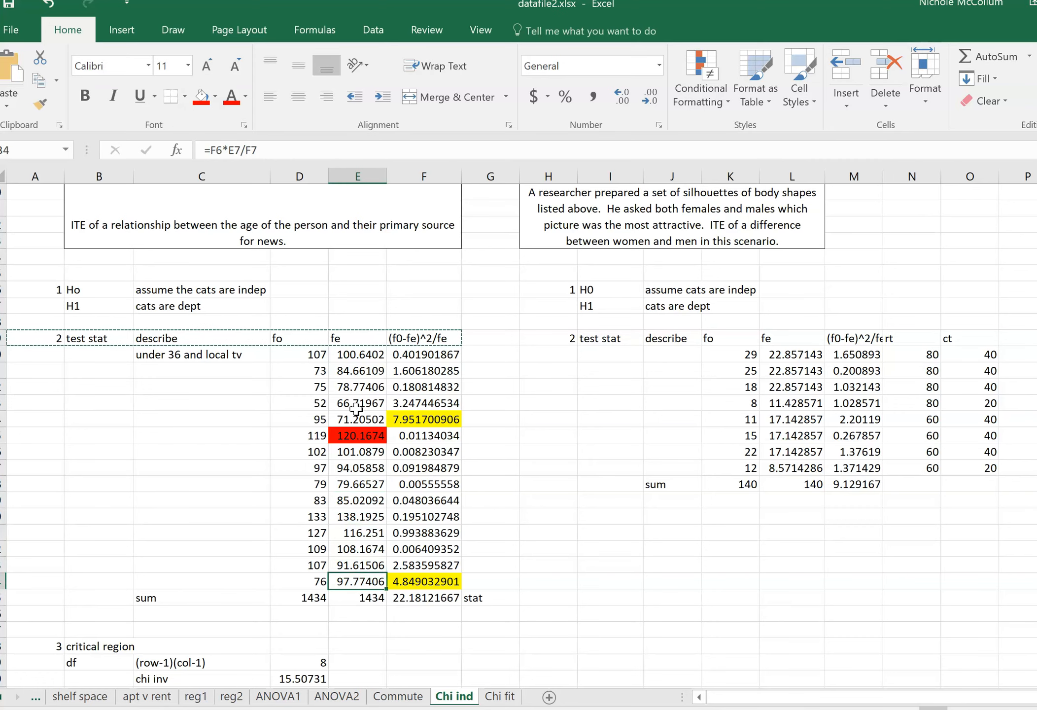
Check the sum formulas in D35, E35 and F35 against the grand total in the source table.
key("Left")
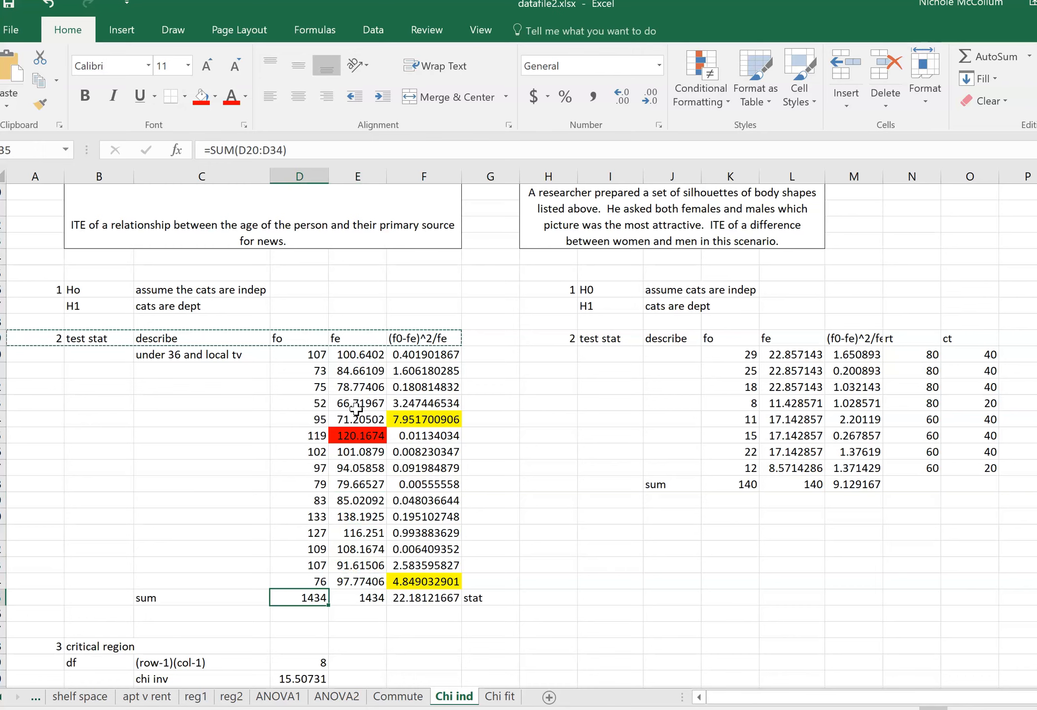
key("Up")
key("Down")
scroll(382, 261, "up", 2)
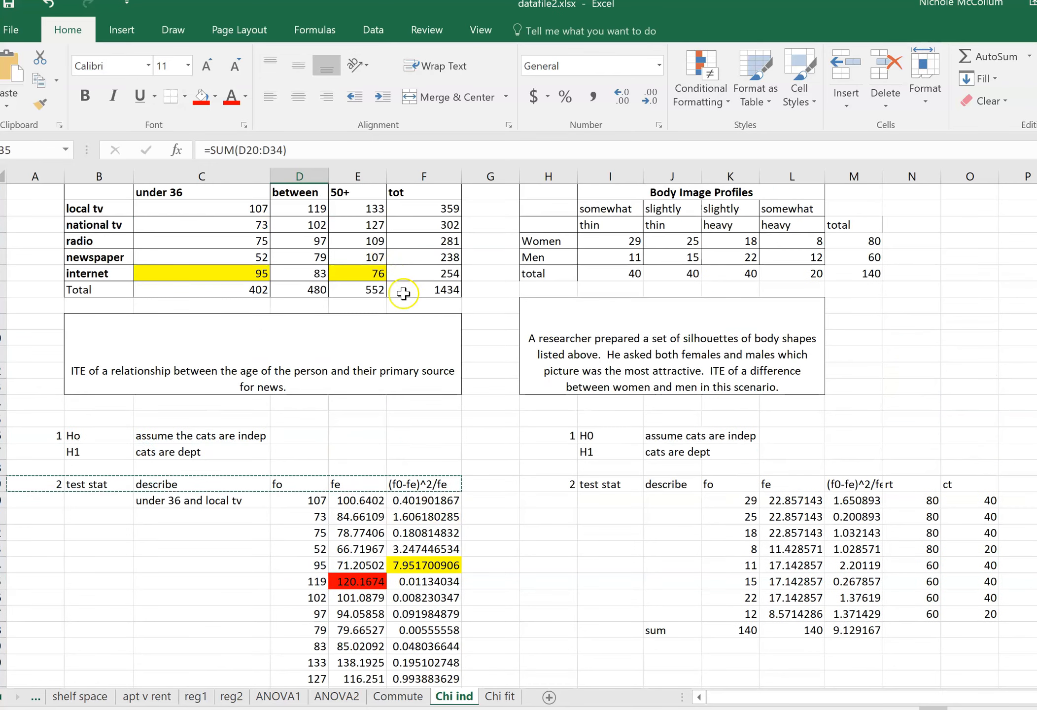
scroll(400, 293, "down", 2)
key("Right")
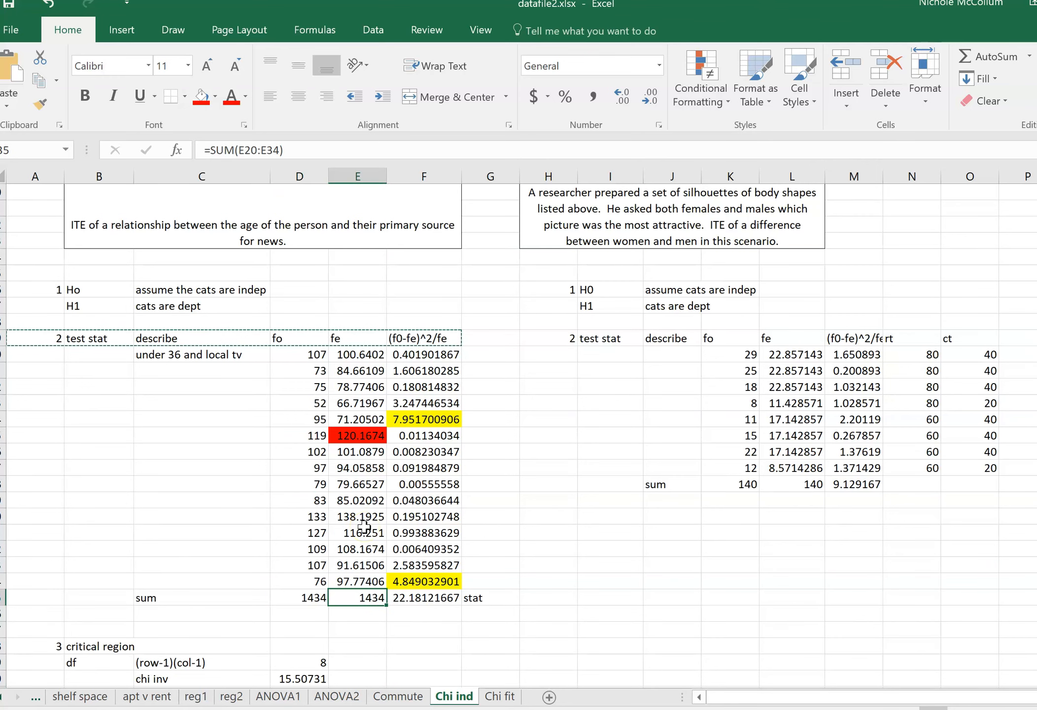
key("Left")
key("Right")
key("Left")
key("Right")
key("Right")
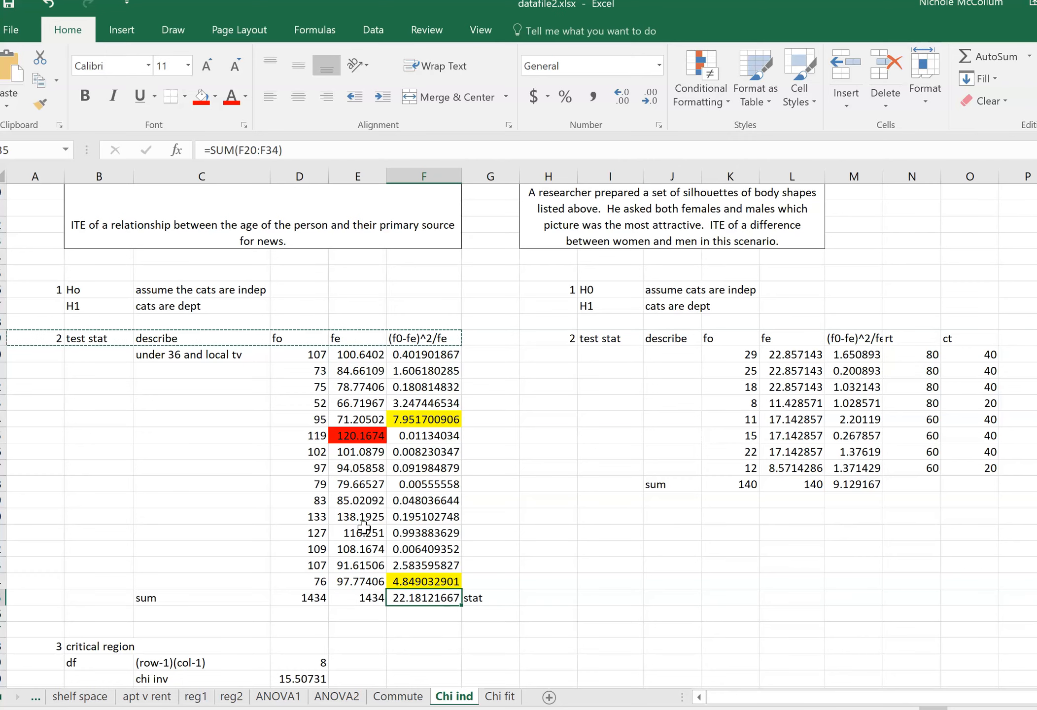
Review the chi-square curve sketch with its 5% rejection region in OneNote, then return to the Excel worksheet.
scroll(364, 527, "down", 4)
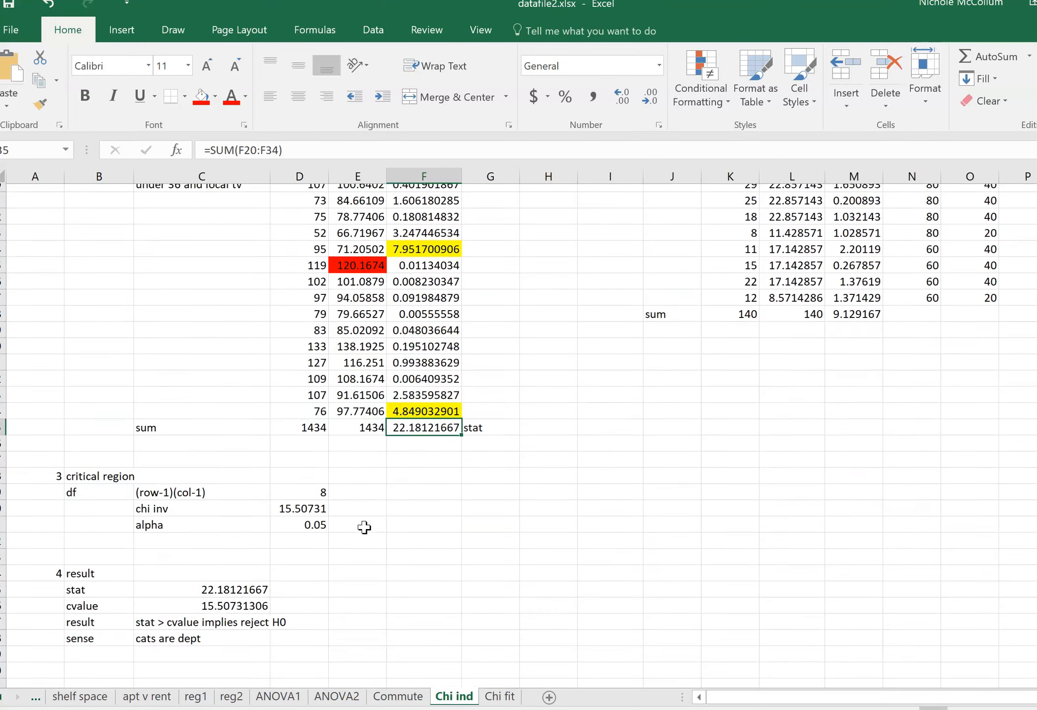
scroll(364, 527, "down", 2)
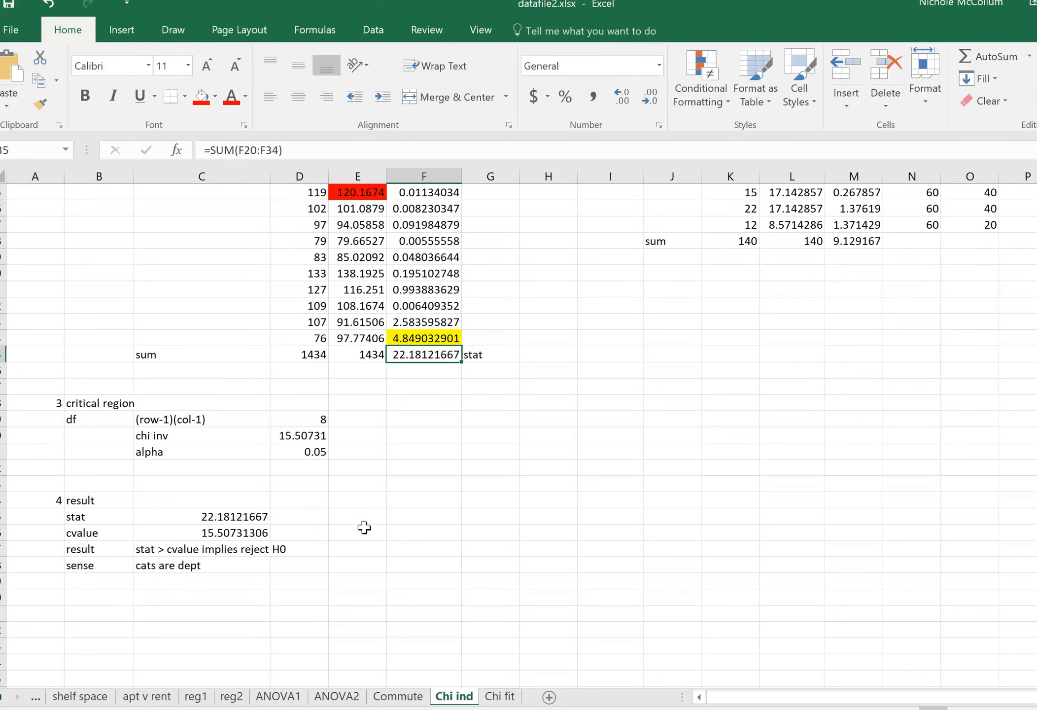
mouse_move(673, 709)
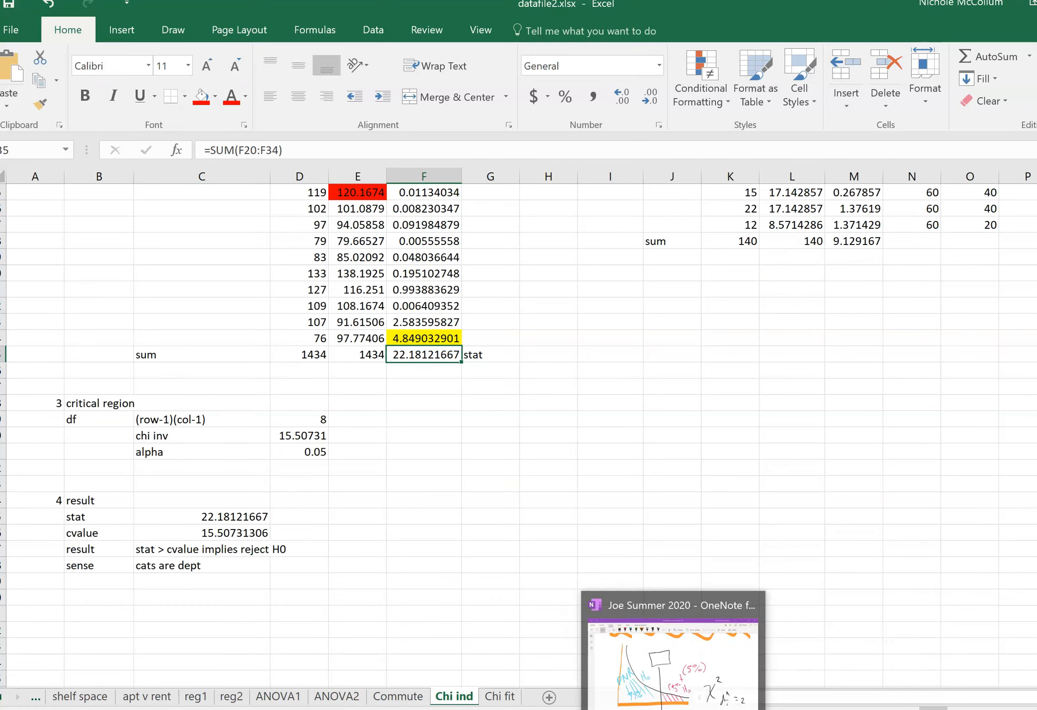
left_click(660, 675)
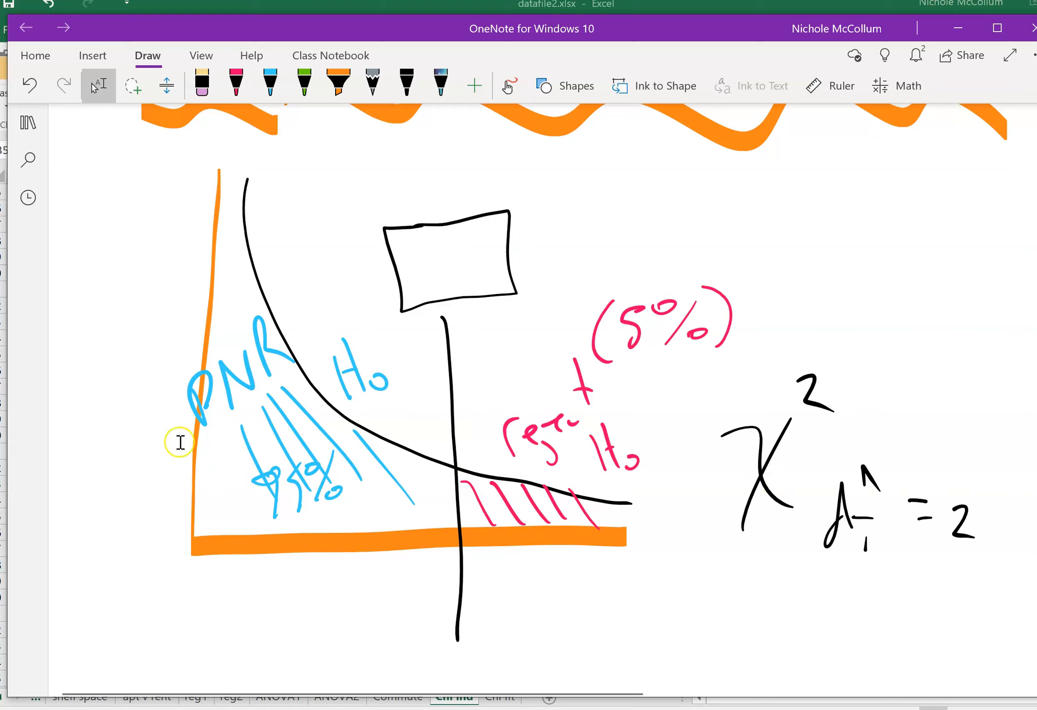
key("alt+Tab")
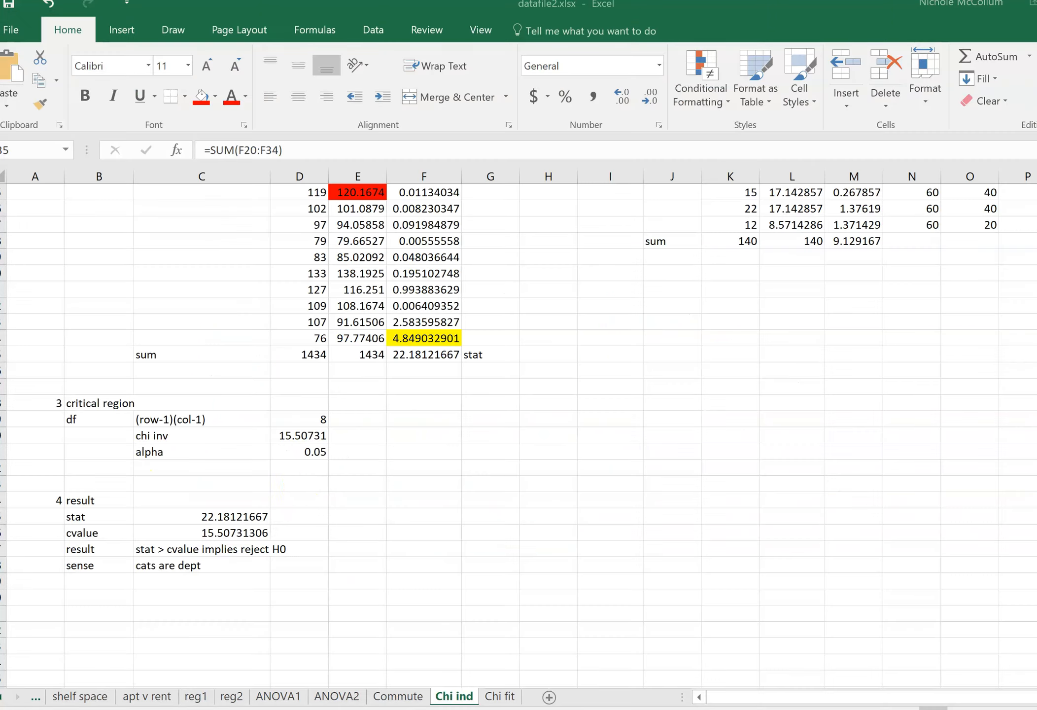
Check the degrees of freedom formula in D39 against the source table and inspect the critical value formula in D40.
left_click(290, 419)
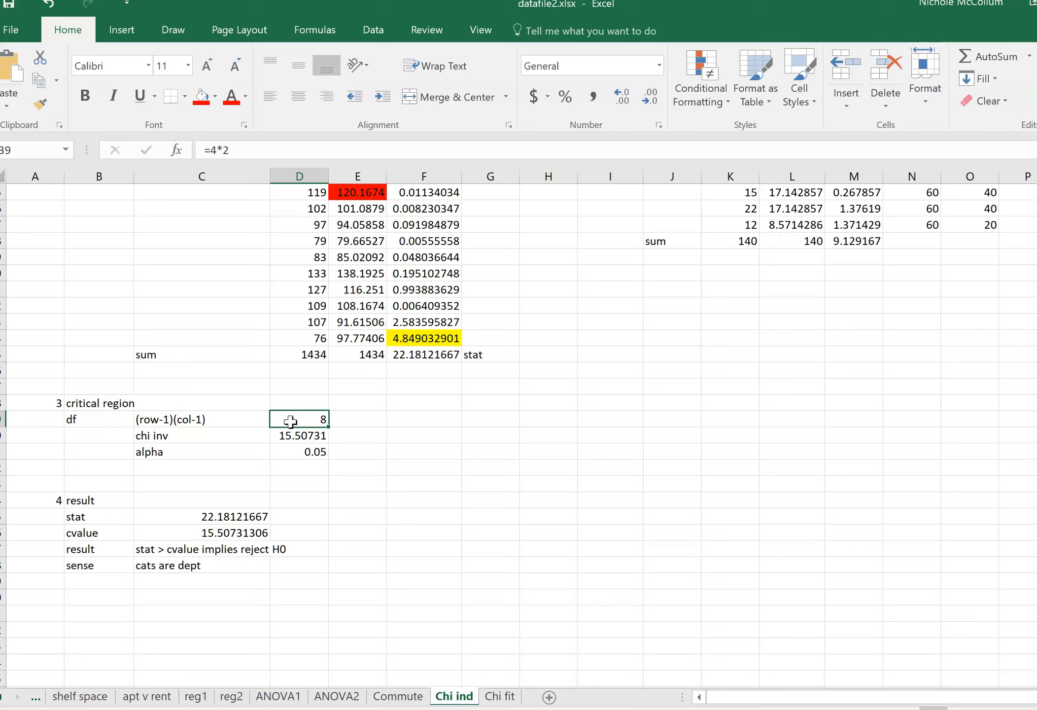
scroll(290, 421, "up", 8)
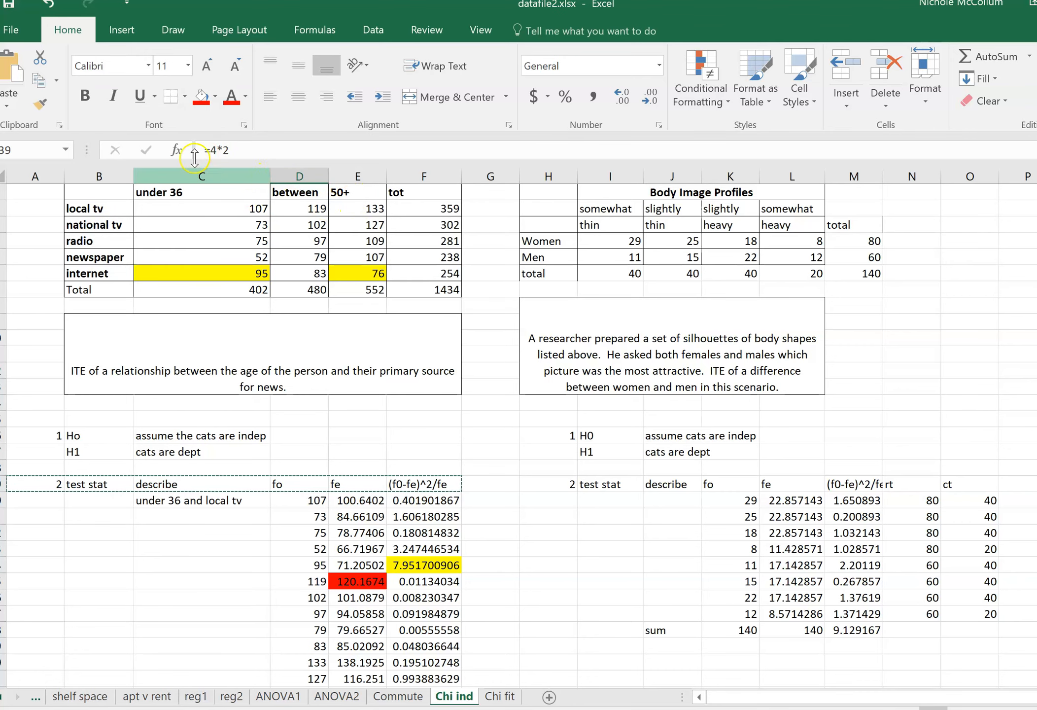
scroll(264, 409, "down", 6)
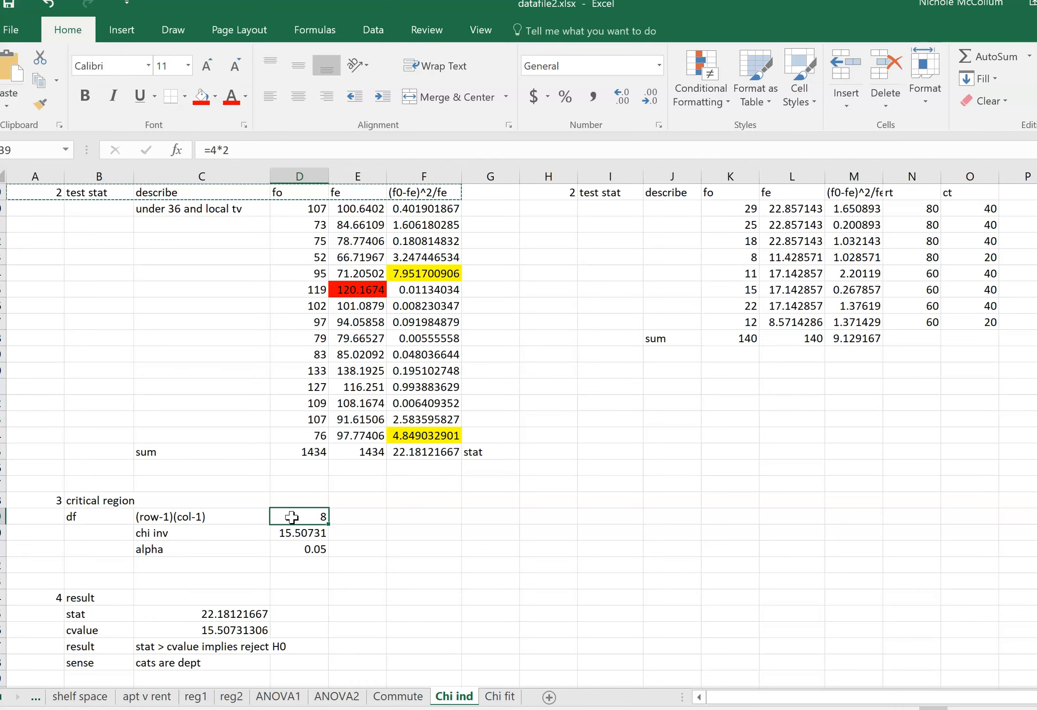
left_click(294, 521)
left_click(296, 532)
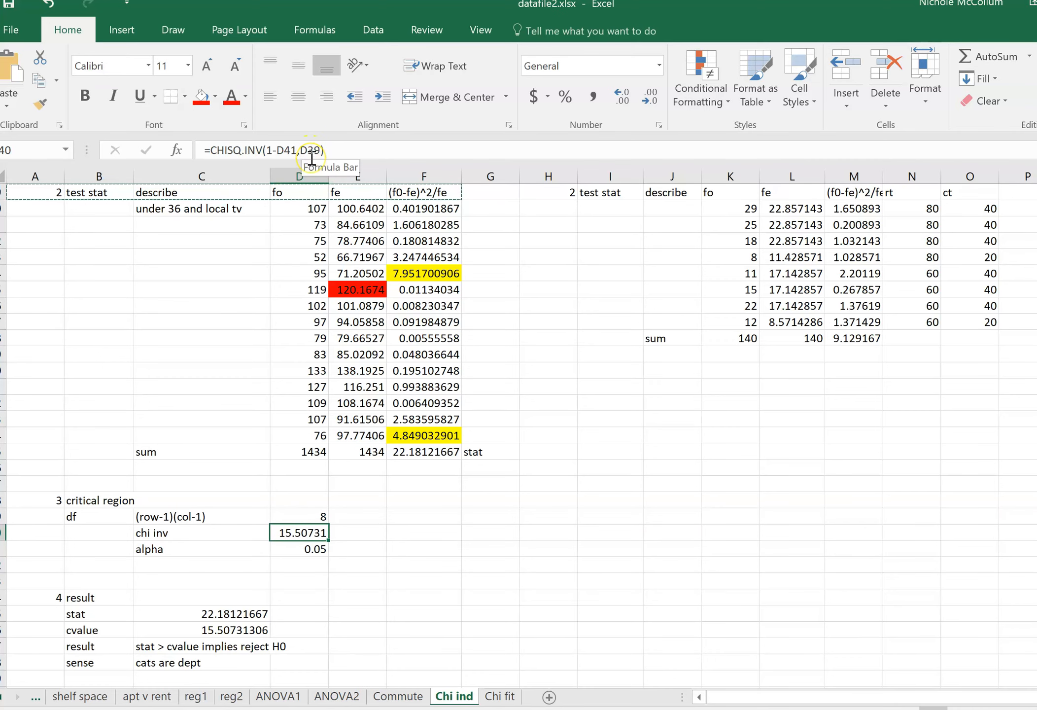
Label the alpha value in D41 by entering "type 1 error" in E41.
left_click(318, 549)
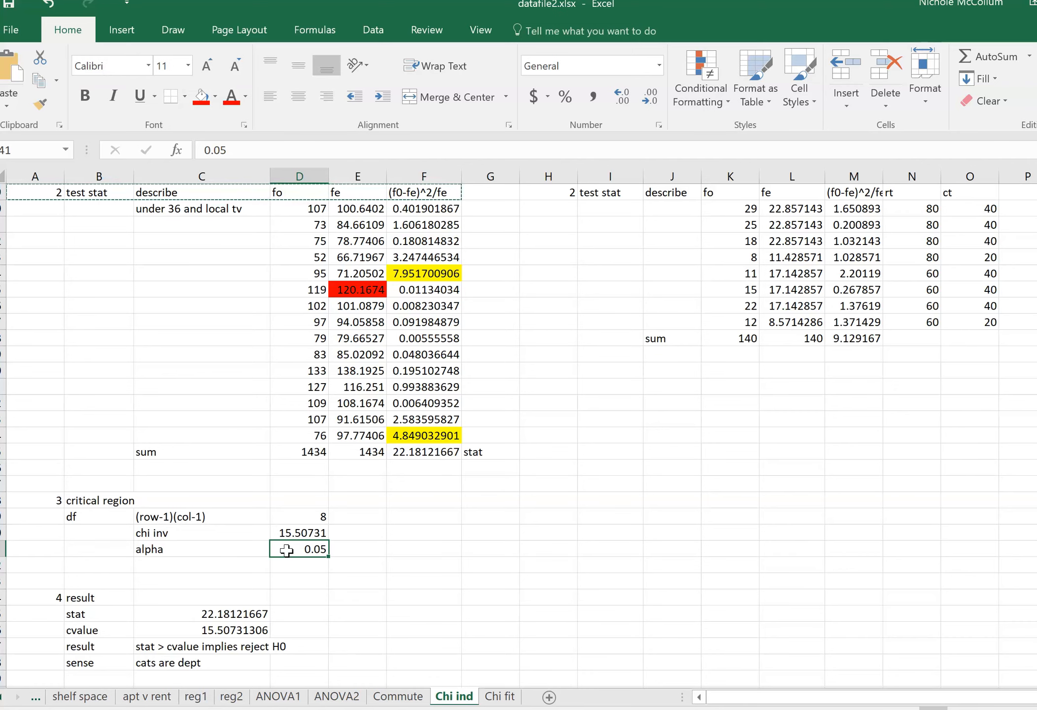
key("Right")
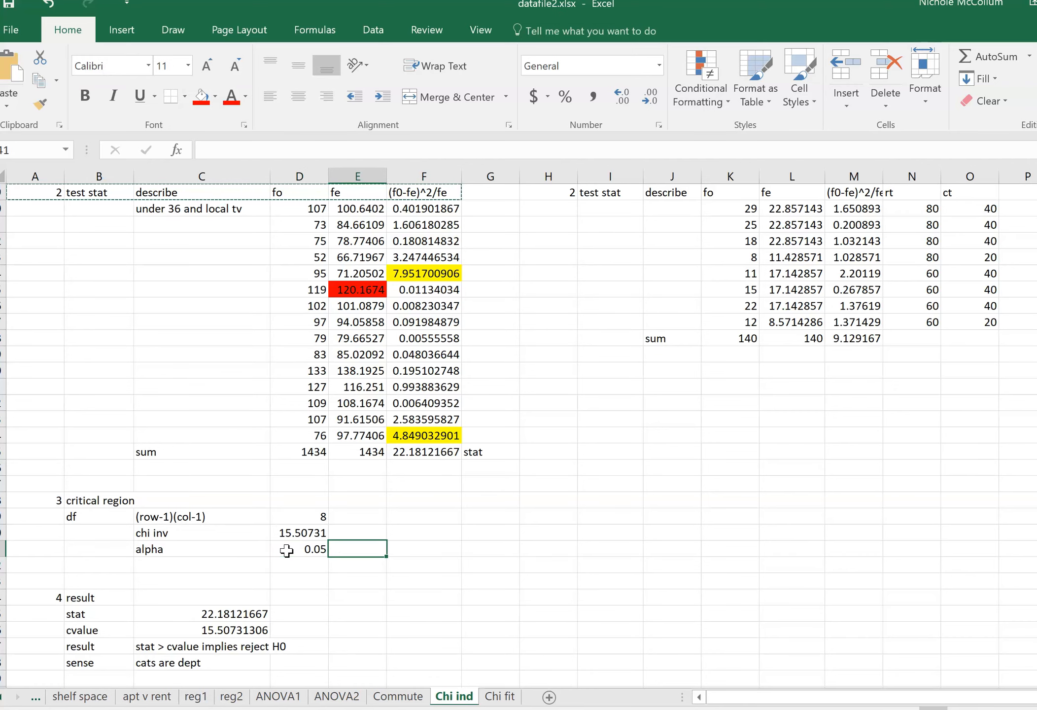
type("type")
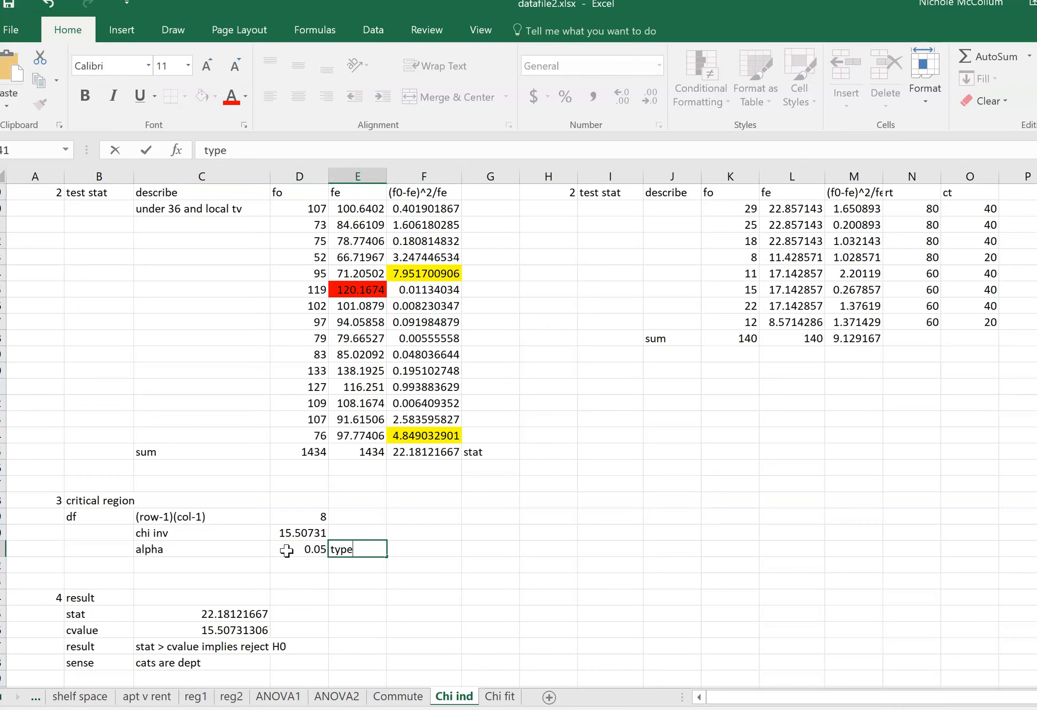
type(" 1 error")
key("Return")
key("Up")
key("Left")
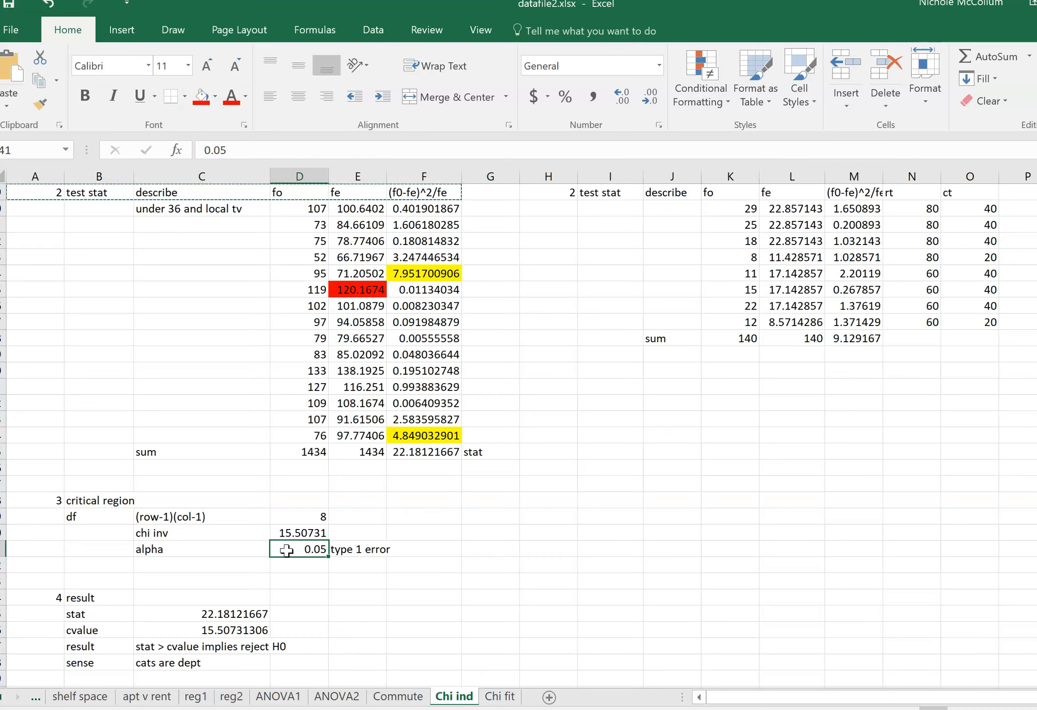
Compare the critical value formula in D40 with the rejection region sketch in OneNote, and return to Excel.
key("Up")
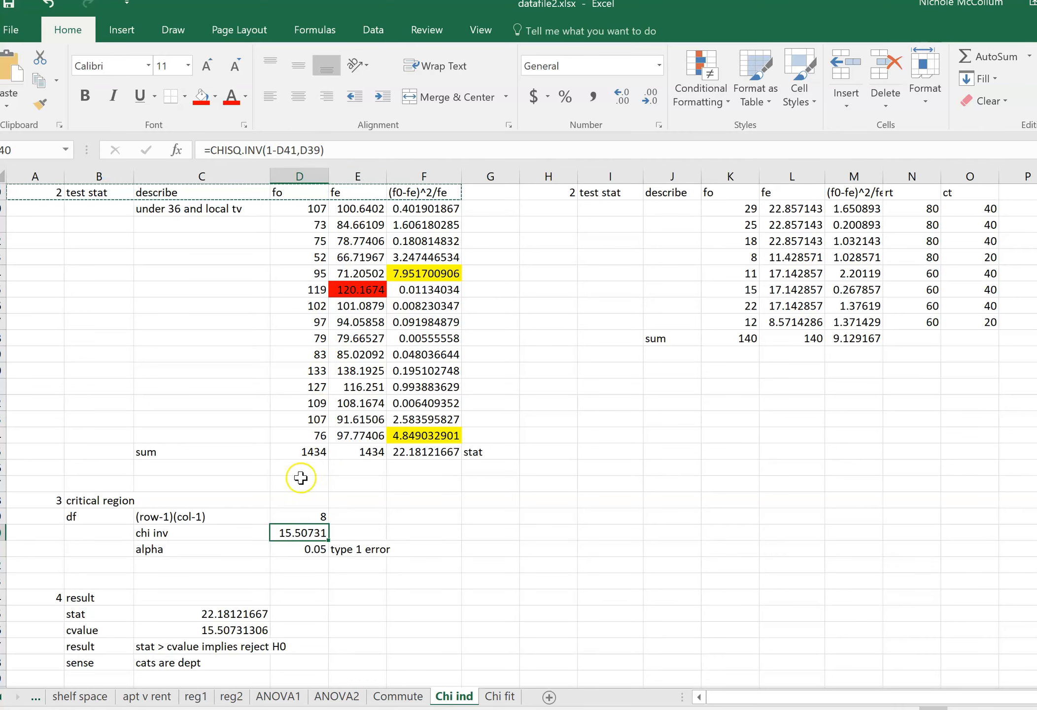
left_click(675, 709)
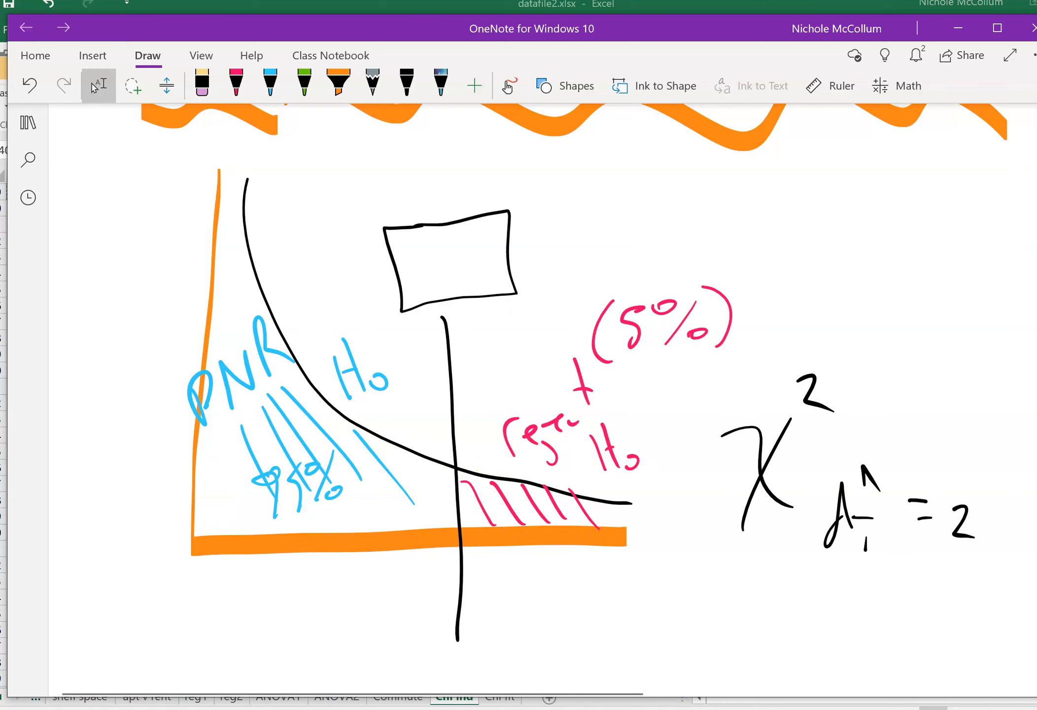
left_click(485, 707)
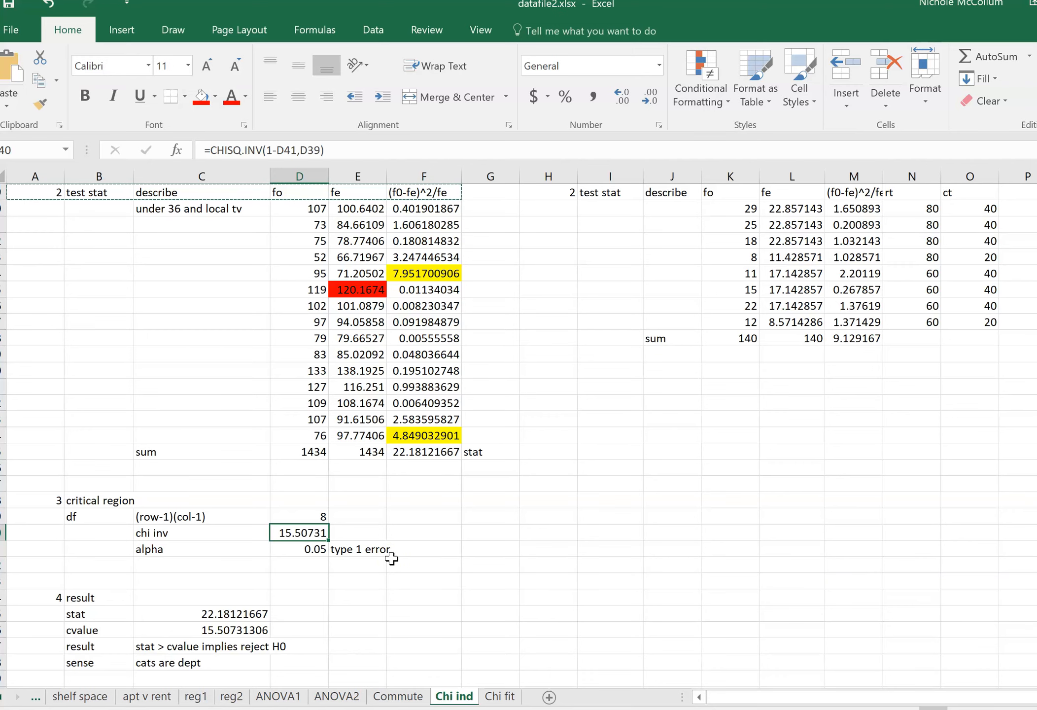
Review the stat, cvalue and result entries in C45 through C47 against the hypotheses in section 1.
key("Down")
key("Down")
key("Down")
key("Down")
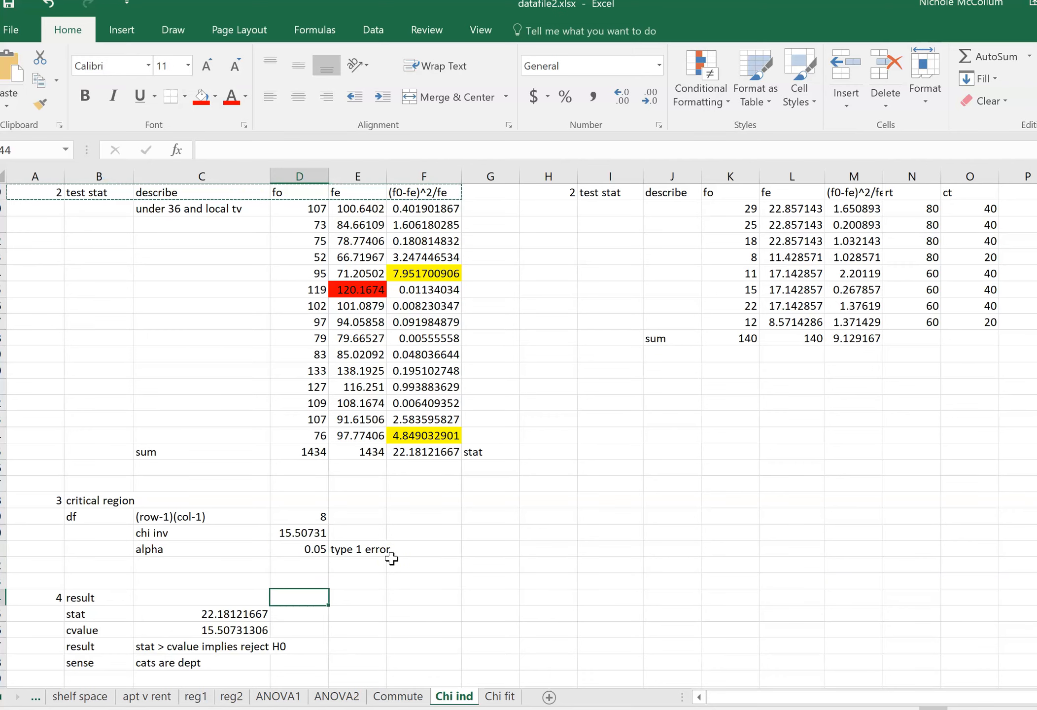
key("Left")
key("Down")
key("Down")
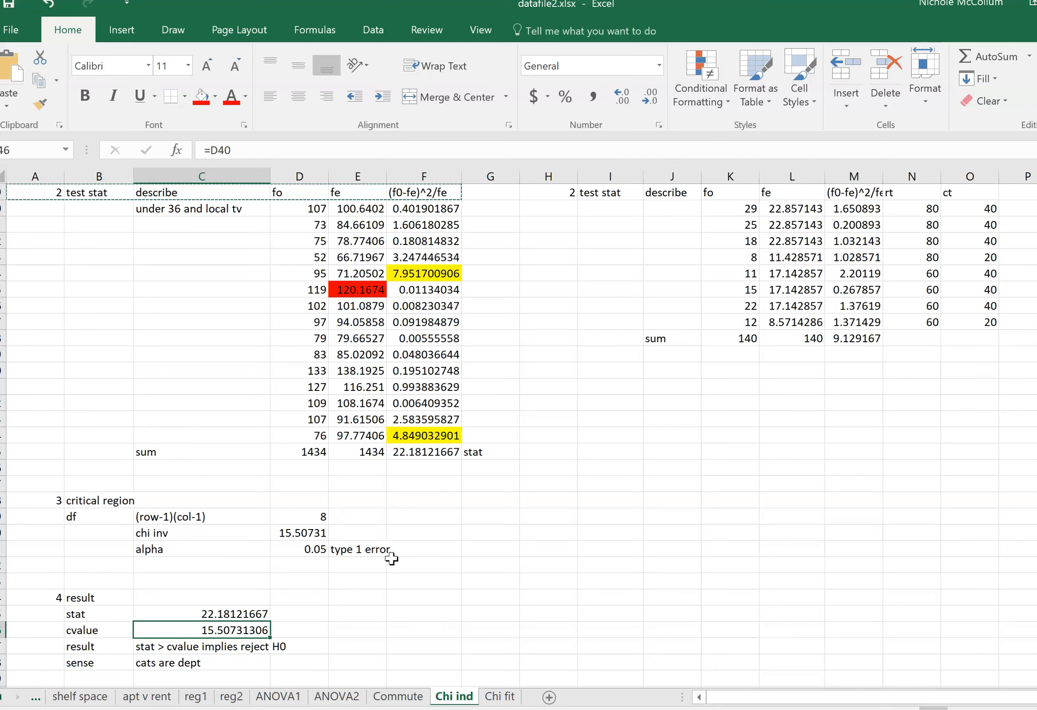
key("Down")
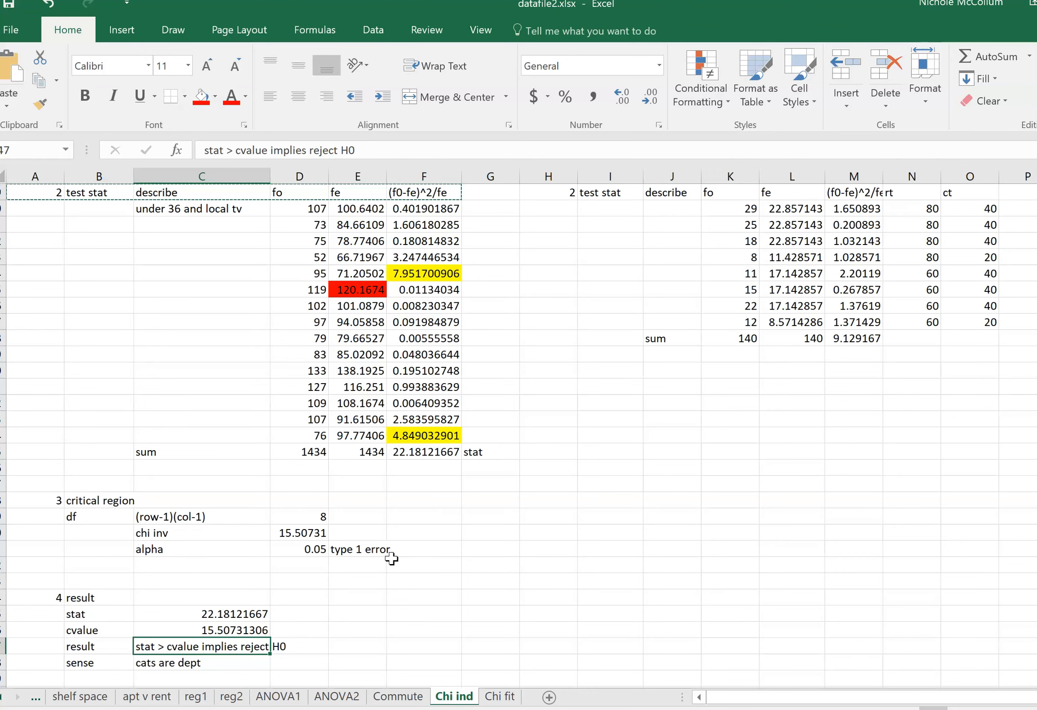
scroll(391, 535, "up", 4)
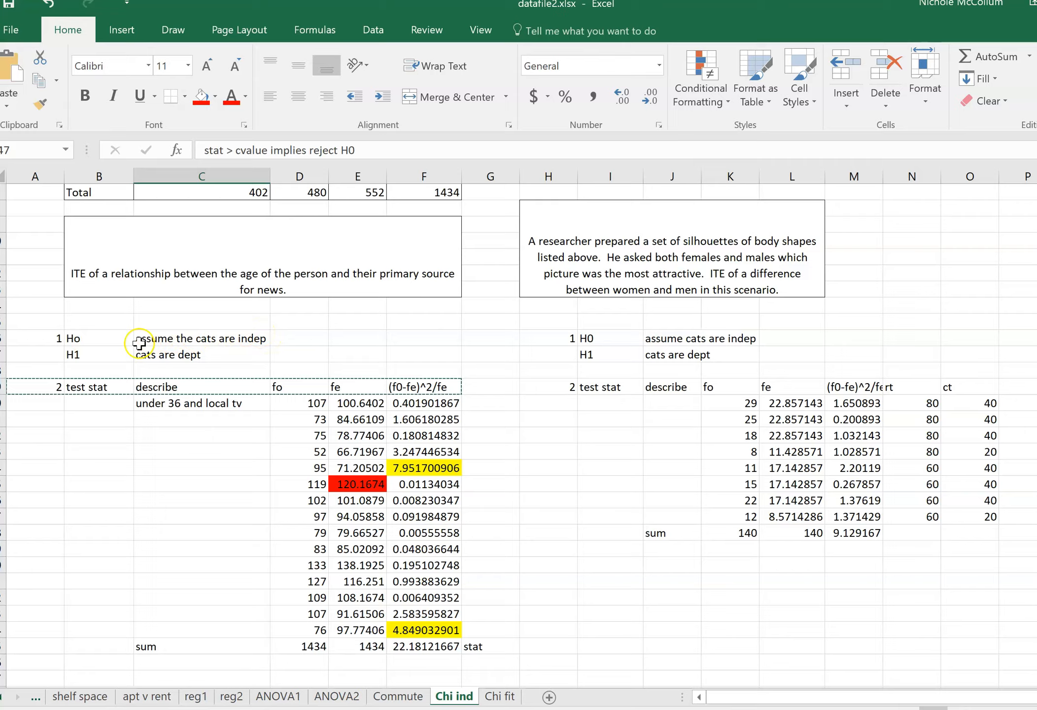
scroll(200, 346, "down", 5)
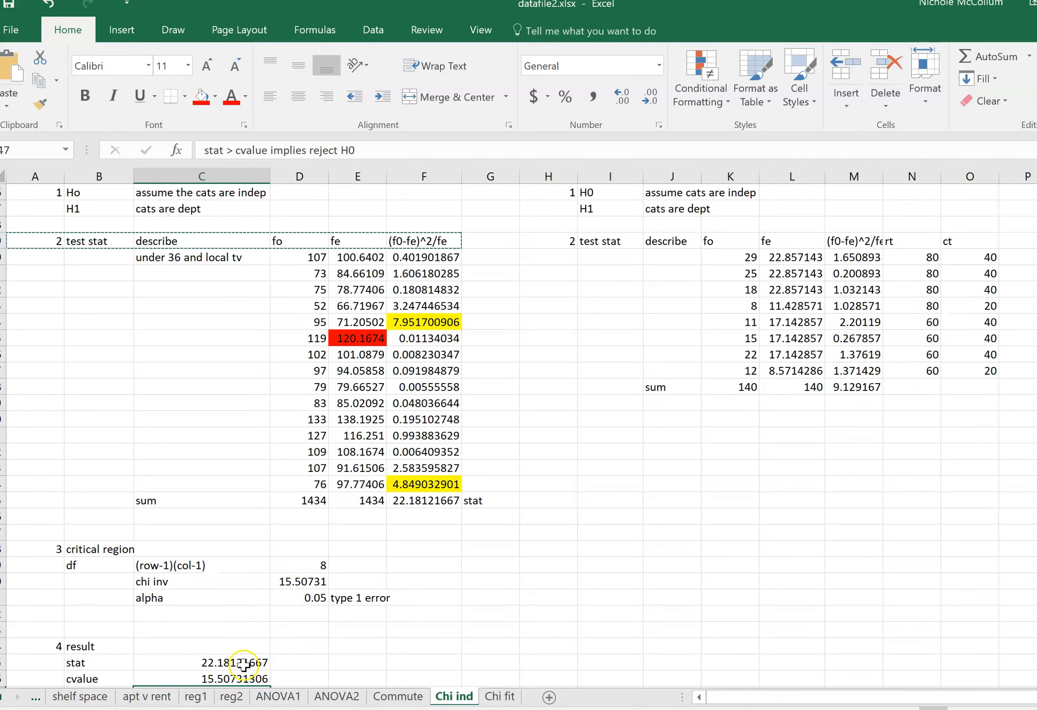
Enter the conclusion "age and news are related" in C49 beneath the sense statement.
left_click(197, 613)
left_click(196, 628)
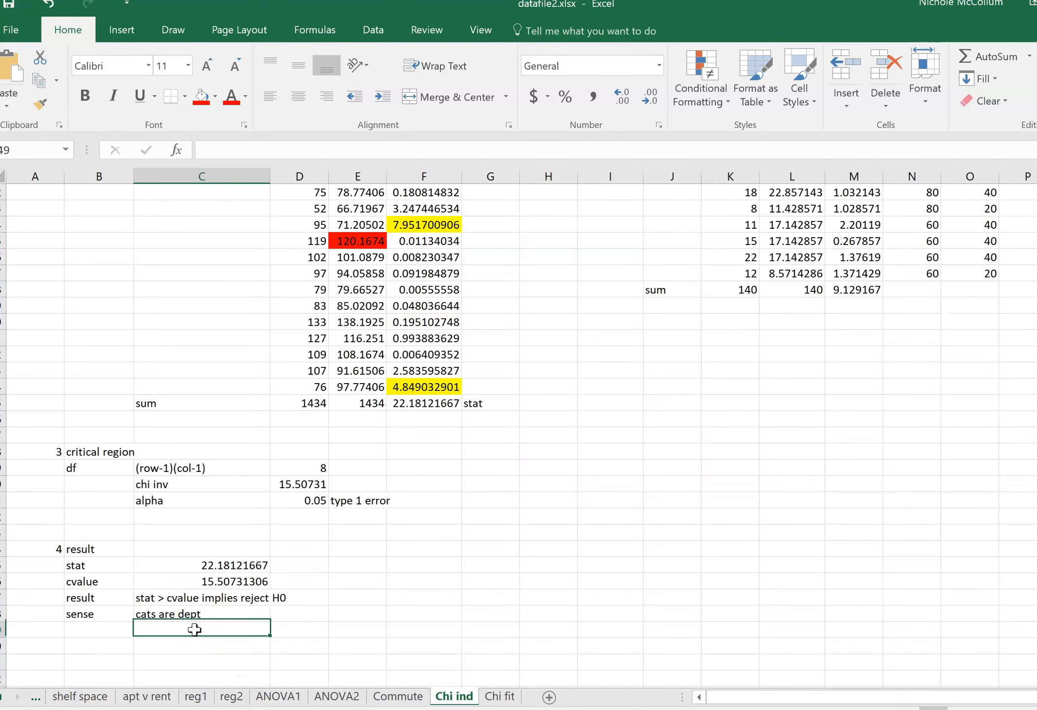
type("age and")
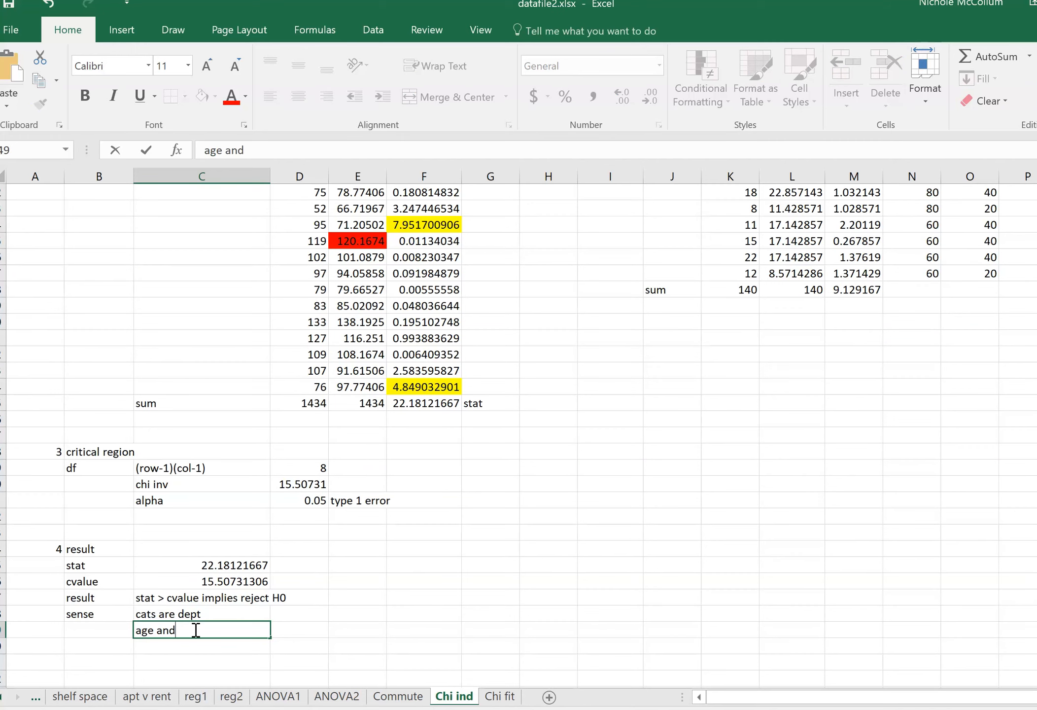
type(" news are related")
key("Return")
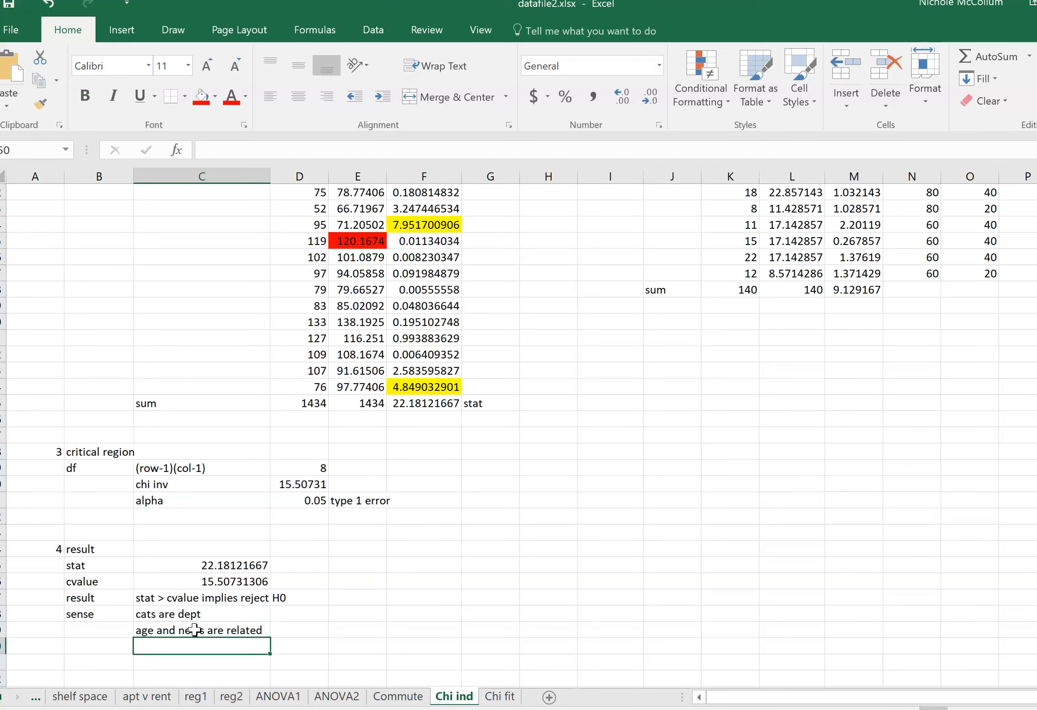
left_click(194, 630)
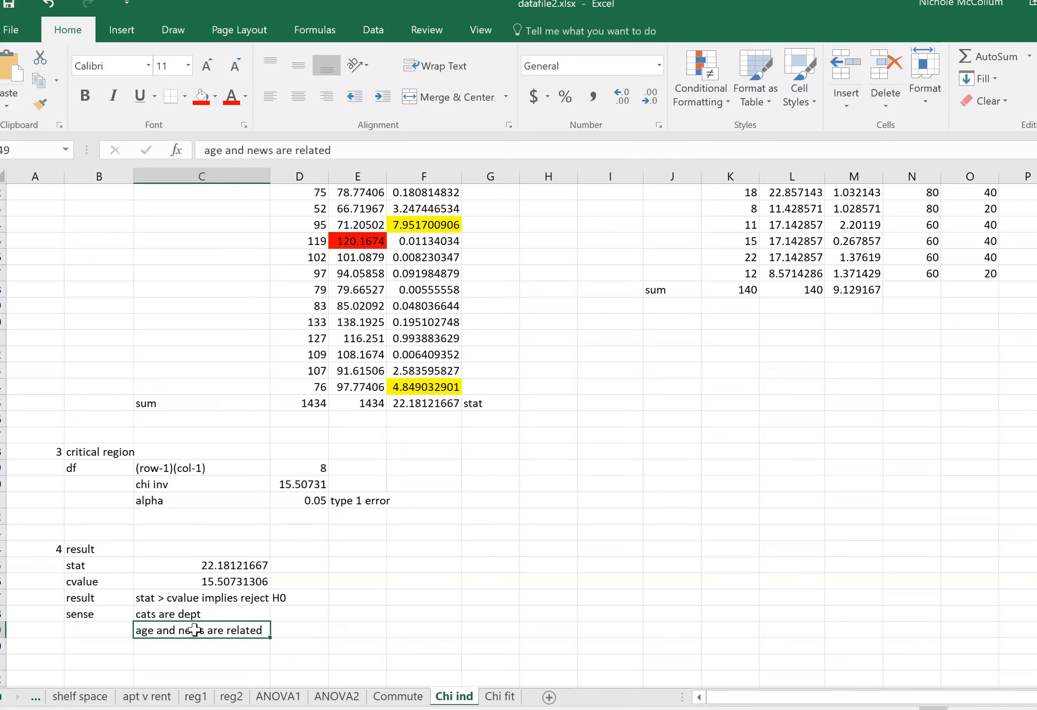
Examine alpha in D41 and compare the yellow-highlighted contributions F24 and F34 with their sum in F35 and the critical value in D40.
left_click(299, 500)
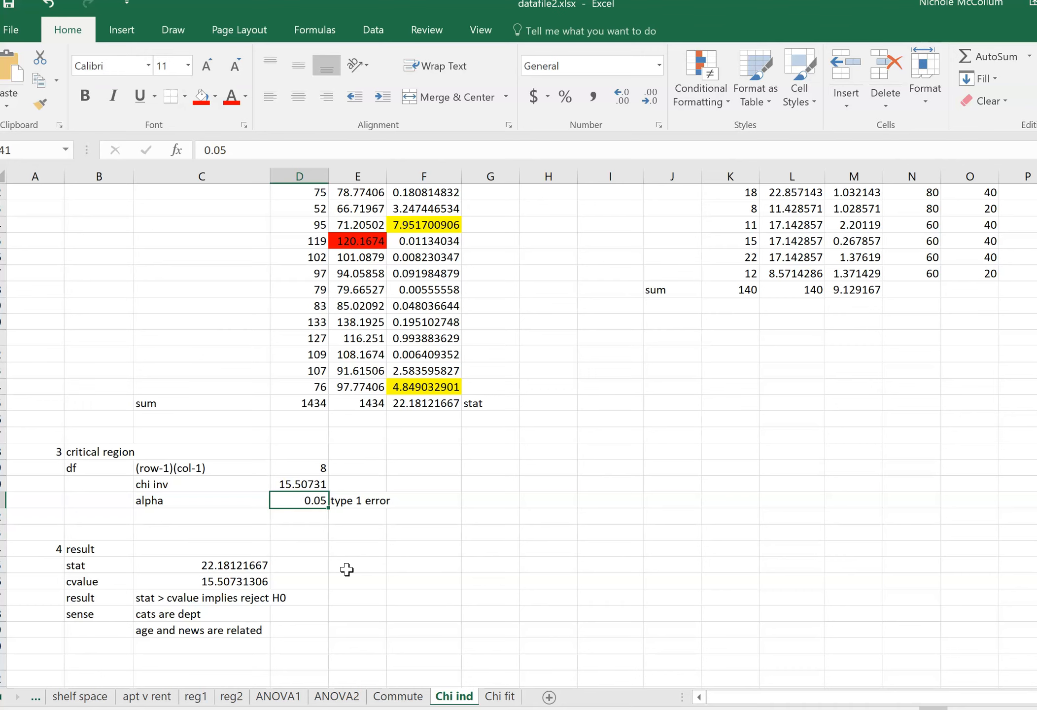
scroll(347, 569, "up", 2)
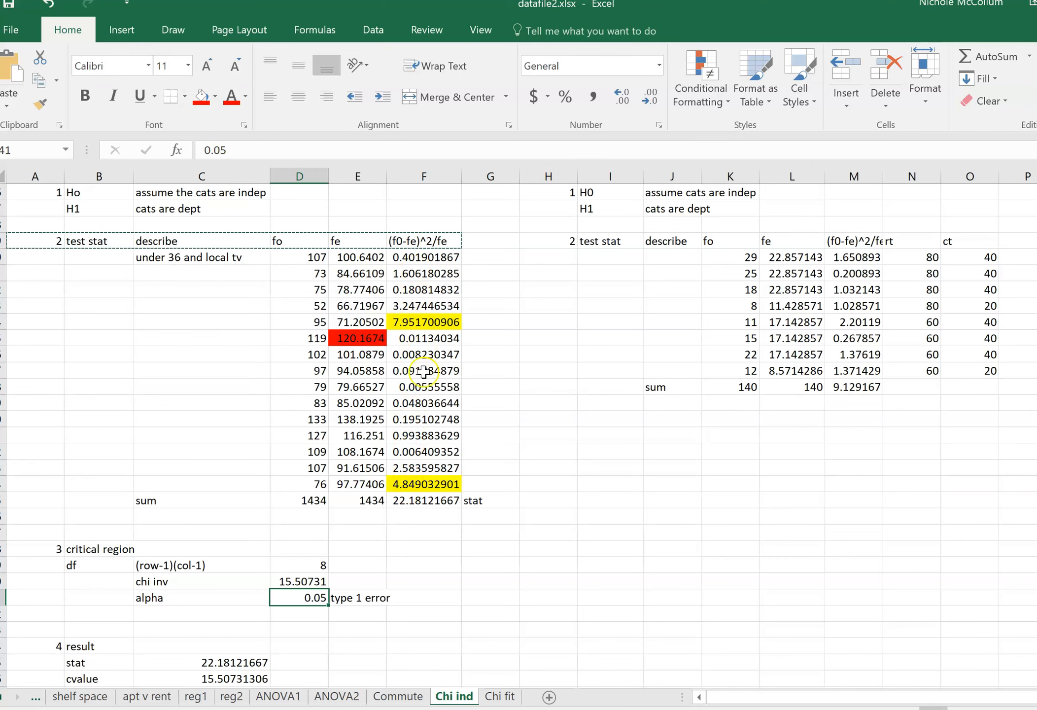
left_click(419, 321)
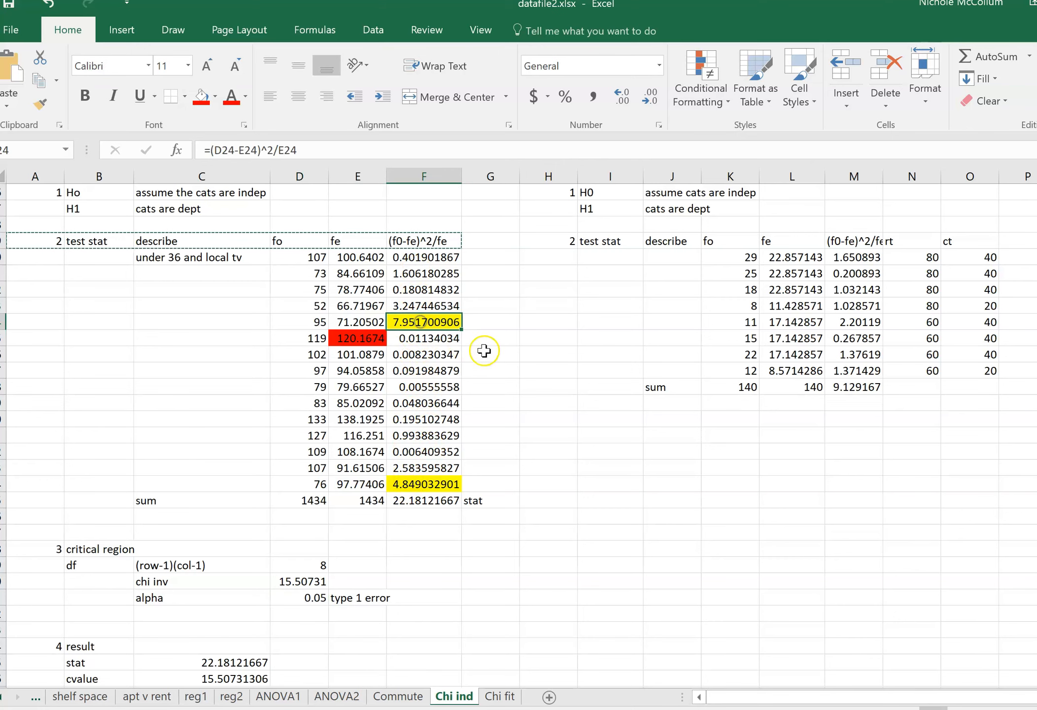
key("Down")
key("Down")
key("Down")
key("Down")
key("Down")
key("Down")
key("Down")
key("Down")
key("Down")
key("Down")
key("Down")
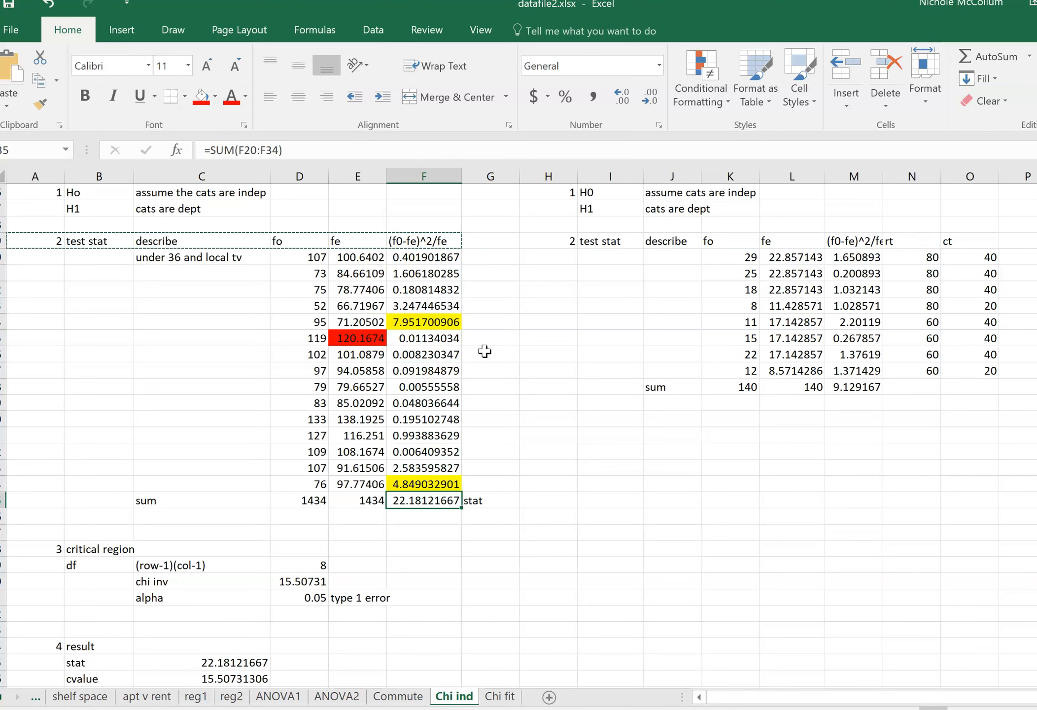
key("Up")
key("Up")
key("Up")
key("Up")
key("Up")
key("Up")
key("Up")
key("Up")
key("Up")
key("Up")
key("Up")
key("Up")
key("Down")
key("Down")
key("Down")
key("Down")
key("Down")
key("Down")
key("Down")
key("Down")
key("Down")
key("Down")
key("Down")
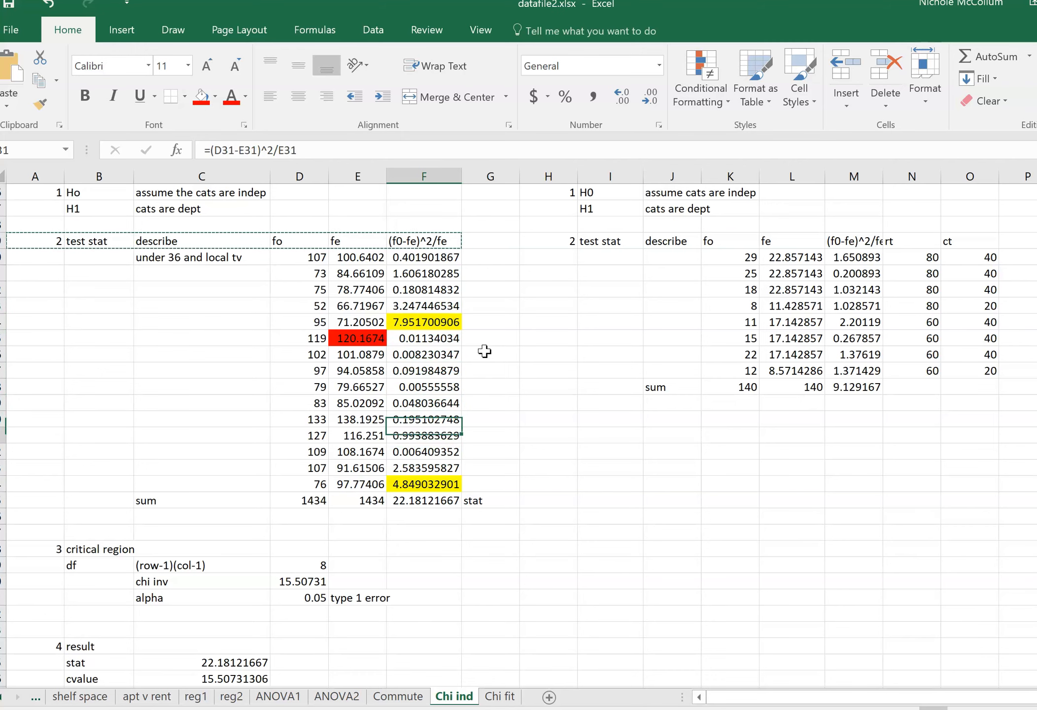
key("Down")
key("Up")
key("Up")
key("Up")
key("Up")
key("Up")
key("Up")
key("Up")
key("Up")
key("Up")
key("Up")
key("Up")
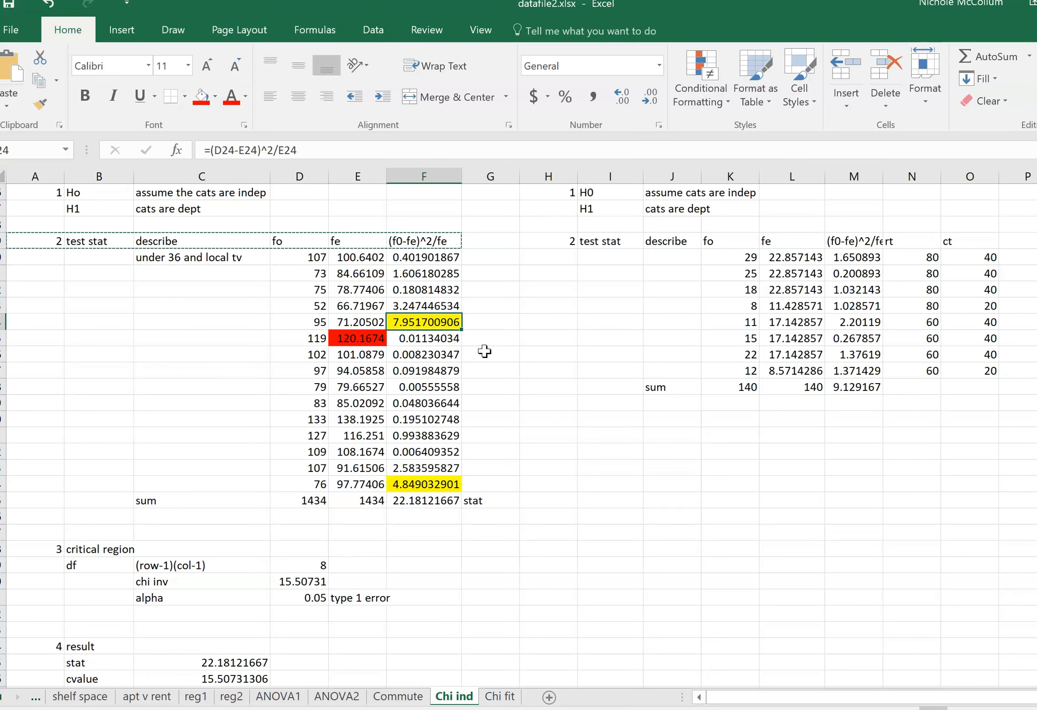
key("Down")
key("Down")
key("Down")
key("Down")
key("Down")
key("Down")
key("Down")
key("Down")
key("Down")
key("Down")
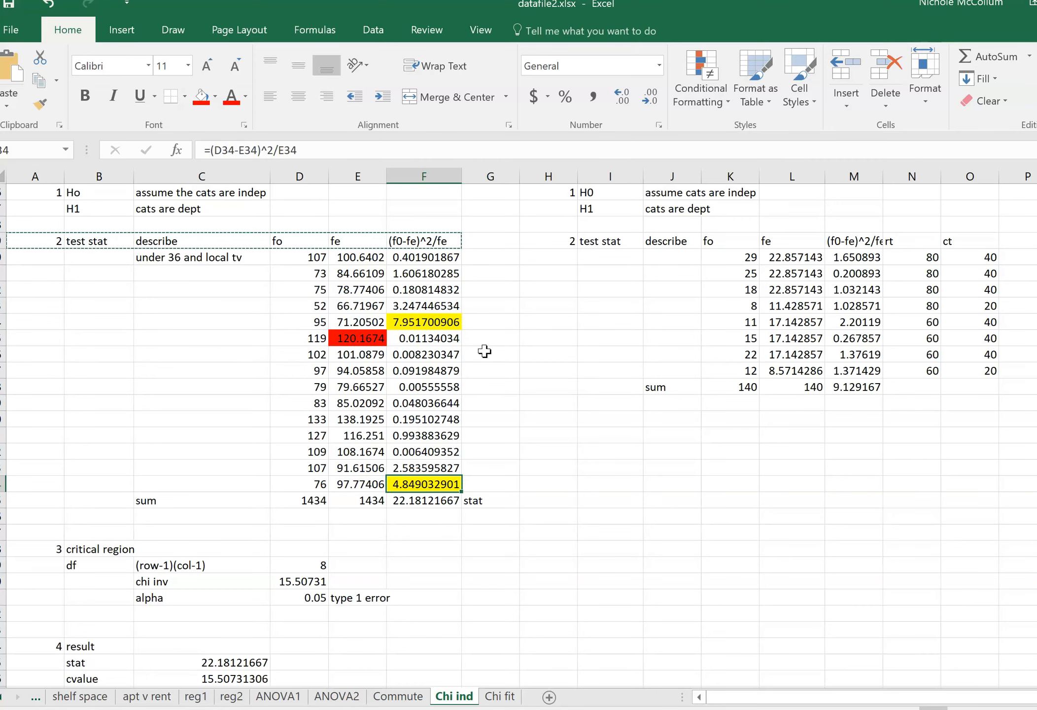
left_click(283, 582)
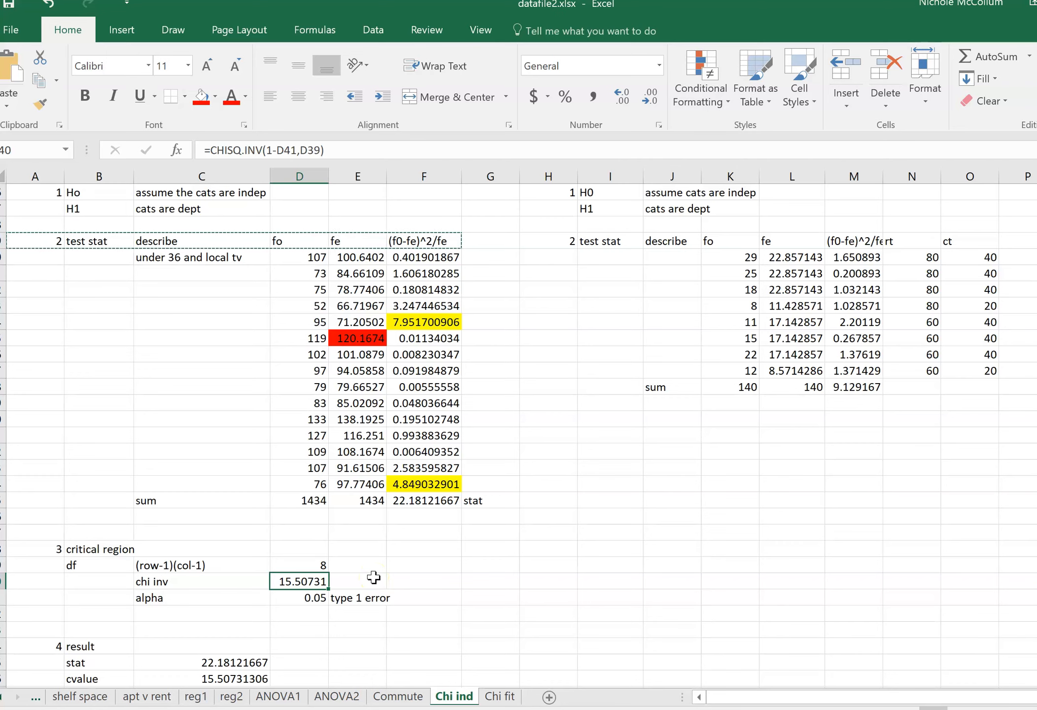
Fill the contribution in F23 and the matching under 36 newspaper count in C5 with yellow.
left_click(402, 306)
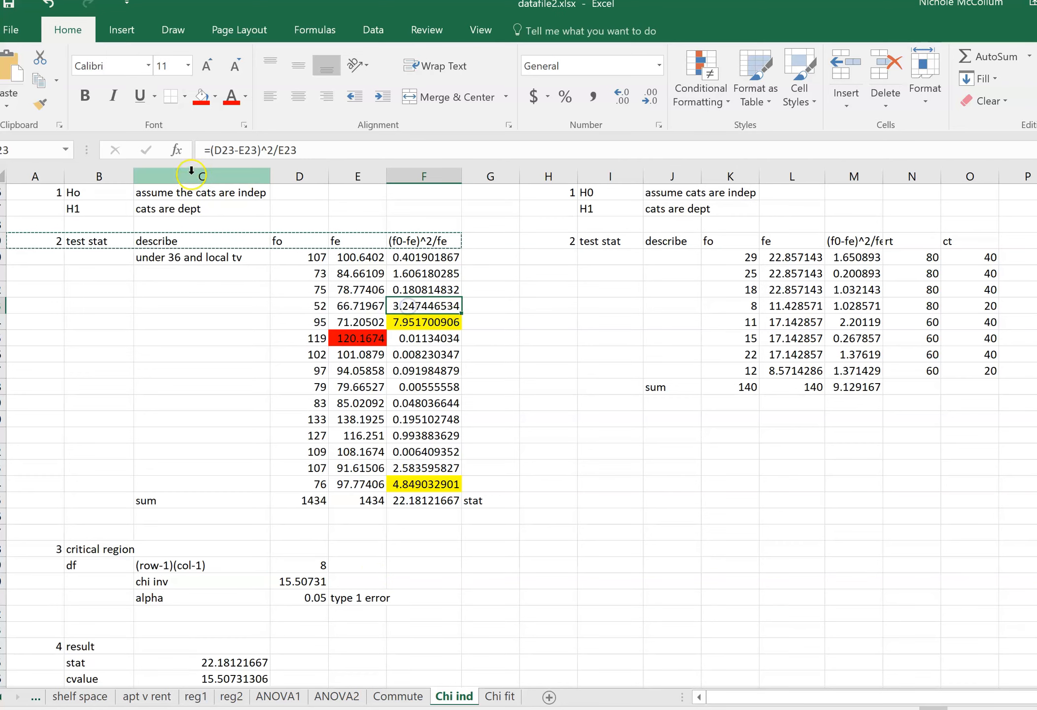
left_click(216, 95)
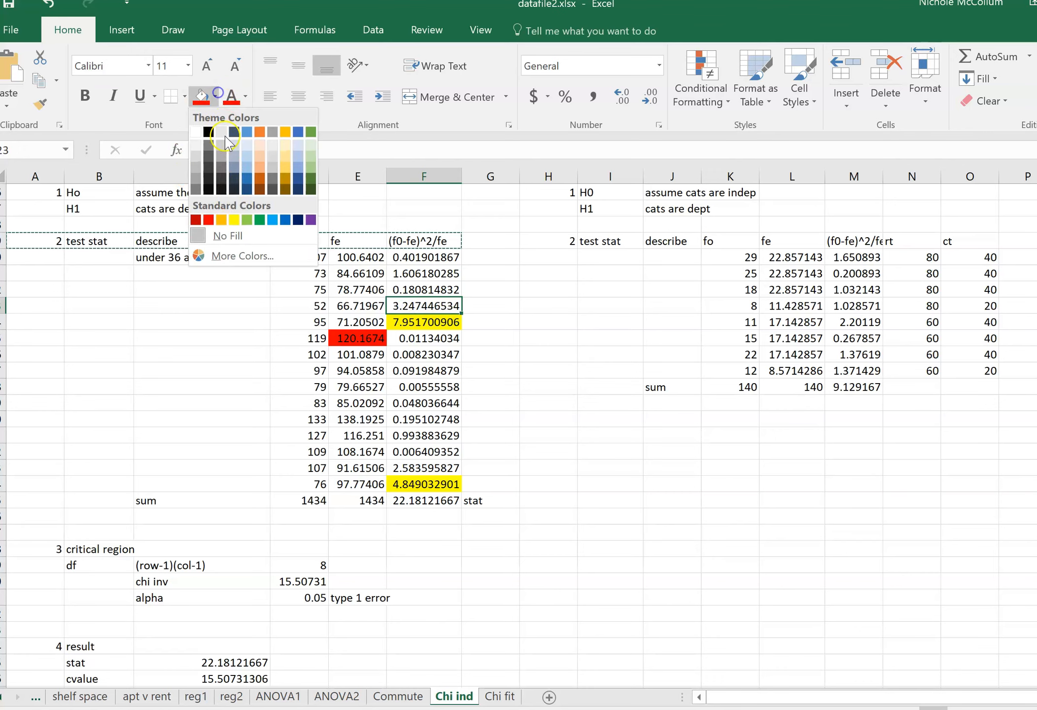
left_click(234, 219)
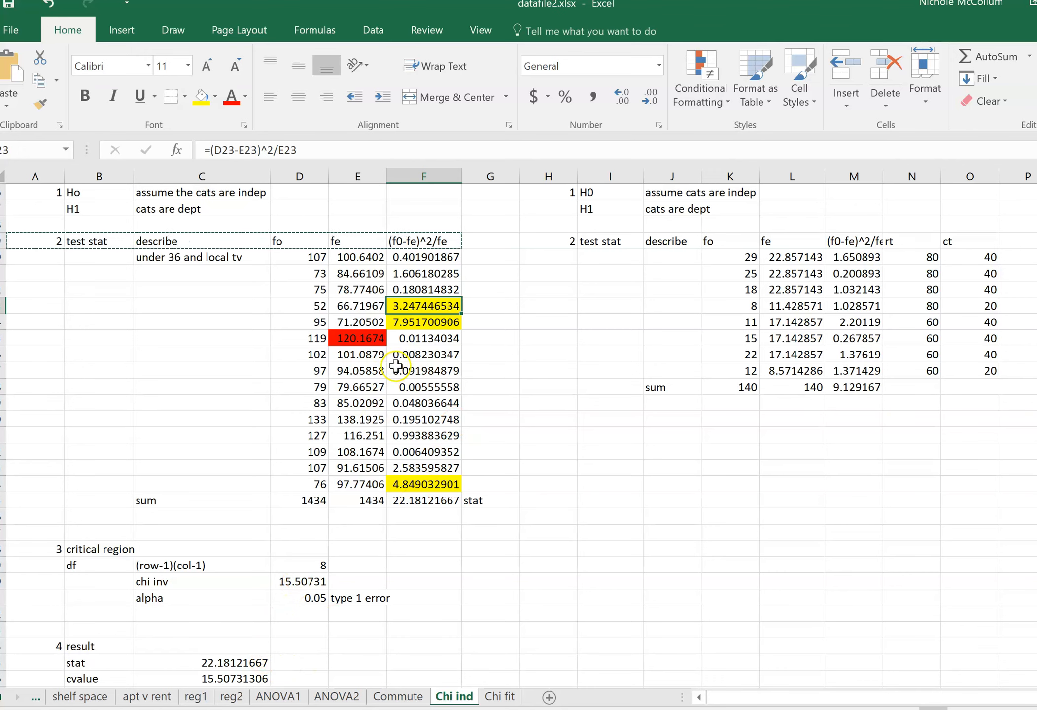
scroll(399, 314, "up", 5)
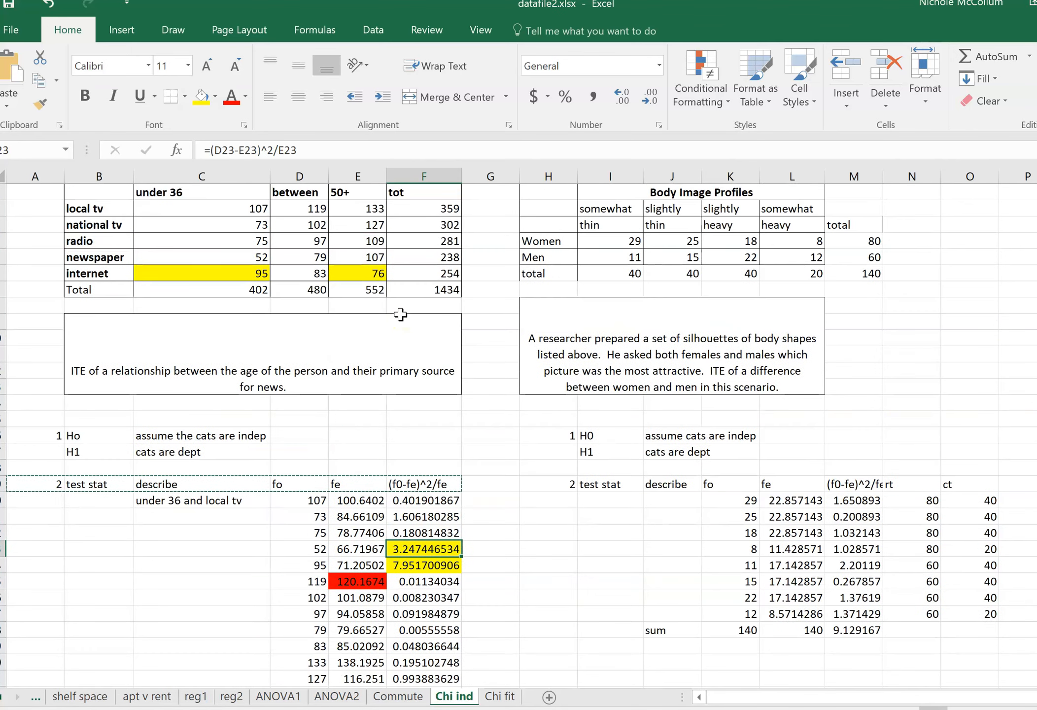
left_click(257, 256)
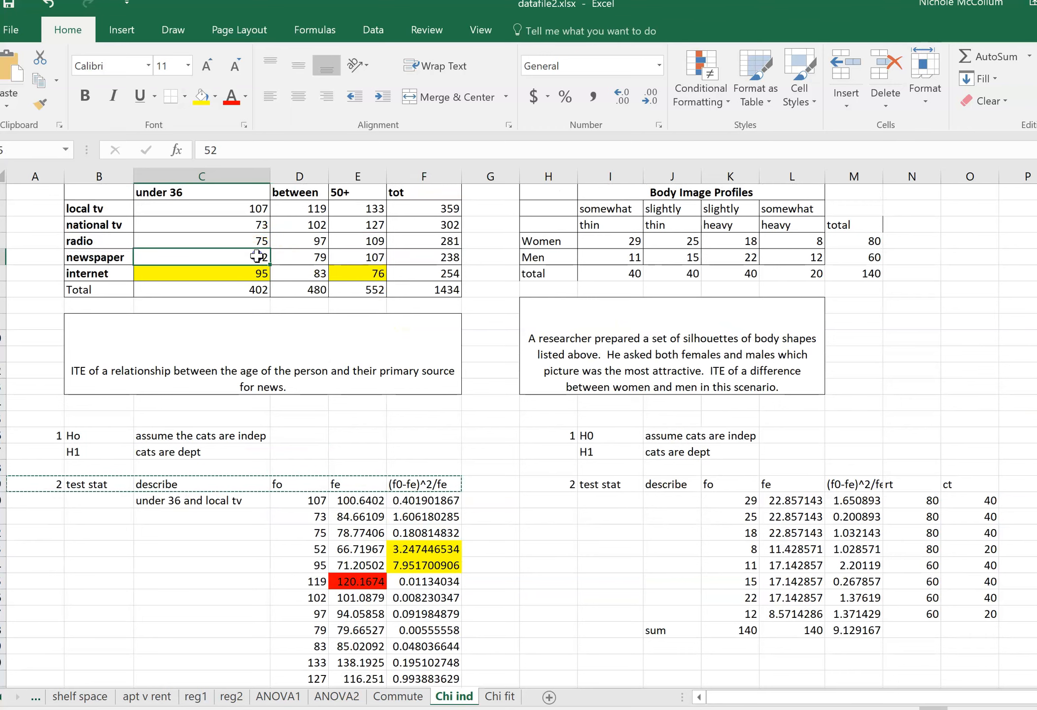
left_click(200, 96)
left_click(225, 223)
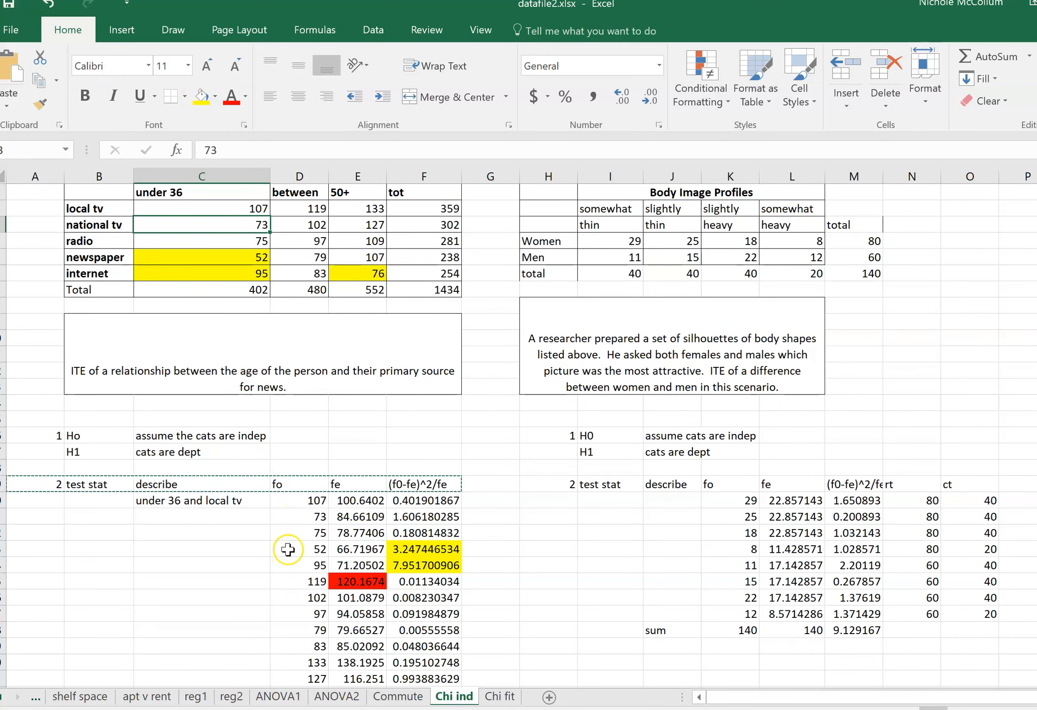
Compare the yellow-highlighted newspaper and internet counts for under 36 with the highlighted internet count for 50+.
scroll(288, 567, "down", 2)
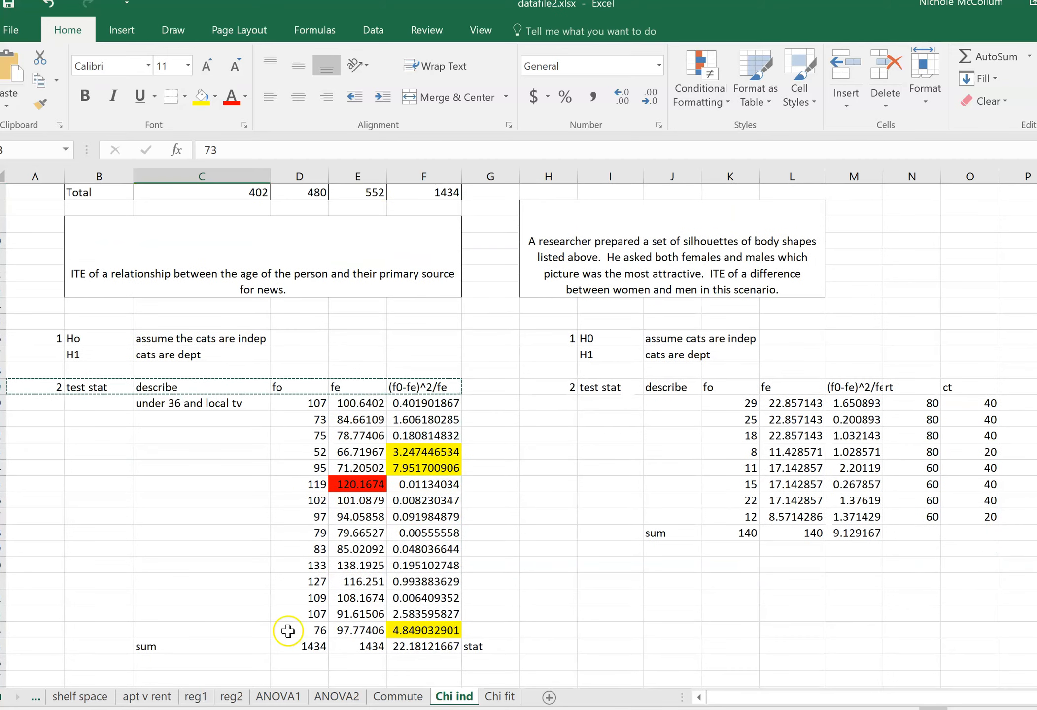
scroll(288, 631, "up", 2)
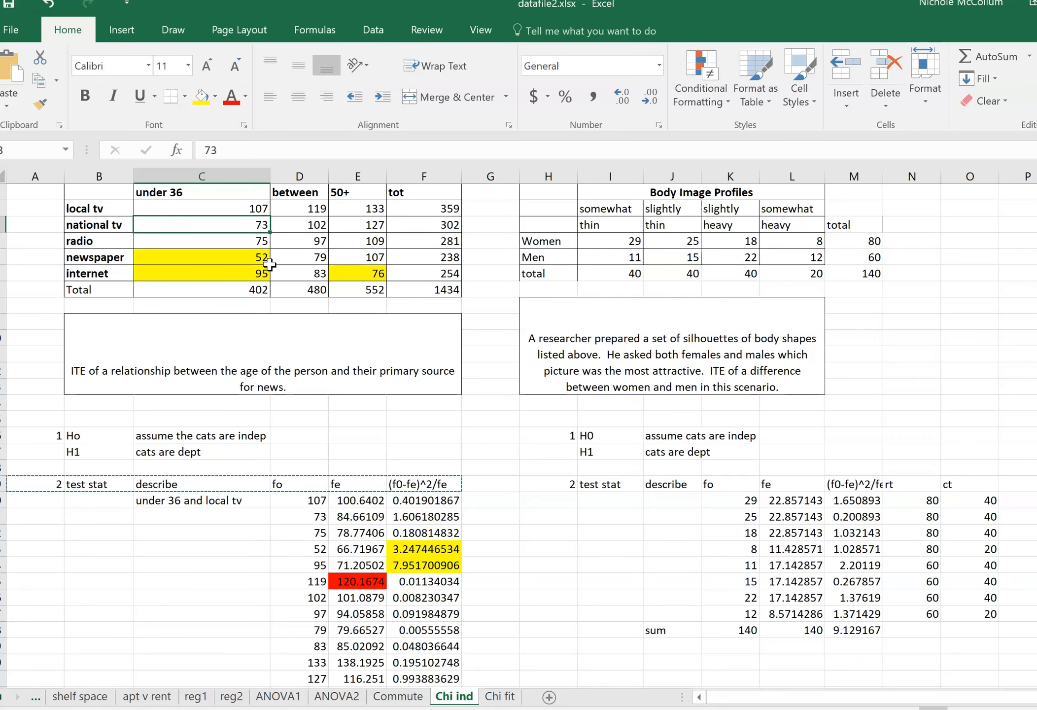
left_click(255, 274)
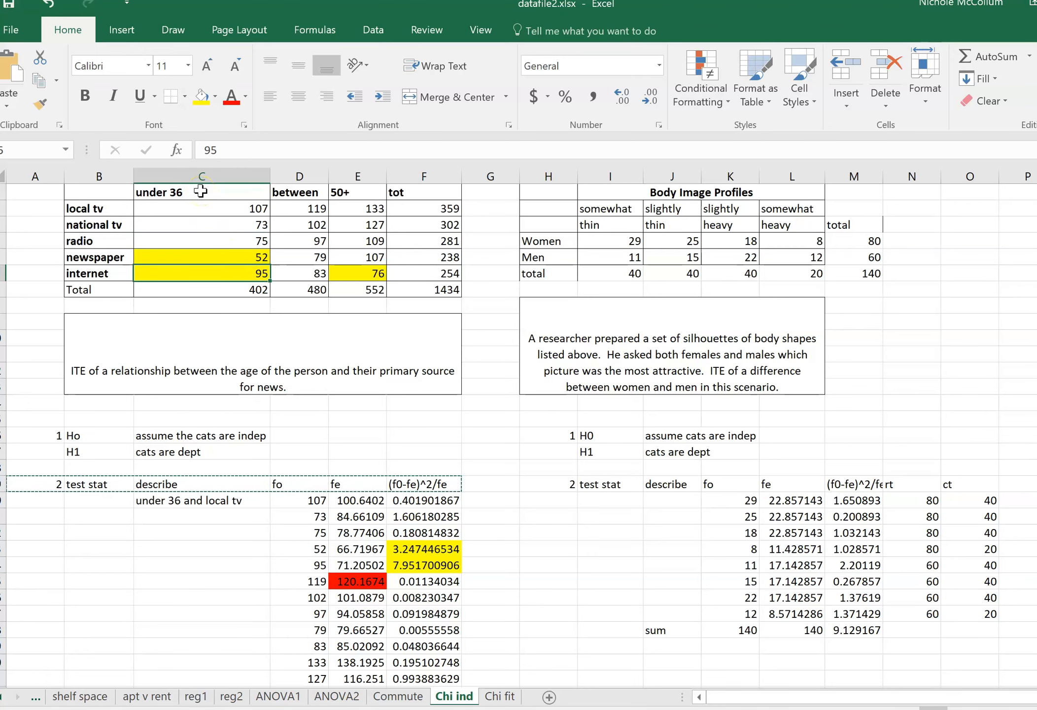
left_click(355, 272)
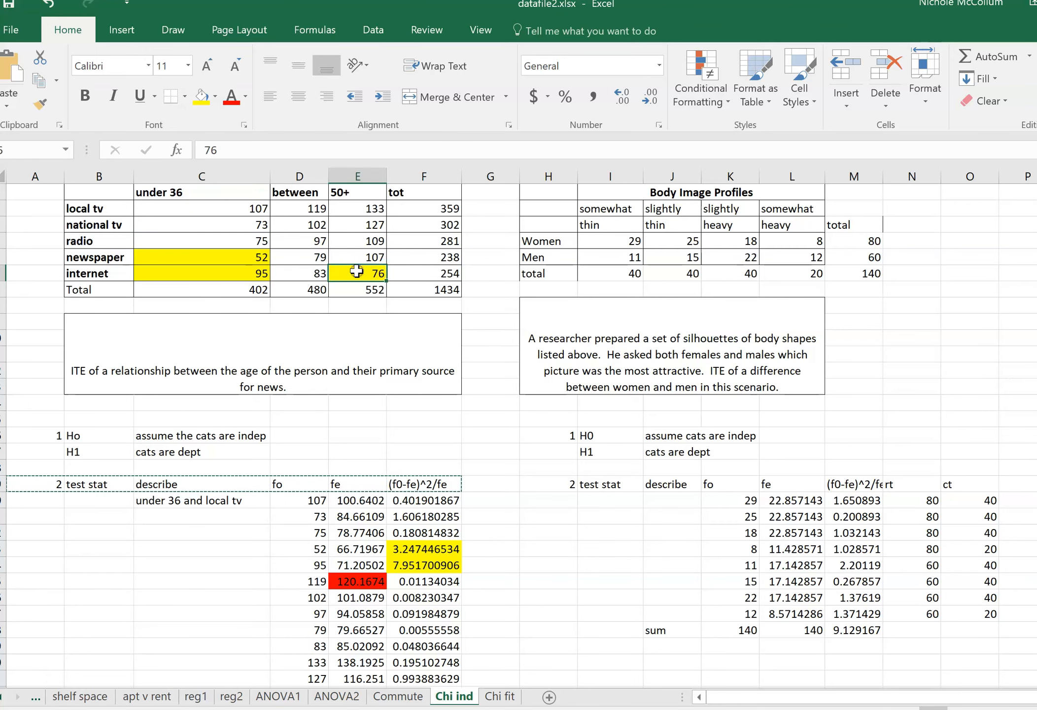
key("Left")
key("Left")
key("Up")
key("Down")
key("Right")
key("Right")
key("Left")
key("Left")
key("Up")
key("Down")
key("Right")
key("Right")
key("Left")
key("Left")
key("Up")
key("Down")
key("Right")
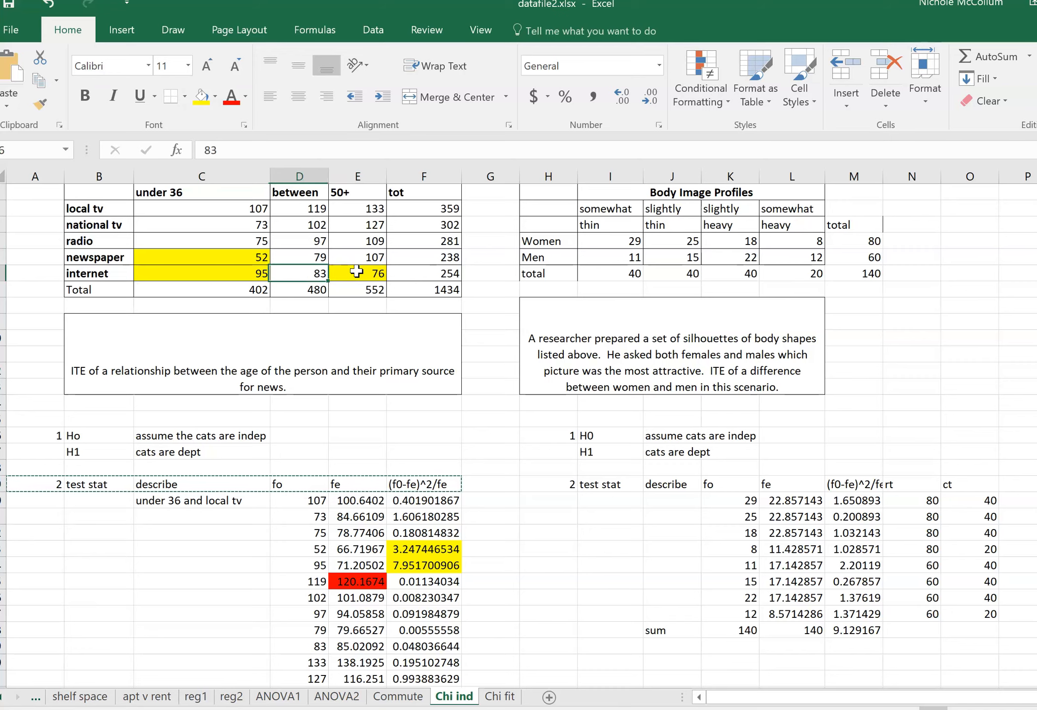
key("Right")
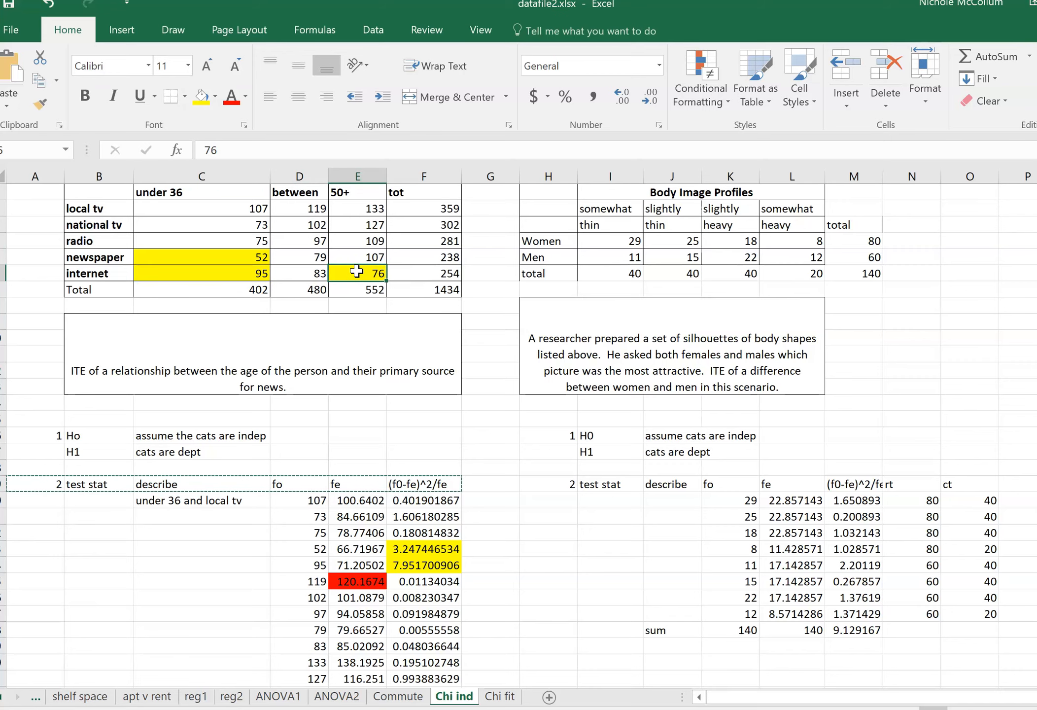
key("Left")
key("Left")
key("Up")
key("Down")
key("Right")
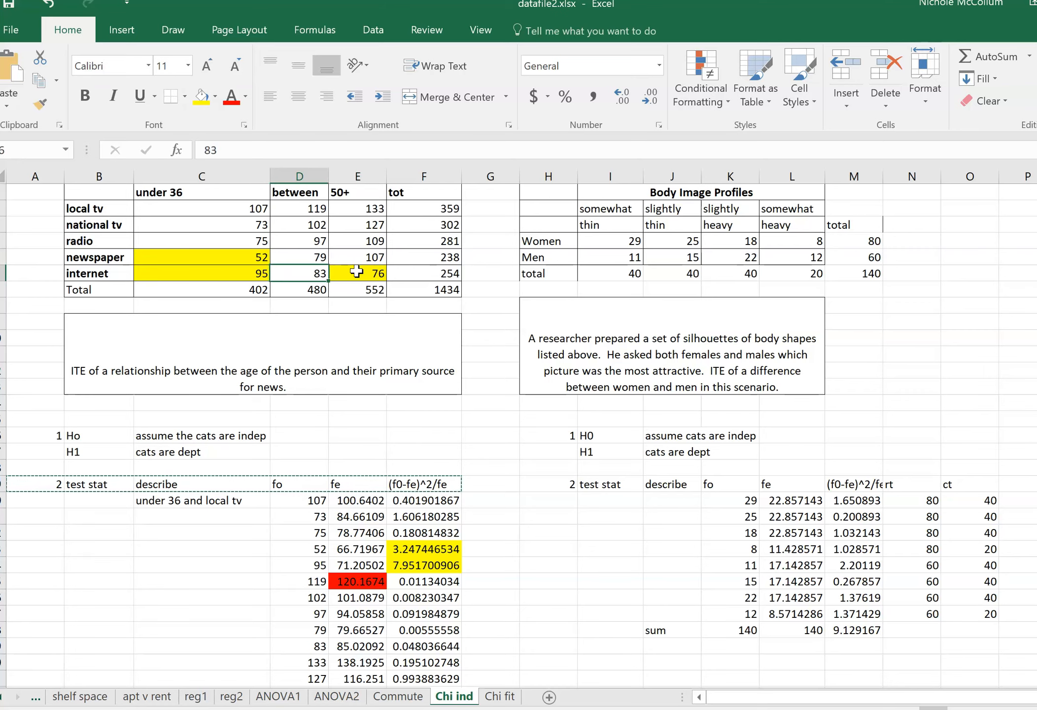
key("Right")
Remove the red fill from the expected frequency in E25.
scroll(365, 400, "down", 3)
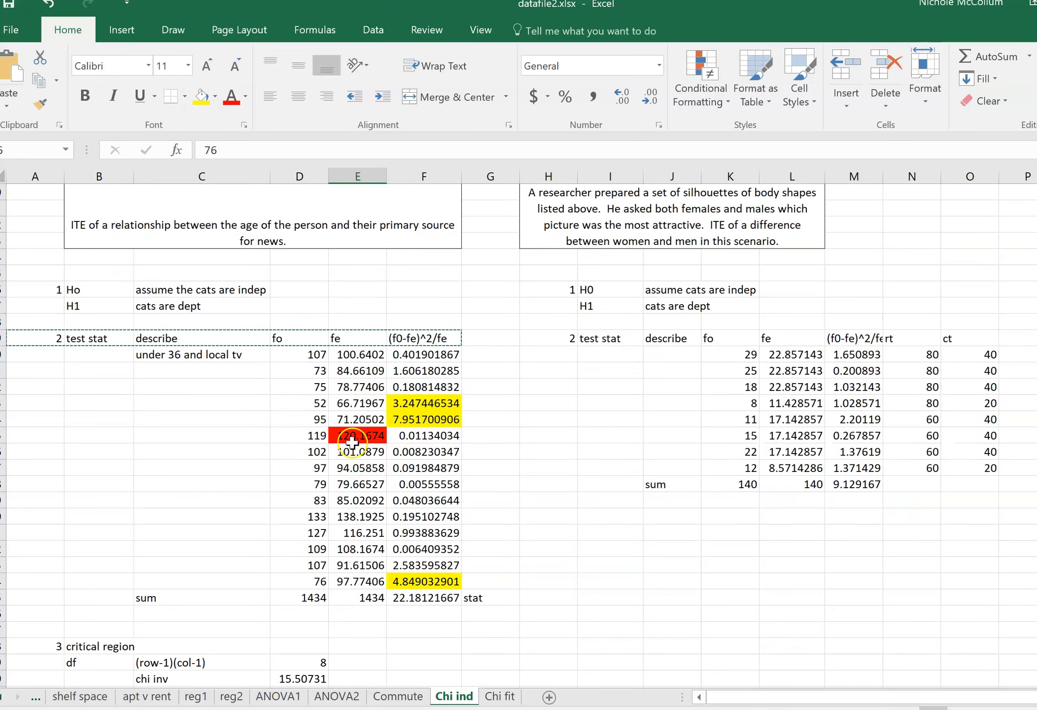
left_click(359, 434)
left_click(216, 95)
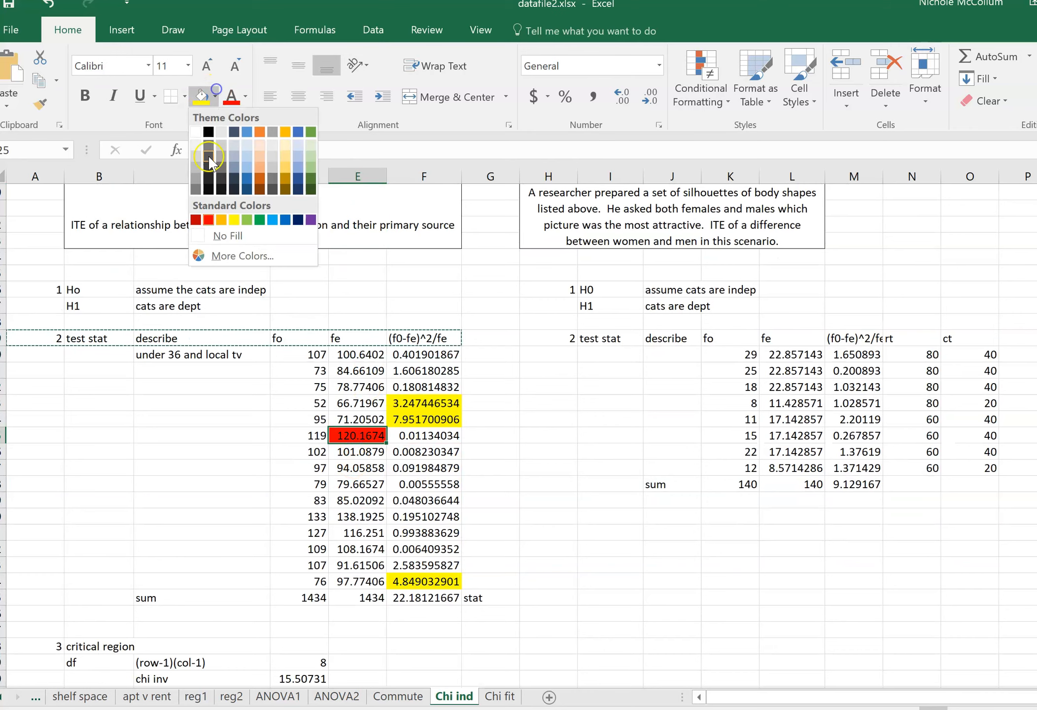
left_click(220, 228)
left_click(358, 419)
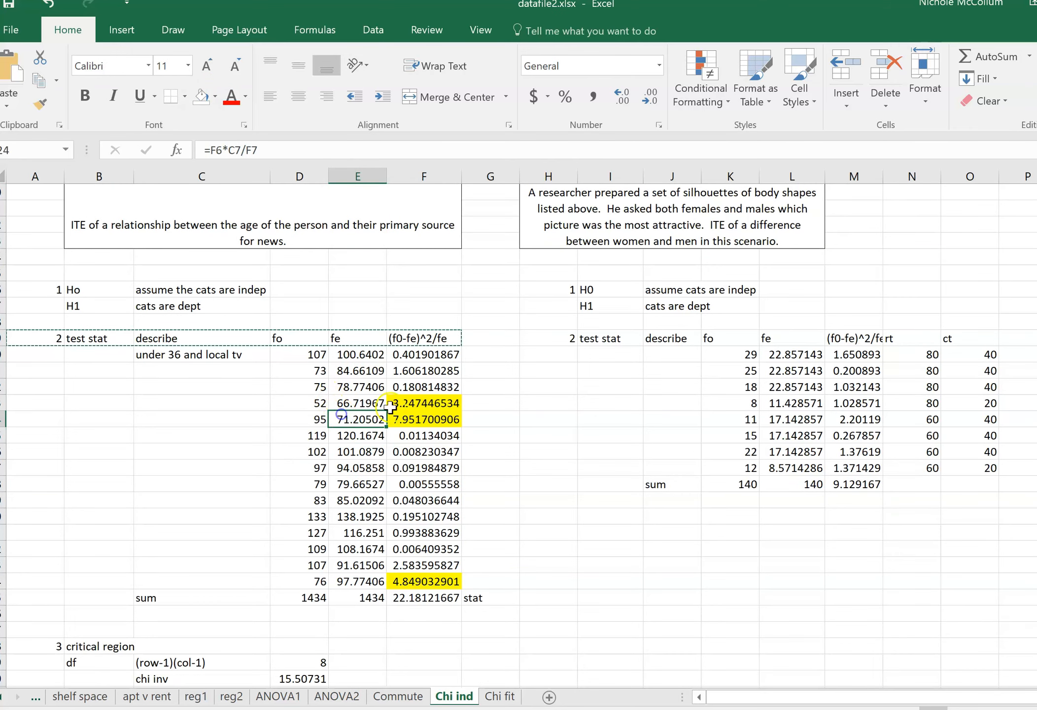
Review the hypotheses of the Body Image Profiles problem and the formulas for its row and column totals.
scroll(600, 420, "down", 2)
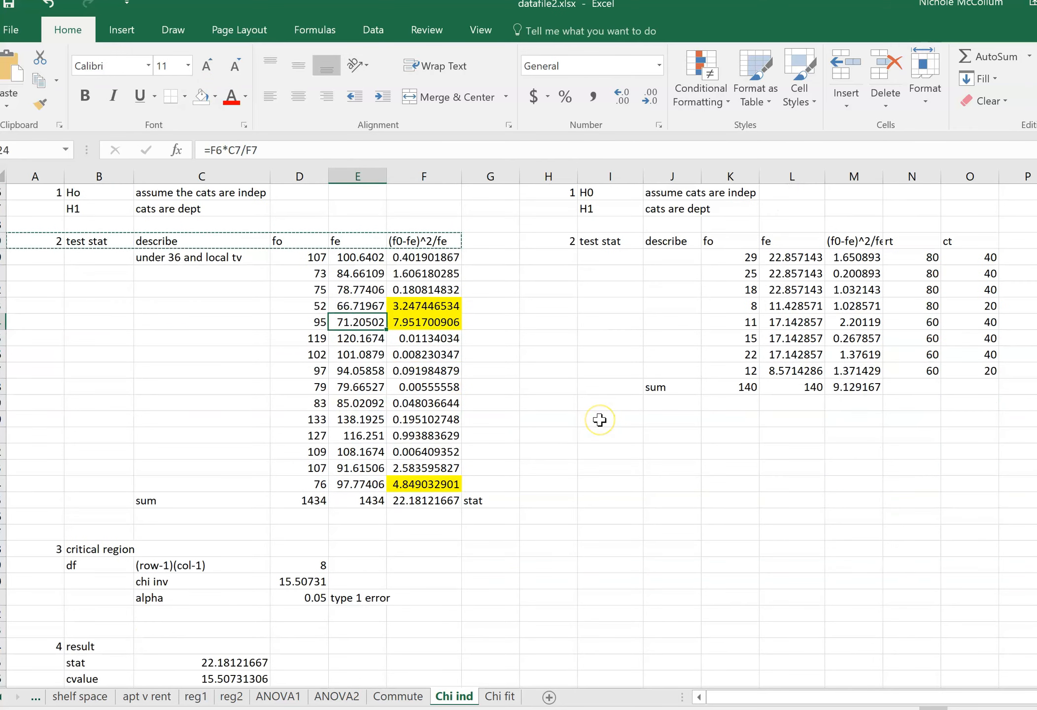
scroll(599, 419, "down", 1)
scroll(600, 419, "up", 4)
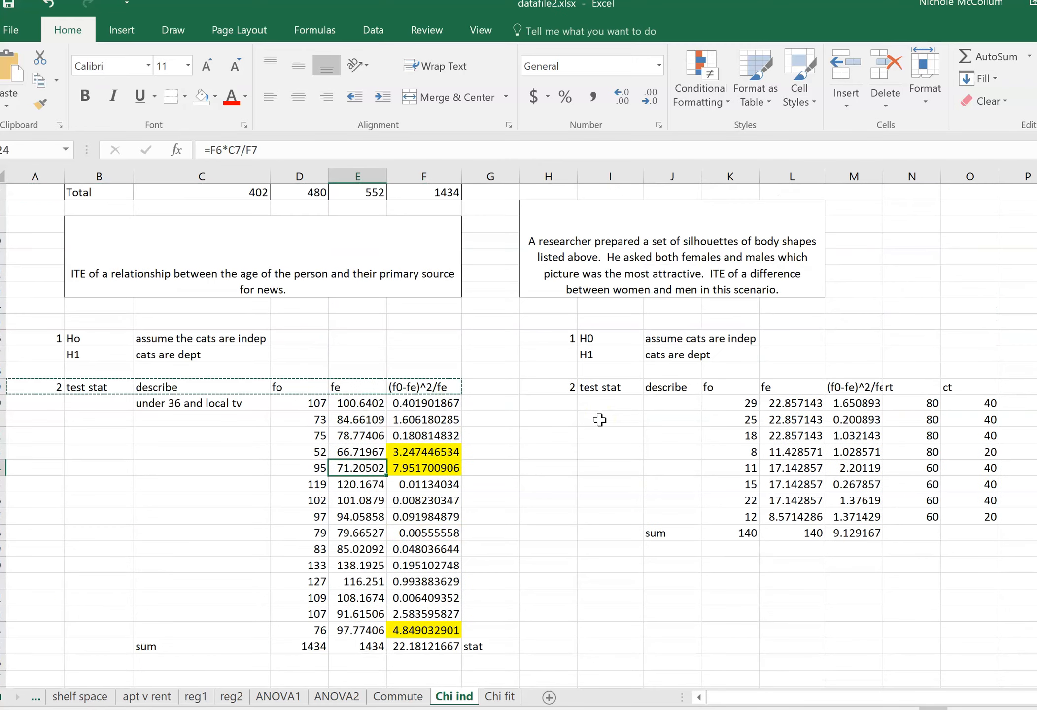
left_click(593, 337)
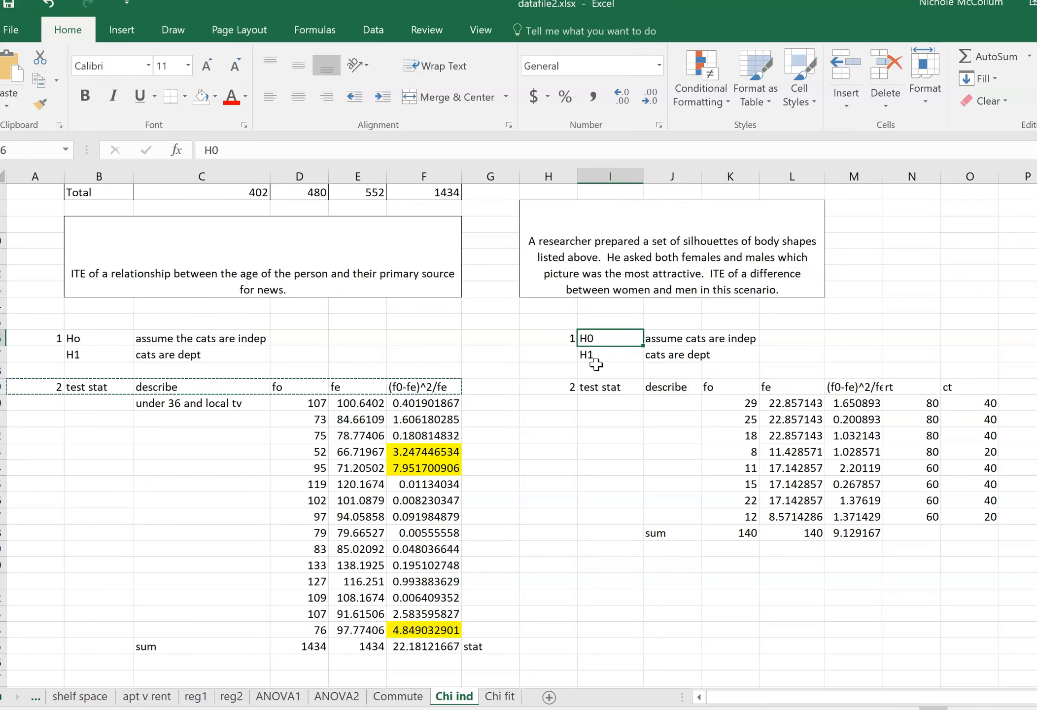
scroll(595, 364, "up", 2)
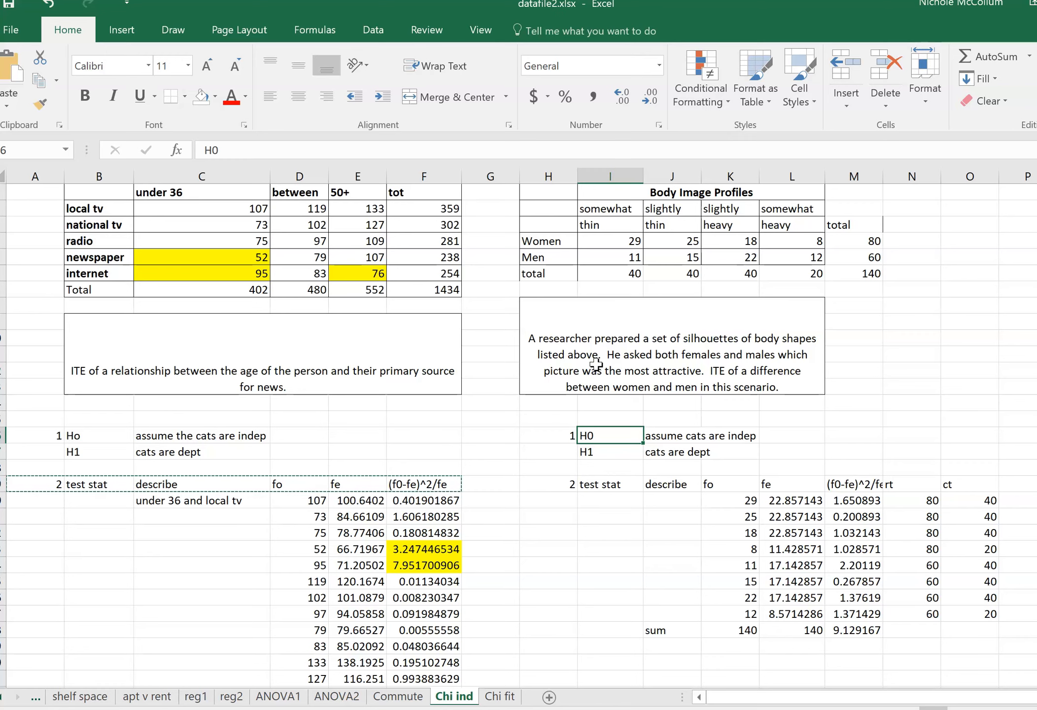
left_click(616, 273)
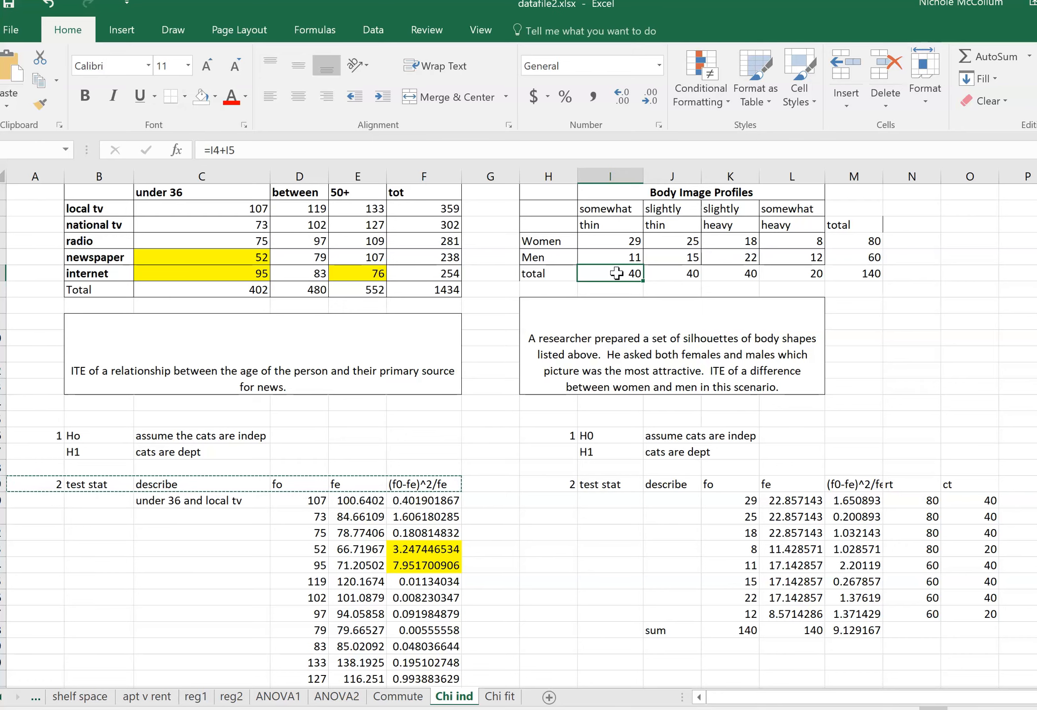
key("Right")
key("Right")
key("Right")
key("Right")
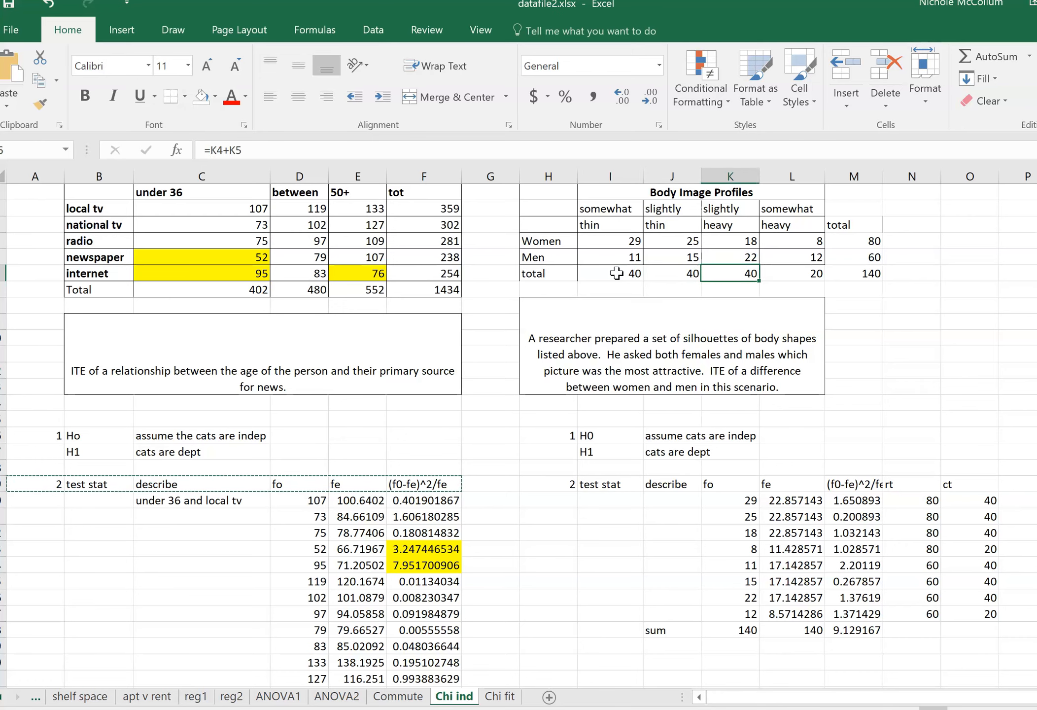
key("Up")
key("Up")
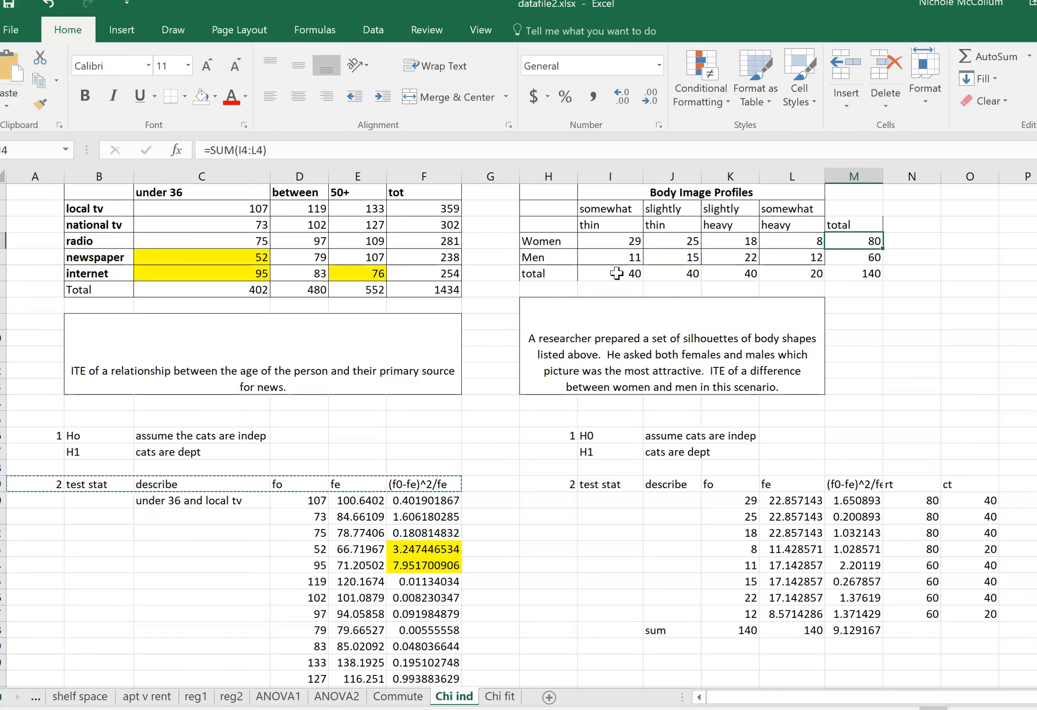
Trace the women and men counts in the Body Image Profiles table through to their row, column and grand totals.
key("Down")
key("Down")
key("Left")
key("Left")
key("Left")
key("Up")
key("Up")
key("Up")
key("Left")
key("Left")
key("Down")
key("Right")
key("Right")
key("Right")
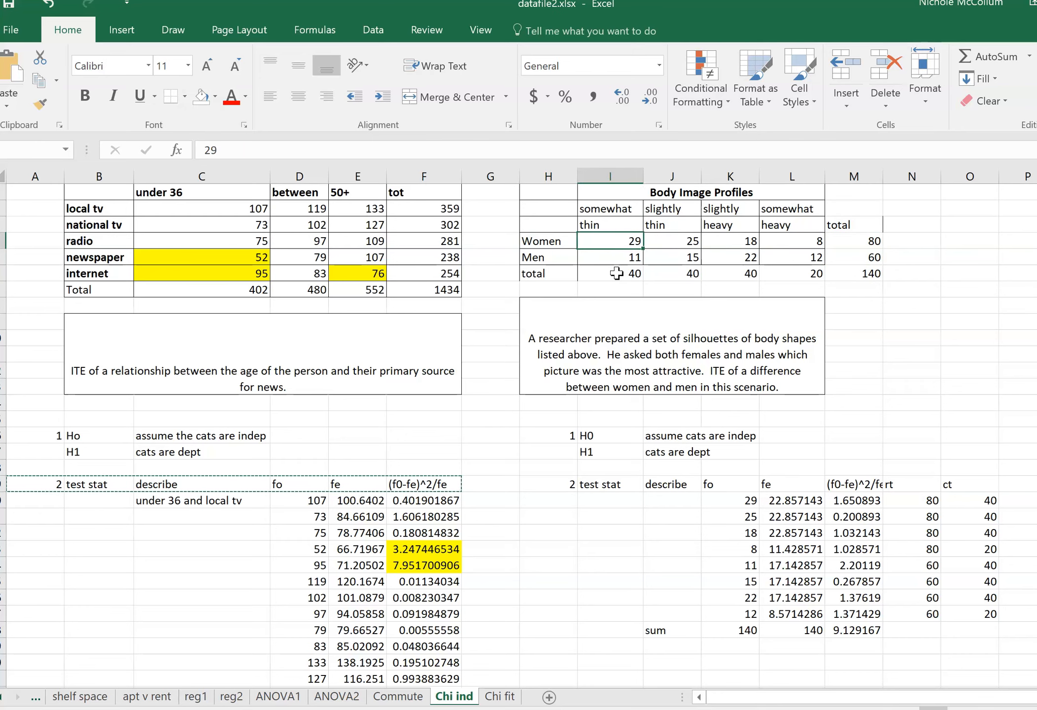
key("Right")
key("Right")
key("Down")
key("Down")
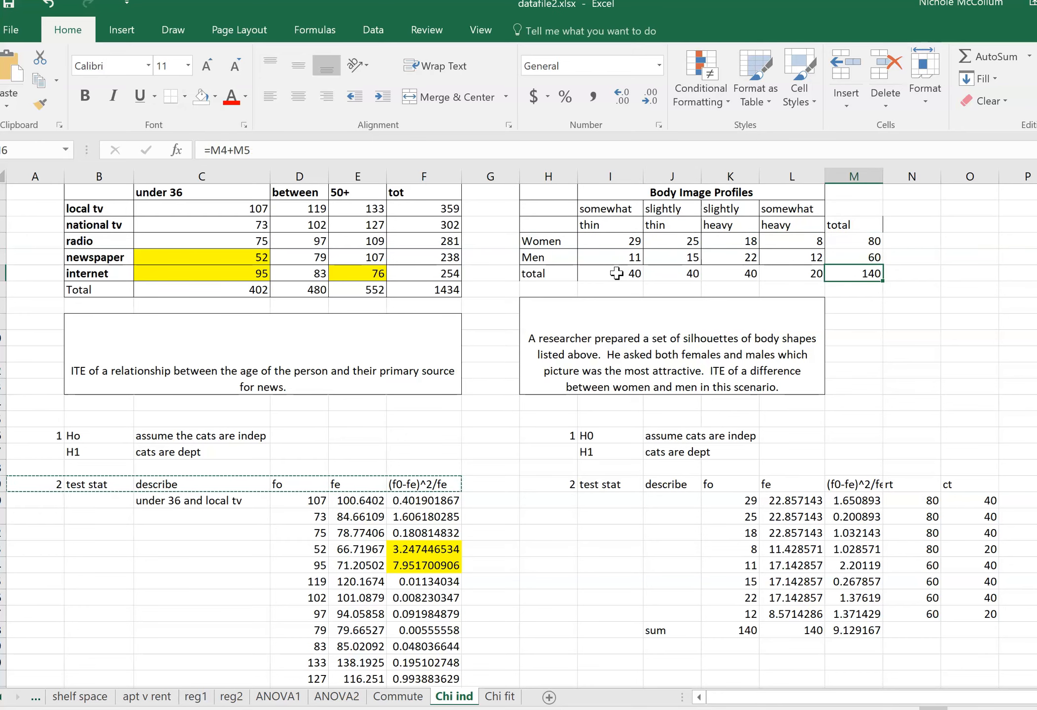
key("Left")
key("Left")
key("Left")
key("Left")
key("Right")
key("Right")
key("Right")
key("Right")
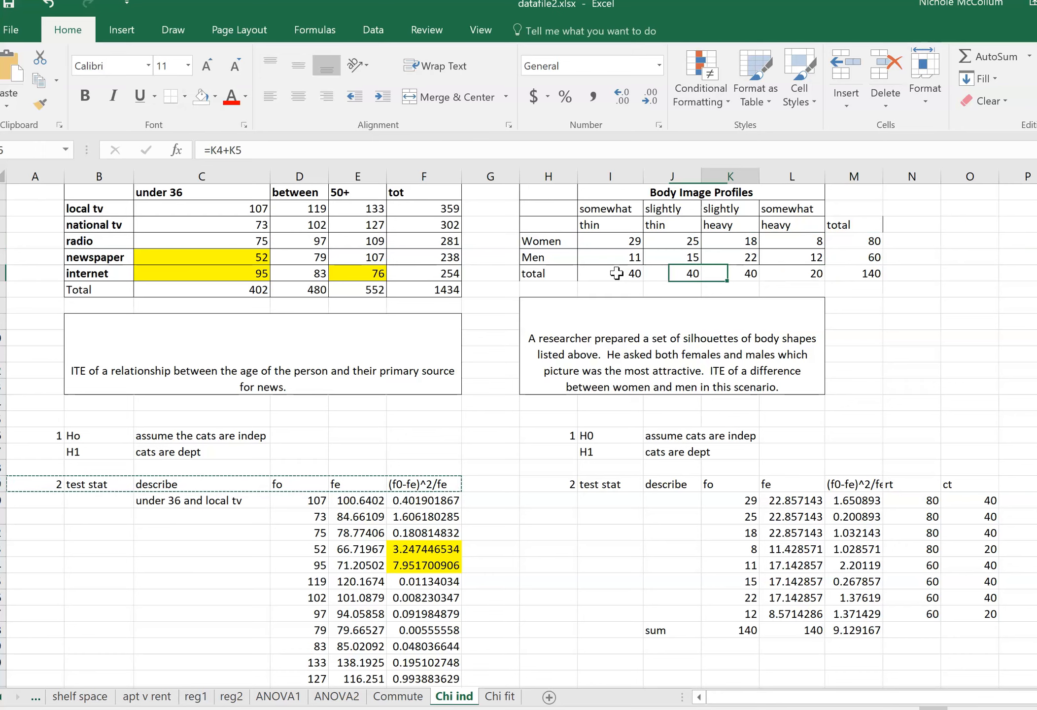
key("Up")
key("Up")
key("Up")
key("Down")
Check the observed frequencies in the fo column from K20 downward against the Body Image Profiles counts.
key("Down")
key("Down")
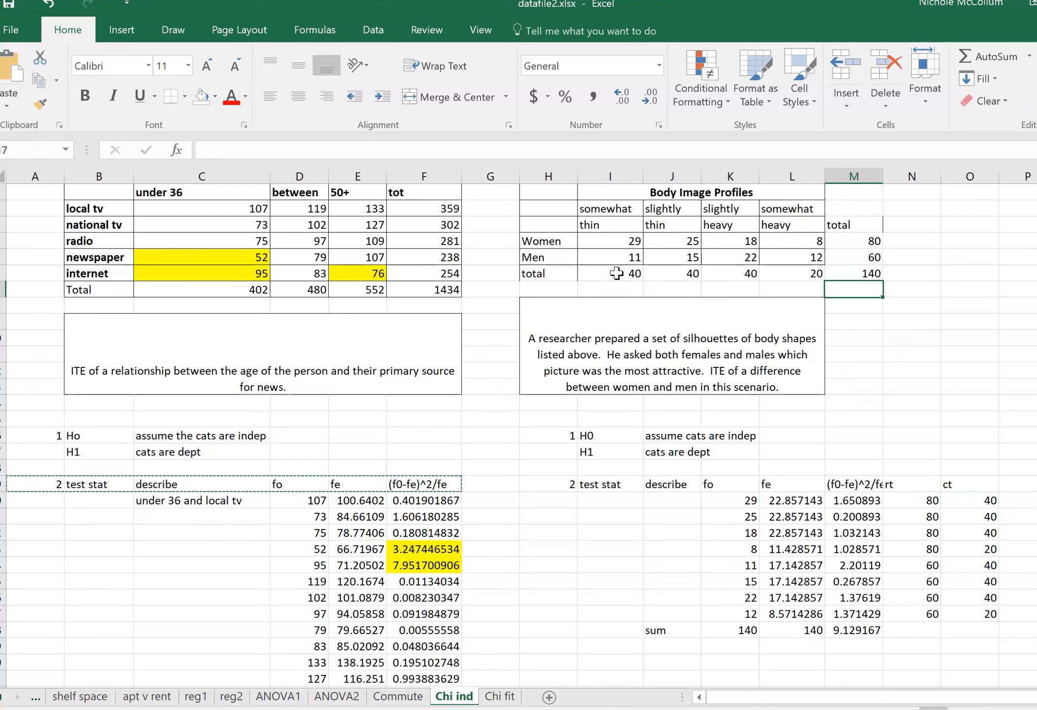
key("Left")
key("Left")
key("Left")
key("Left")
key("Down")
key("Down")
key("Down")
key("Down")
key("Down")
key("Down")
key("Down")
key("Down")
key("Right")
key("Right")
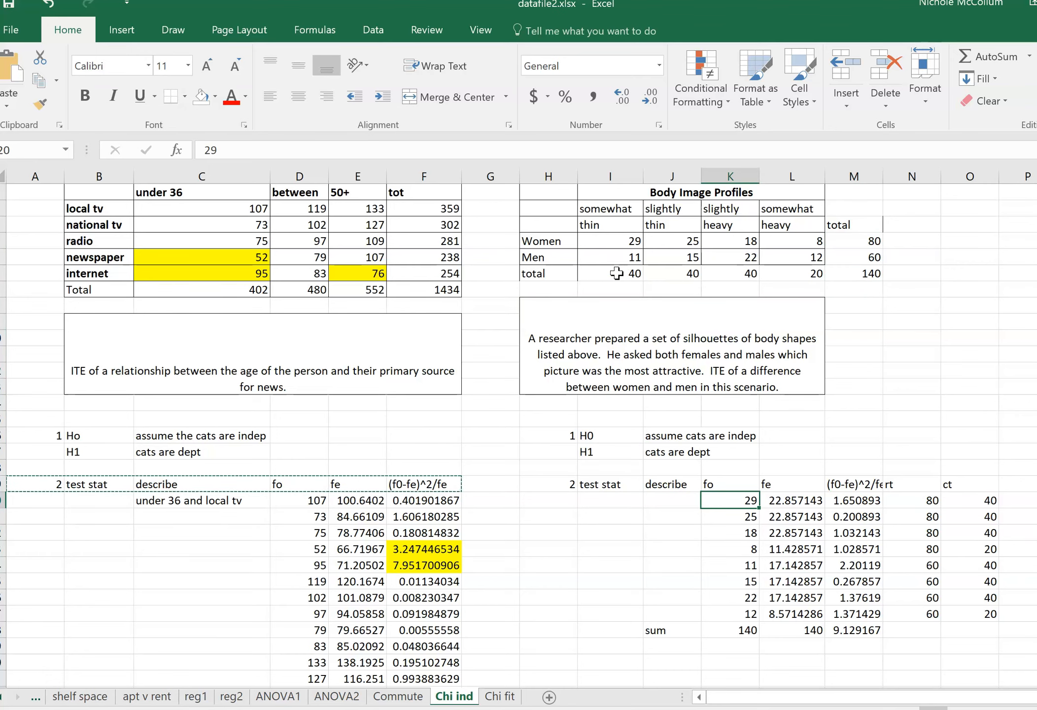
key("Down")
key("Down")
key("Down")
key("Down")
key("Up")
key("Up")
key("Up")
key("Up")
Examine the expected frequency formulas in L20 through L27 together with the rt and ct totals in columns N and O.
key("Right")
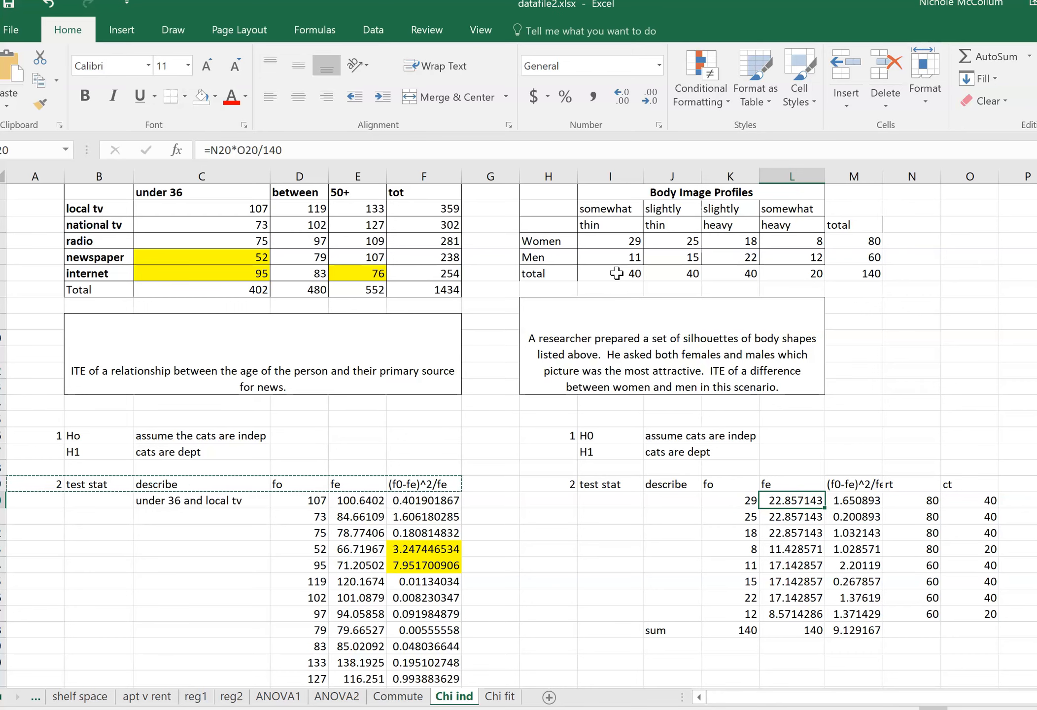
key("Right")
key("Right")
key("Up")
key("Right")
key("Down")
key("Left")
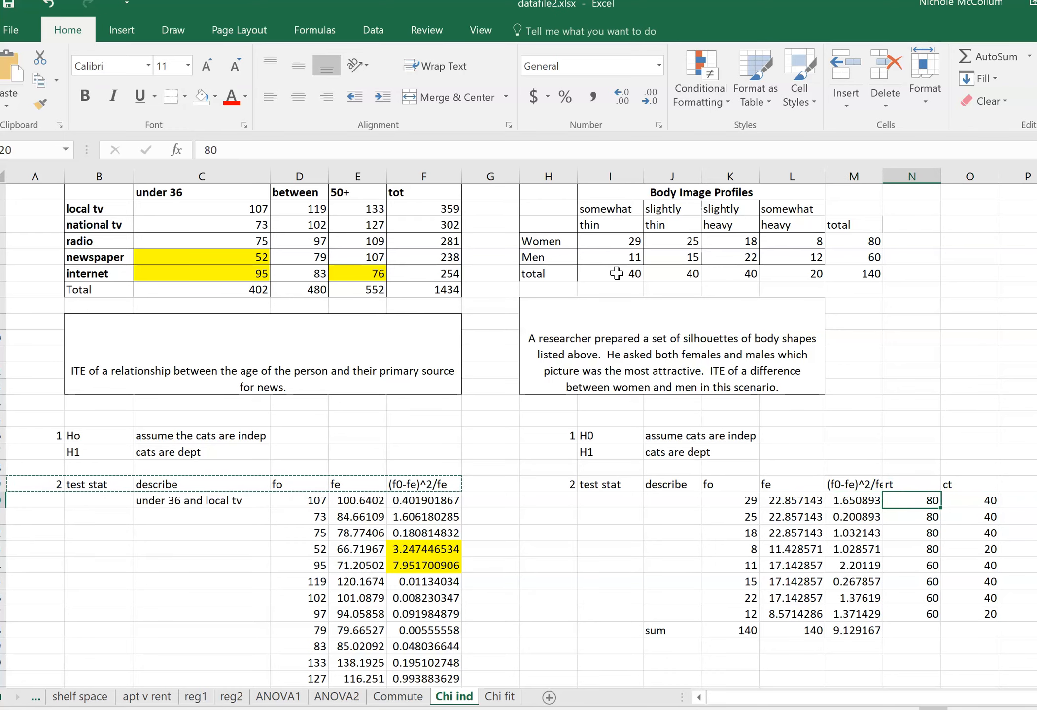
key("Down")
key("Down")
key("Down")
key("Down")
key("Down")
key("Left")
key("Left")
key("Up")
key("Up")
key("Up")
key("Up")
key("Up")
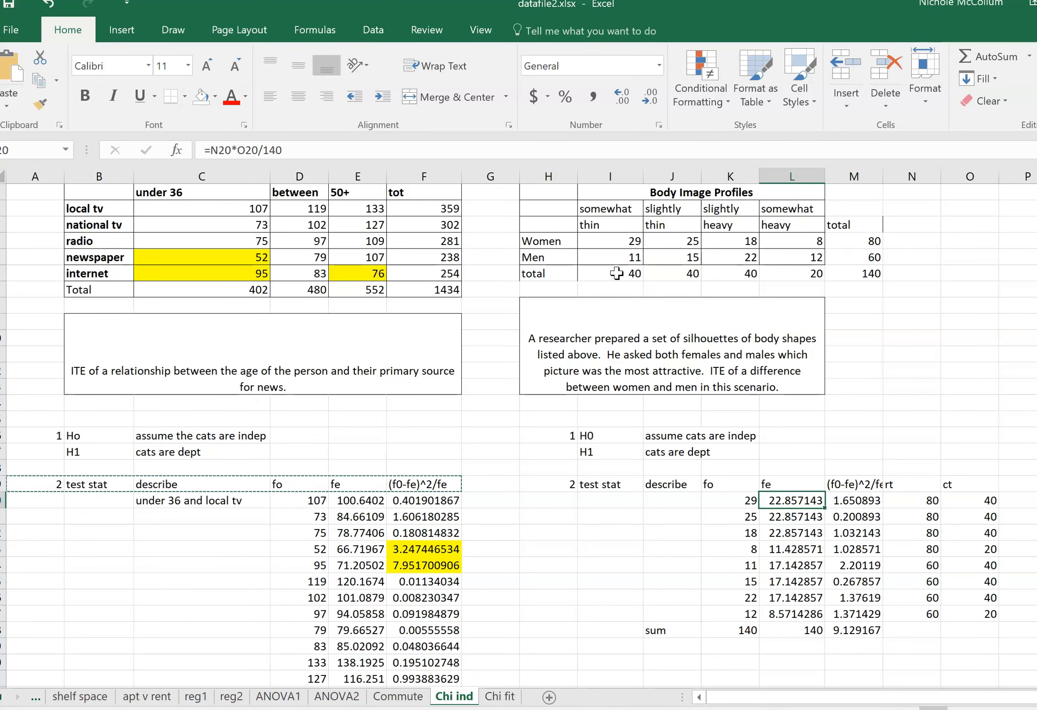
key("Down")
key("Down")
key("Down")
key("Down")
key("Down")
key("Down")
key("Down")
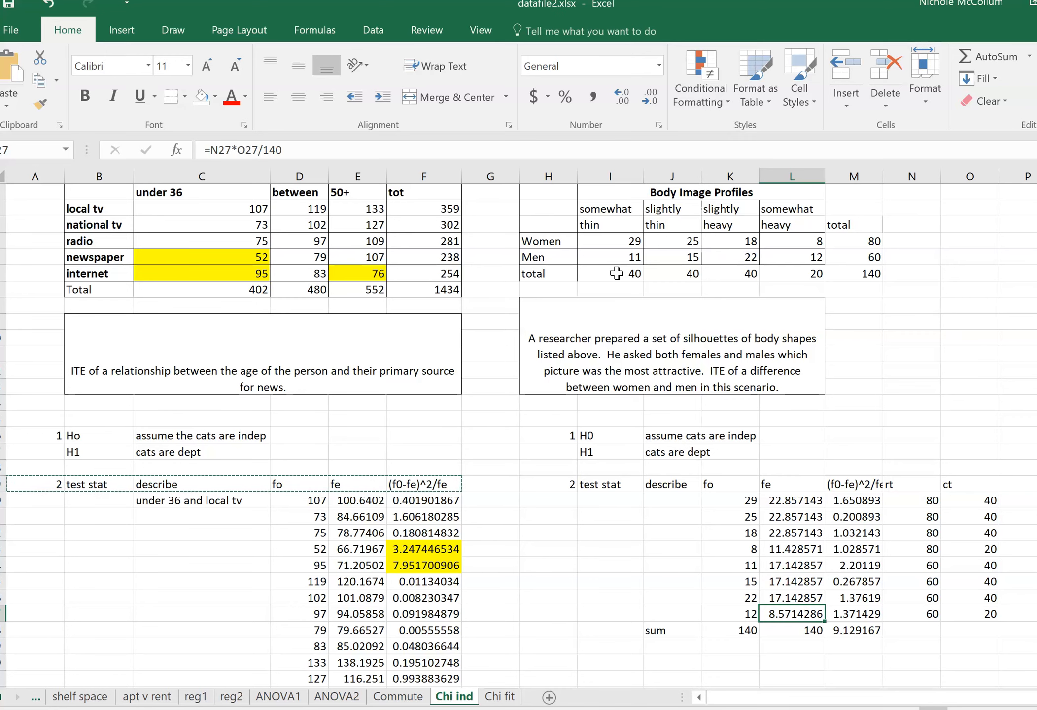
key("Up")
key("Up")
key("Up")
key("Up")
key("Up")
key("Up")
key("Up")
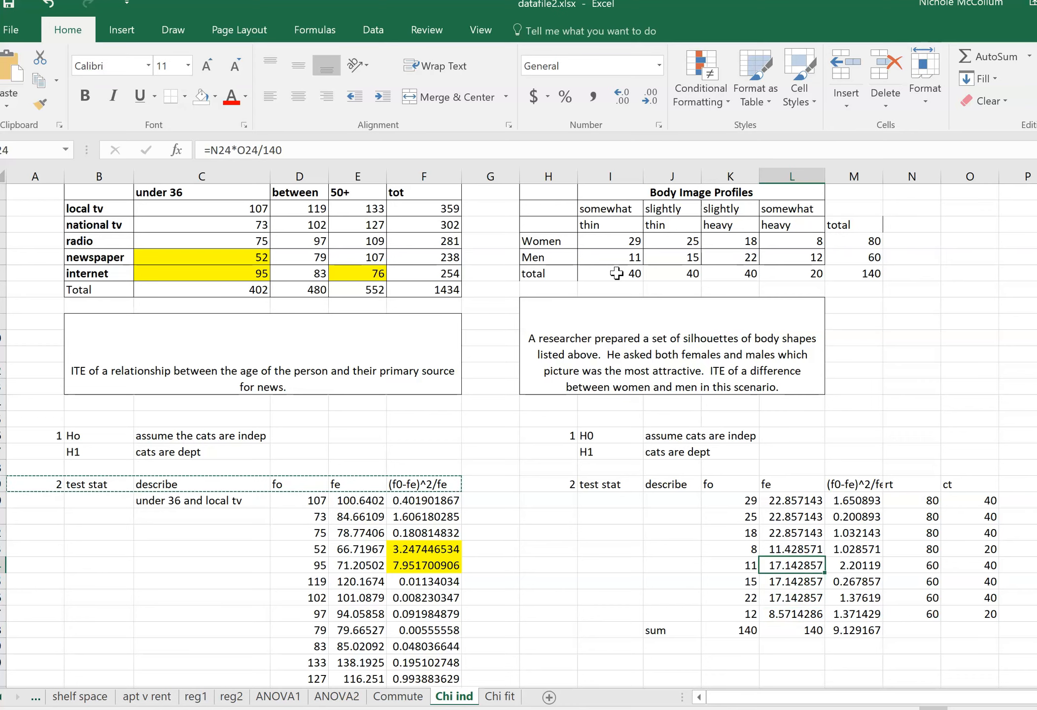
Label the sum of the contributions in M28 with "stat" in N28.
key("Right")
key("Down")
key("Down")
key("Down")
key("Down")
key("Down")
key("Down")
key("Down")
key("Down")
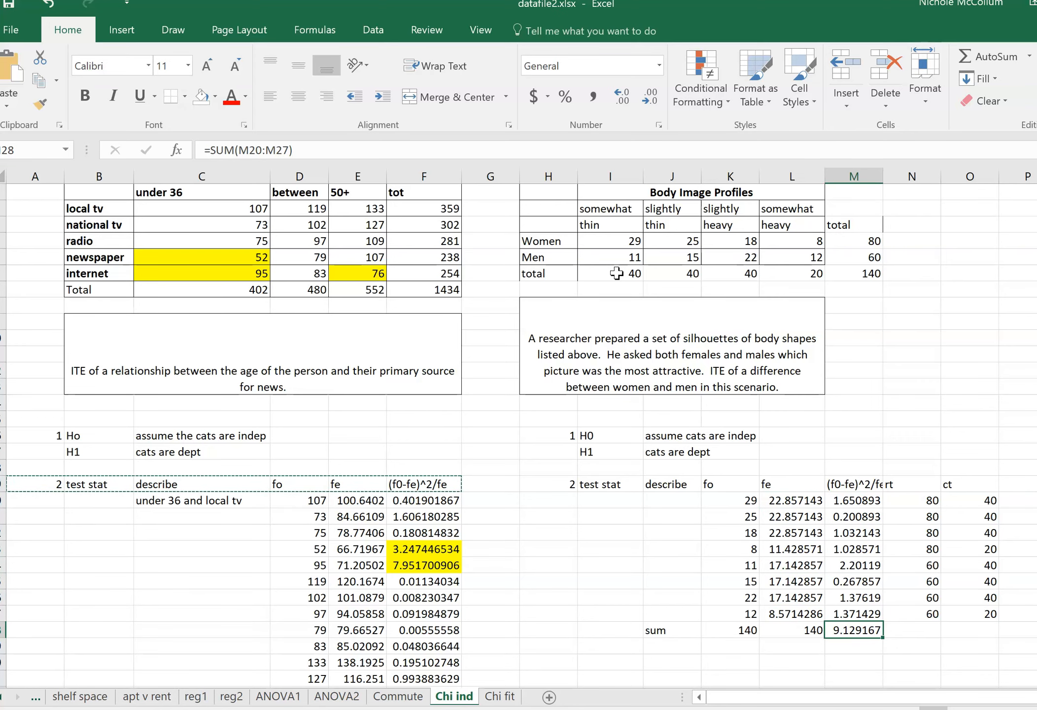
key("Right")
type("stat")
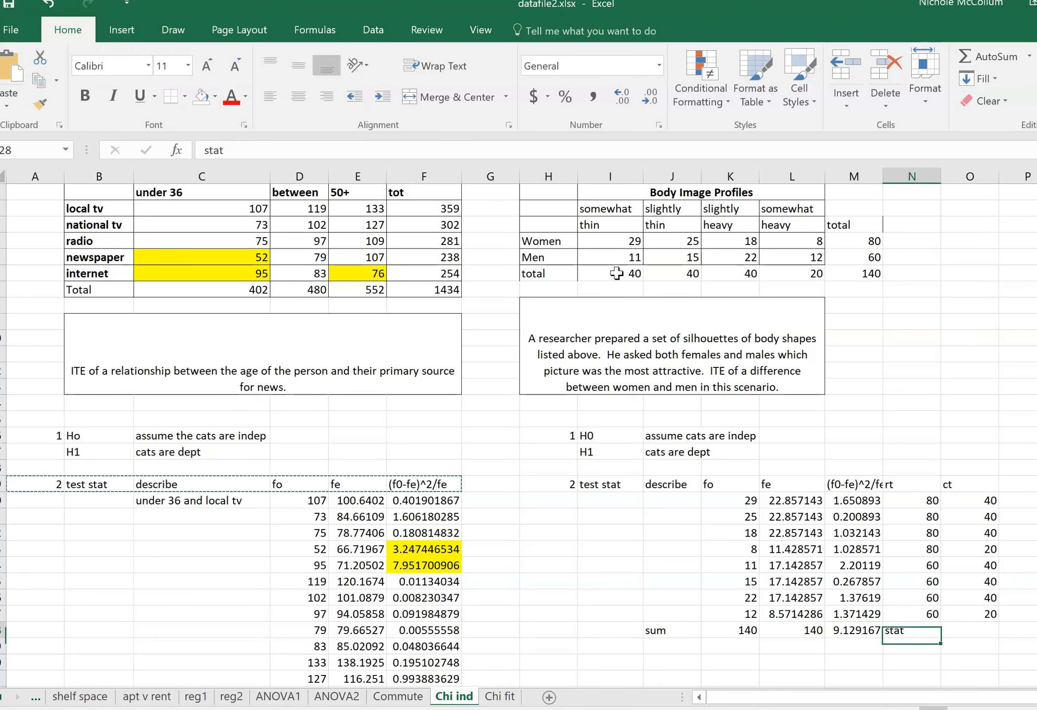
Fill the contribution in M24, for men preferring somewhat thin, with yellow.
key("Left")
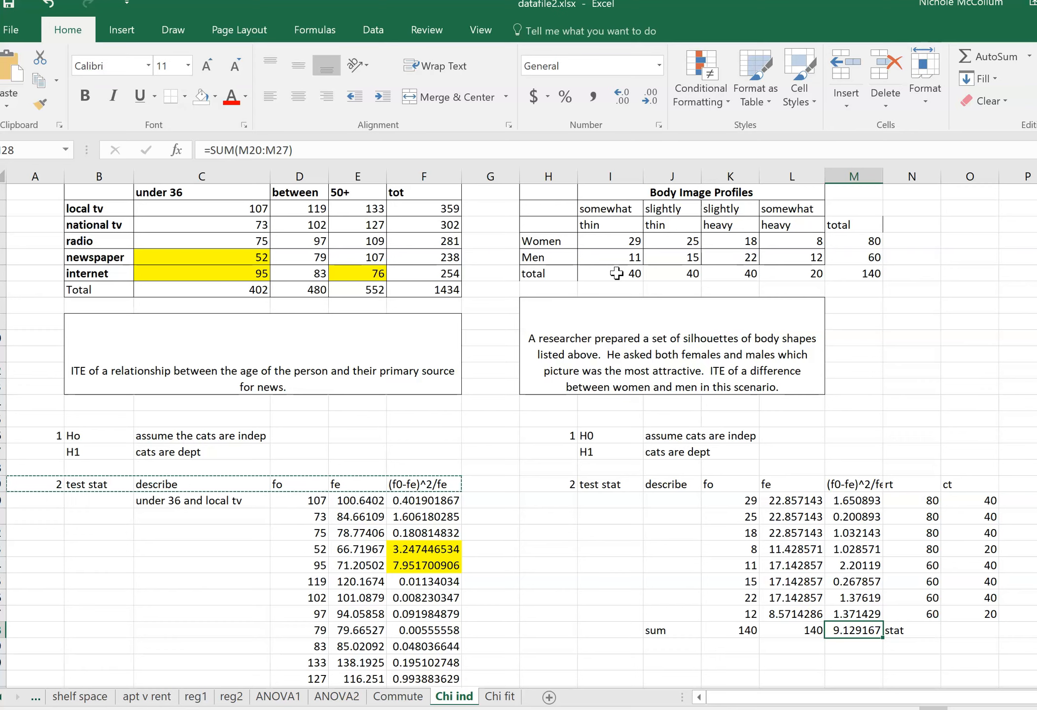
key("Up")
key("Up")
key("Up")
key("Up")
key("Up")
key("Up")
key("Down")
key("Down")
key("Down")
key("Down")
key("Down")
key("Down")
key("Up")
key("Up")
key("Up")
key("Up")
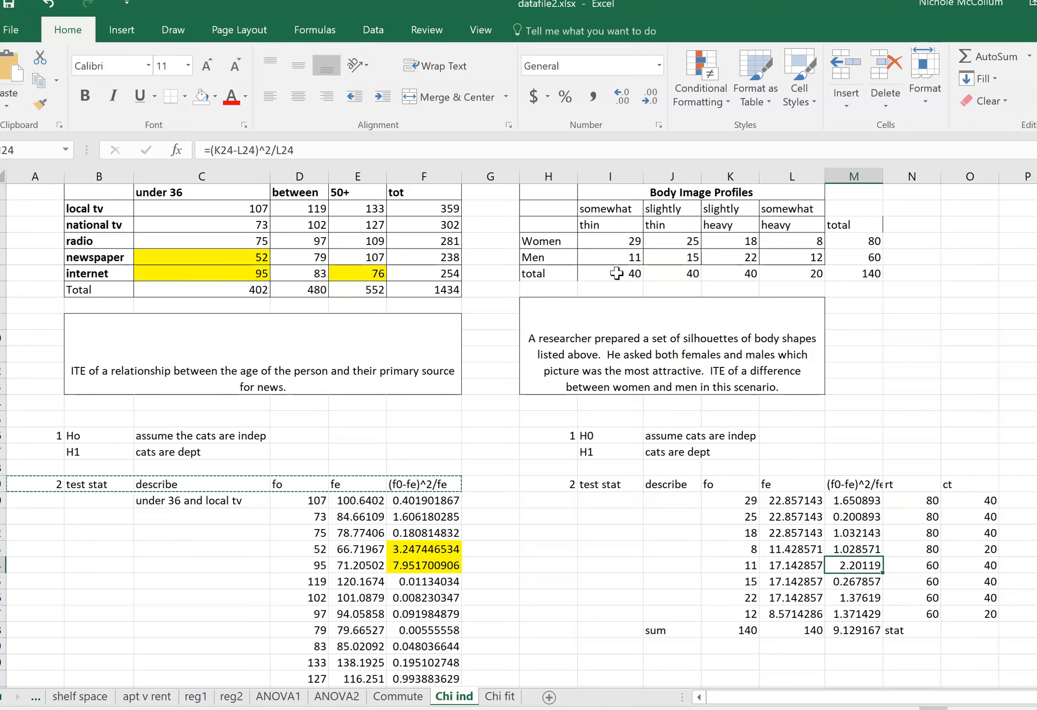
left_click(215, 97)
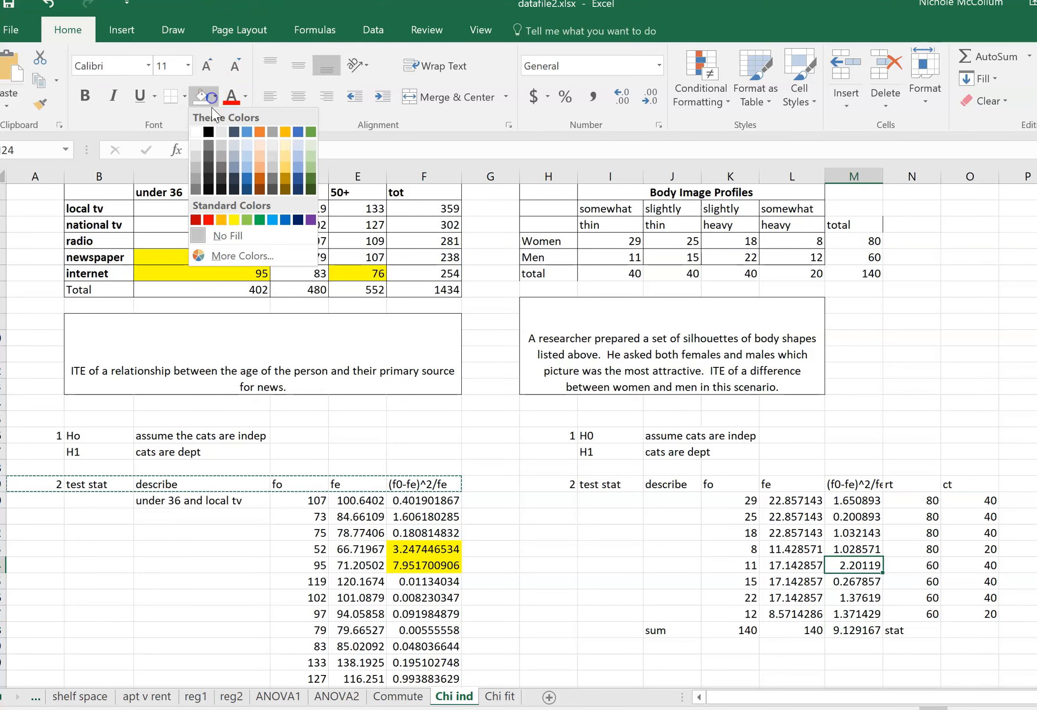
left_click(234, 219)
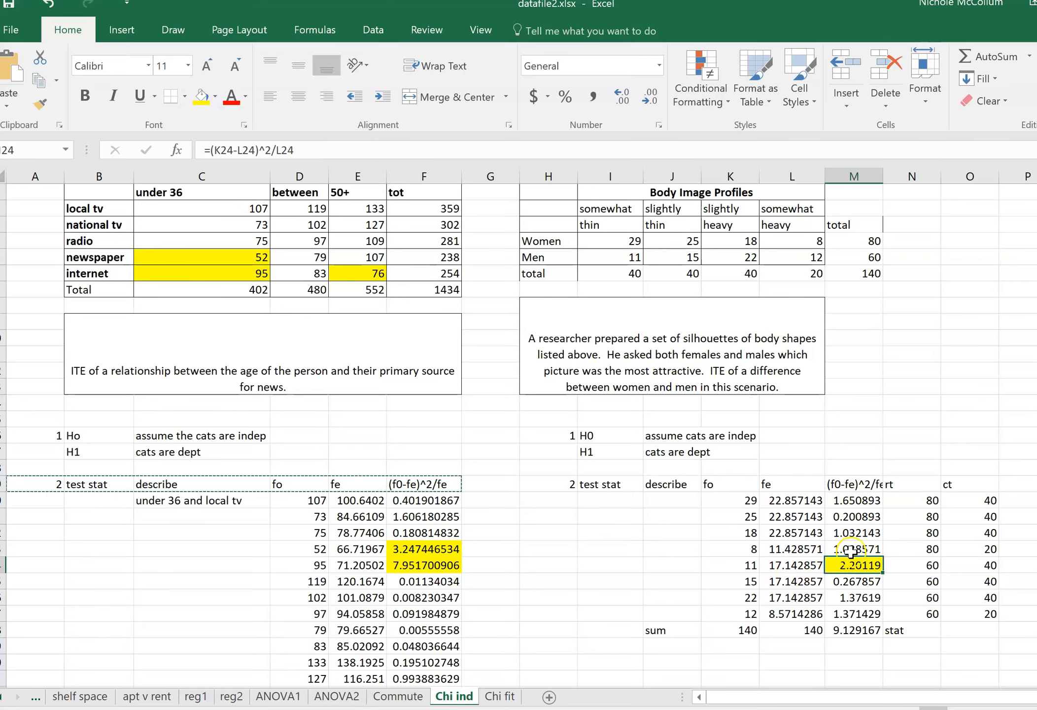
Highlight the men's somewhat thin count in the Body Image Profiles table in yellow to match its contribution.
left_click(861, 633)
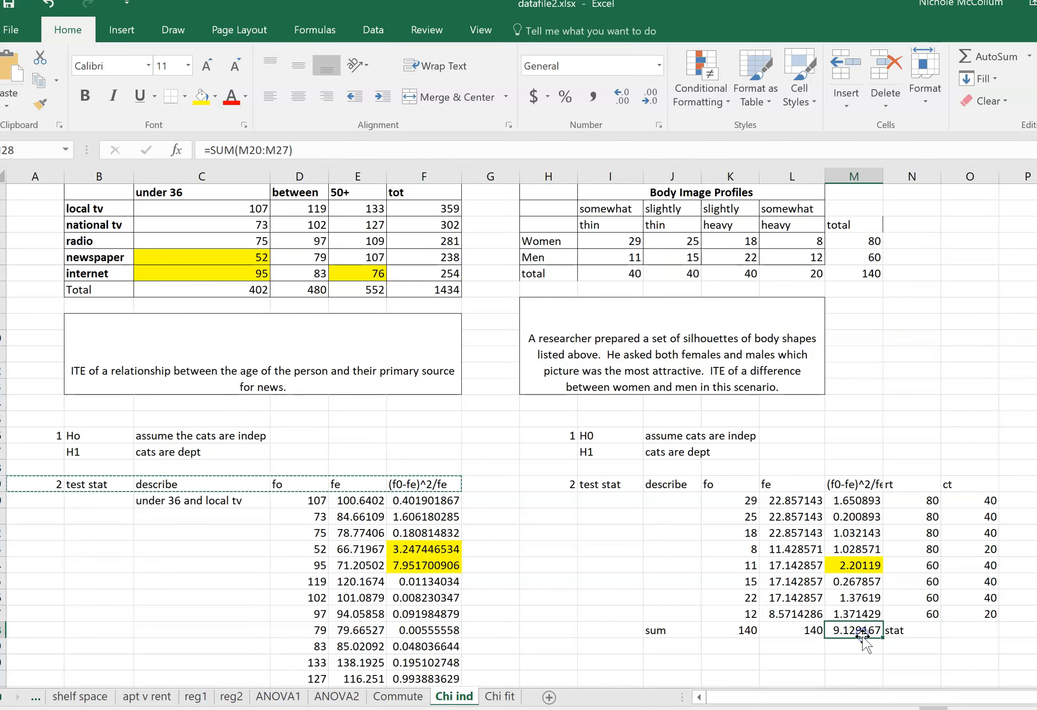
key("Up")
key("Up")
key("Up")
key("Up")
key("Left")
key("Left")
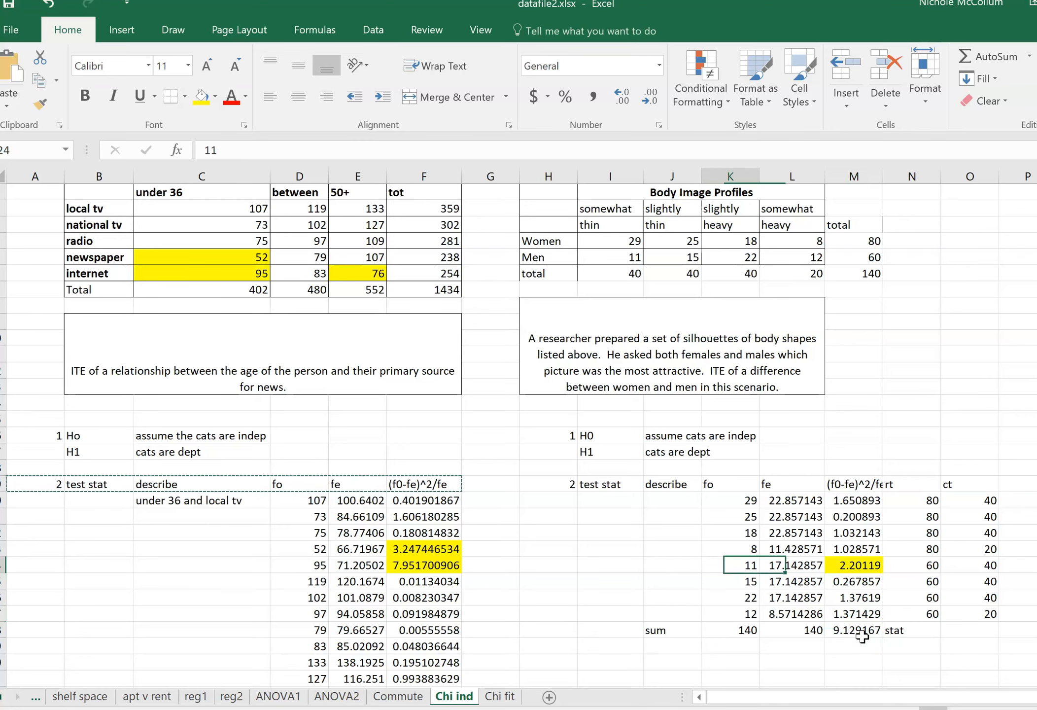
left_click(620, 260)
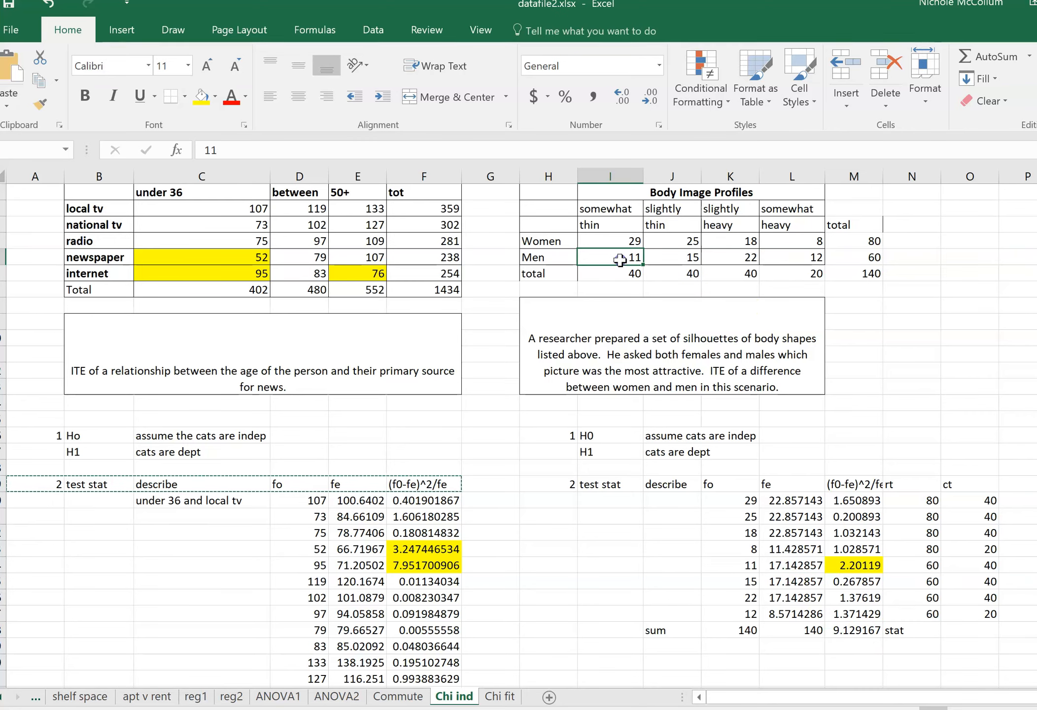
left_click(201, 97)
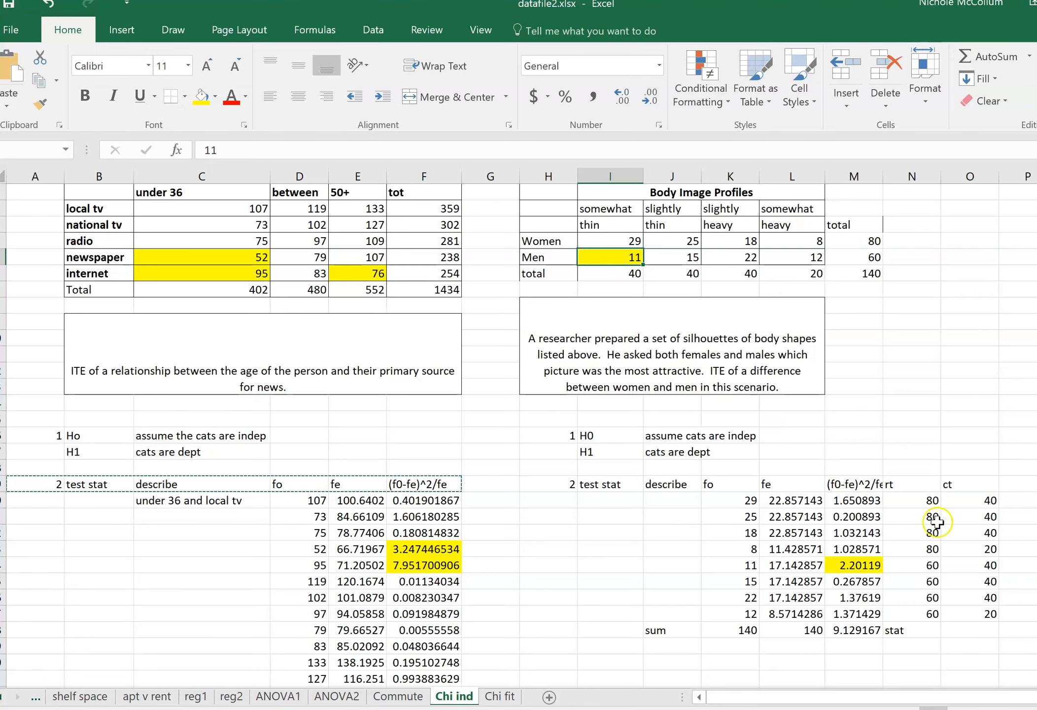
Highlight the contribution in M20 and the women's somewhat thin count in the Body Image Profiles table in yellow.
left_click(848, 503)
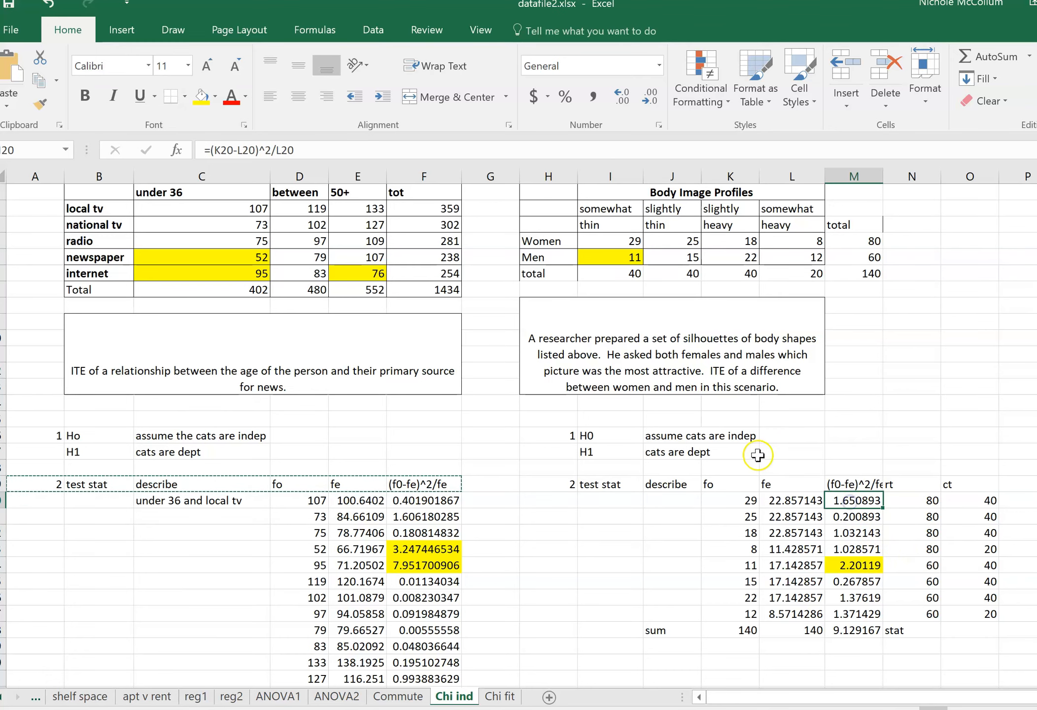
left_click(201, 96)
left_click(595, 238)
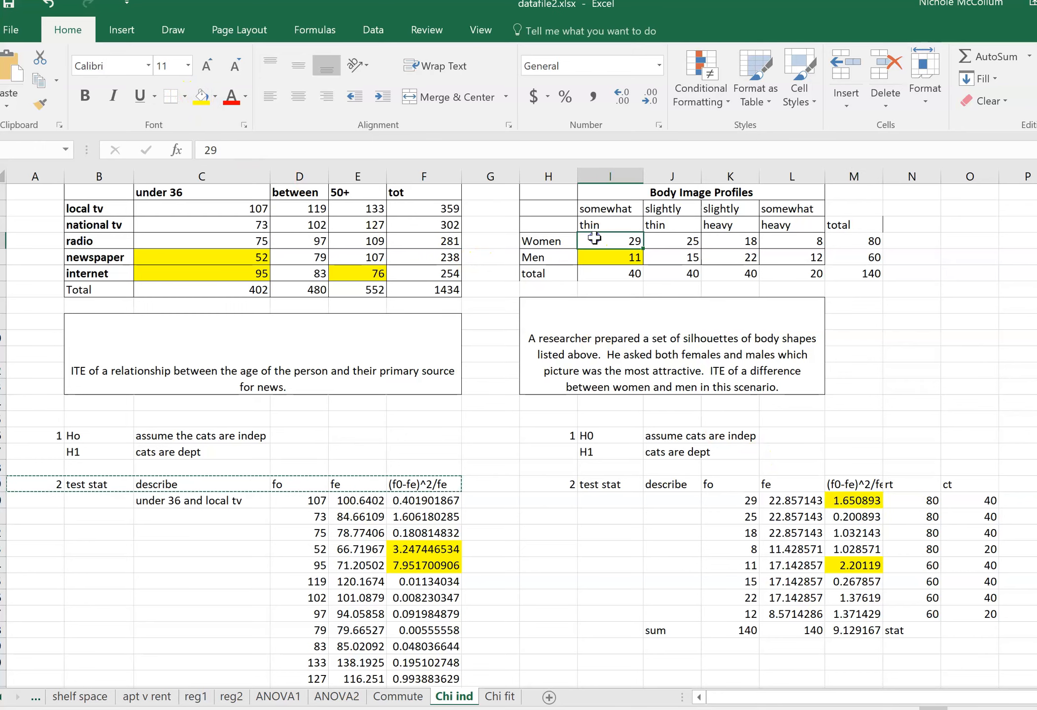
left_click(201, 97)
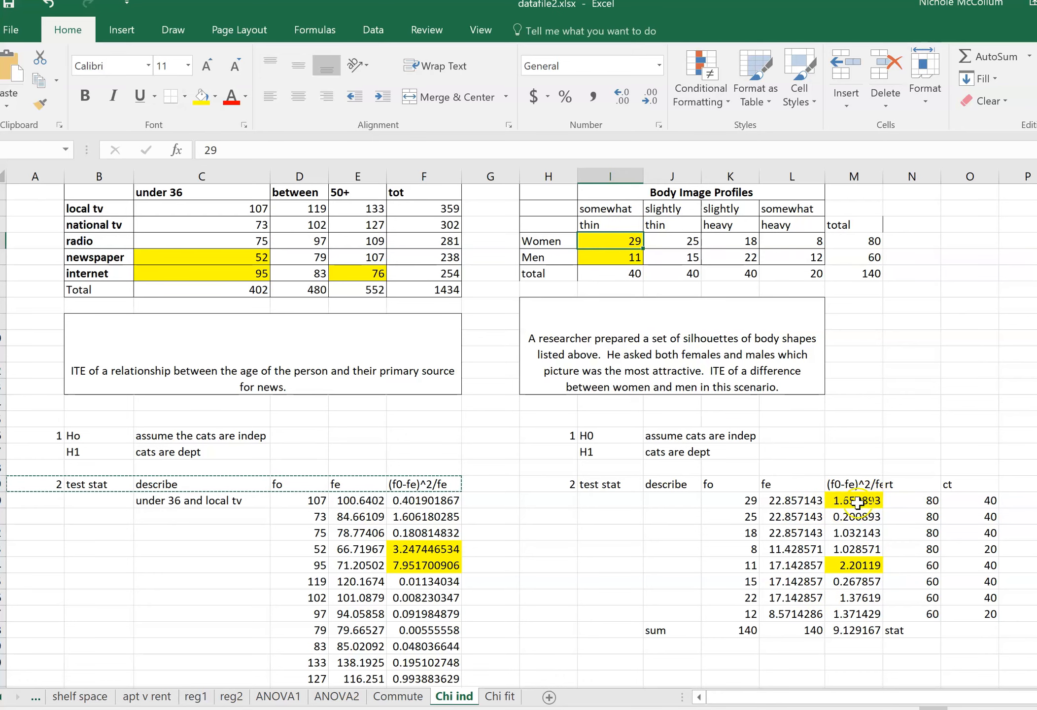
Start the third section of the body image test with "3" in H31 and "rej region" in I31.
left_click(838, 632)
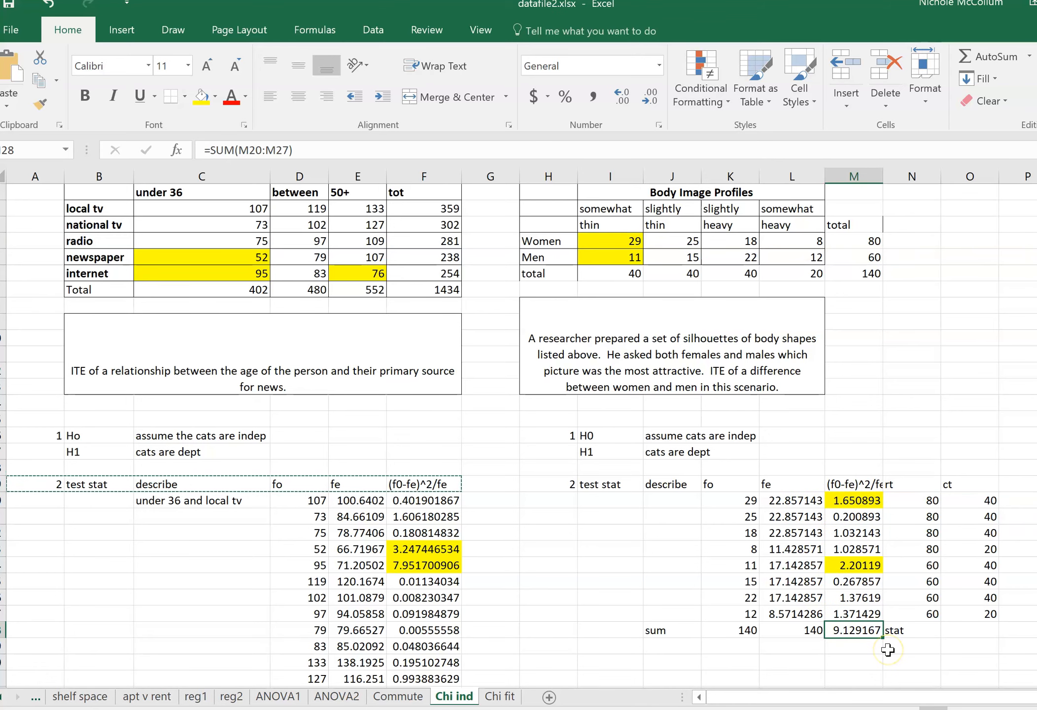
scroll(887, 649, "down", 1)
scroll(887, 649, "down", 1)
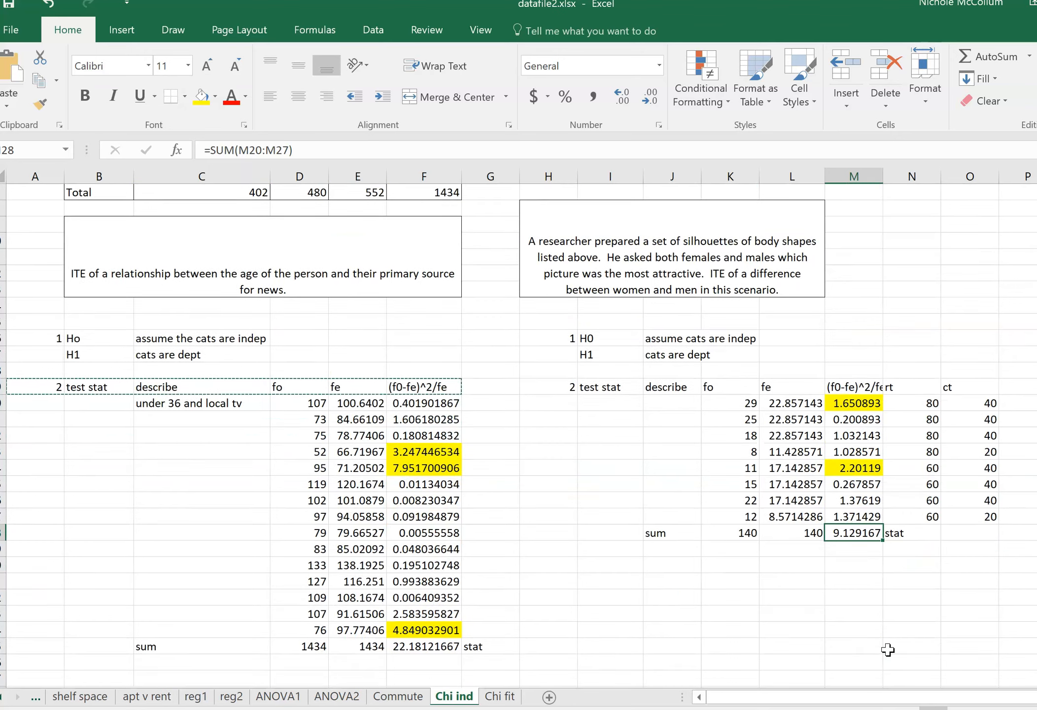
left_click(611, 584)
key("Left")
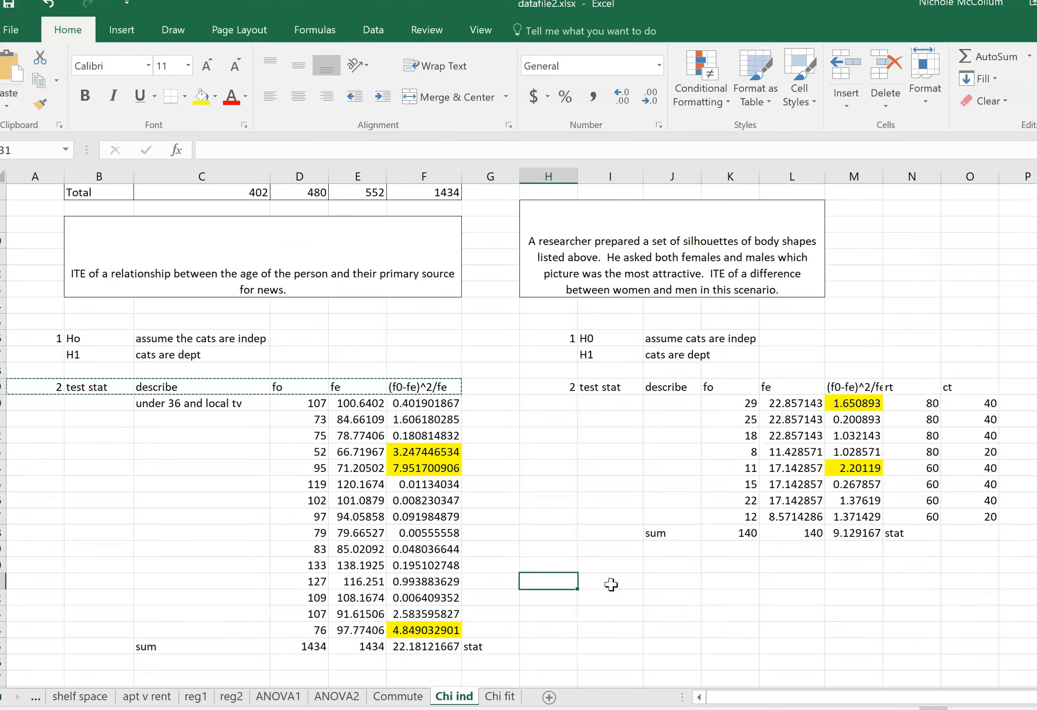
type("3")
key("Tab")
type("re")
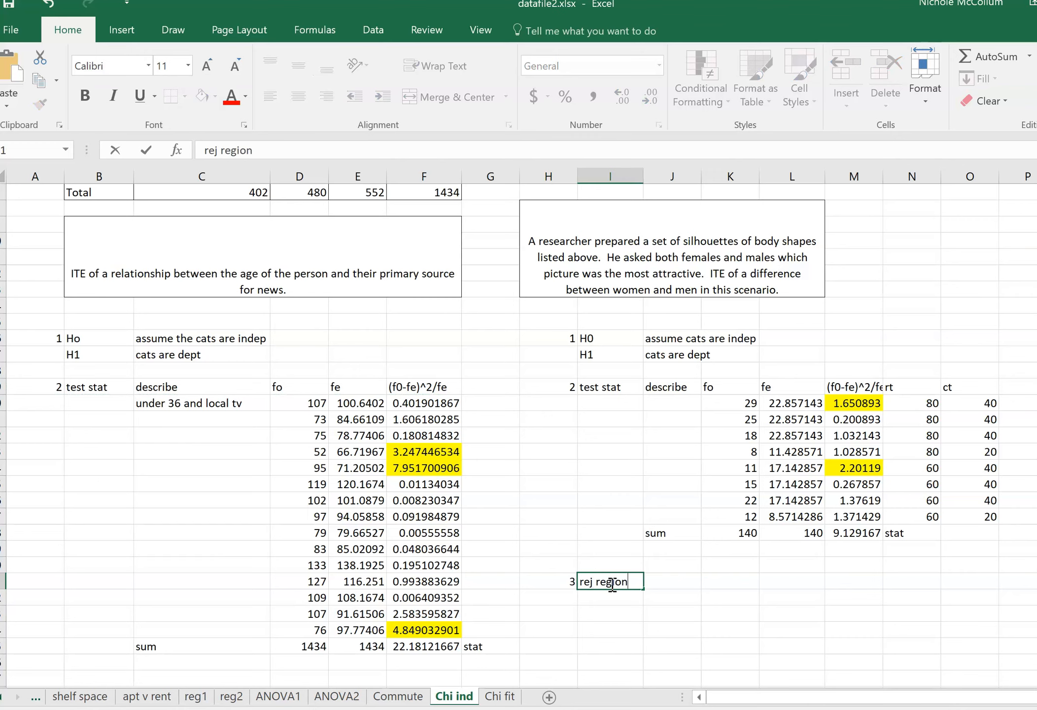
type("j region")
key("Return")
Label J31 "df" and calculate the degrees of freedom in K31 with =3*1.
key("Tab")
key("Up")
type("df")
key("Tab")
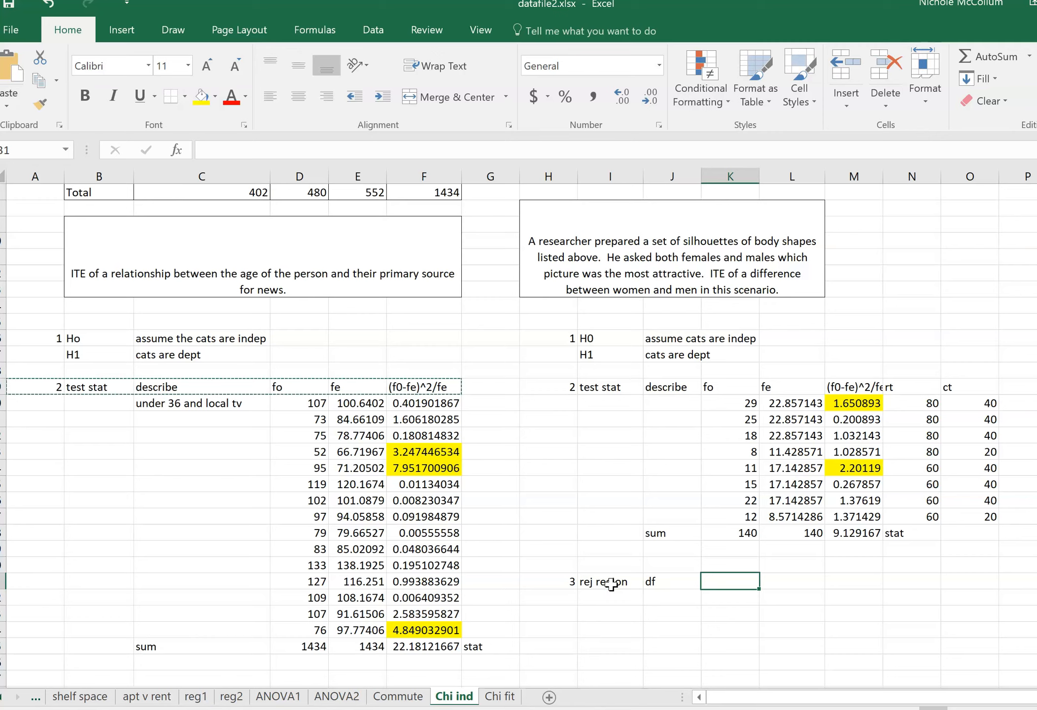
type("=")
scroll(611, 583, "up", 2)
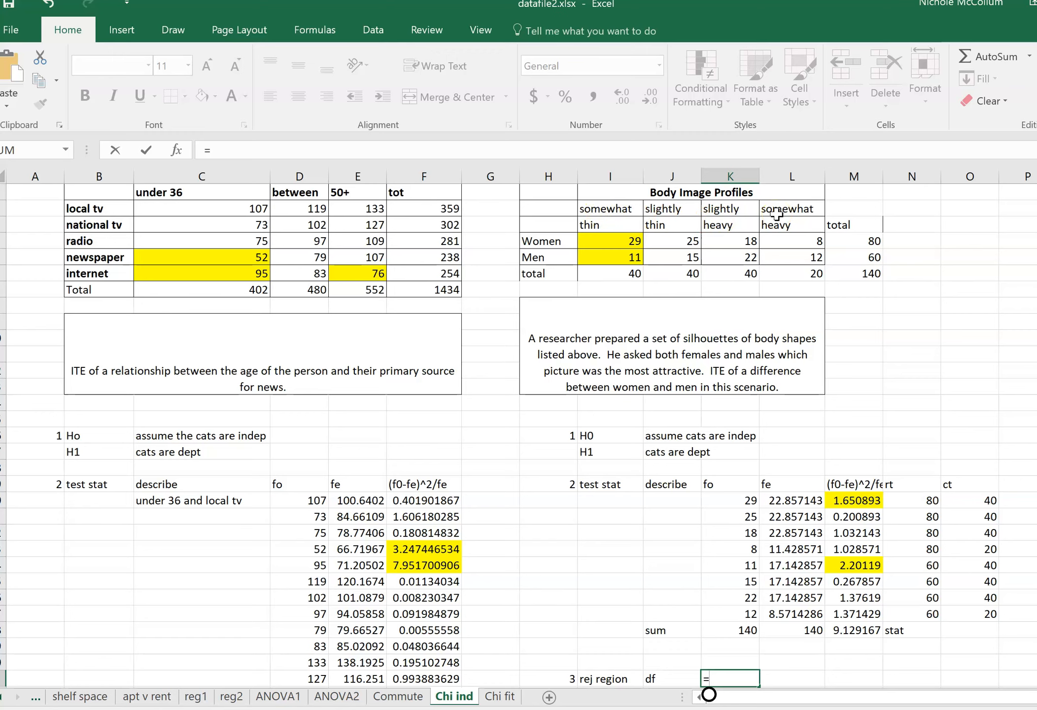
type("3*1")
key("Return")
key("Up")
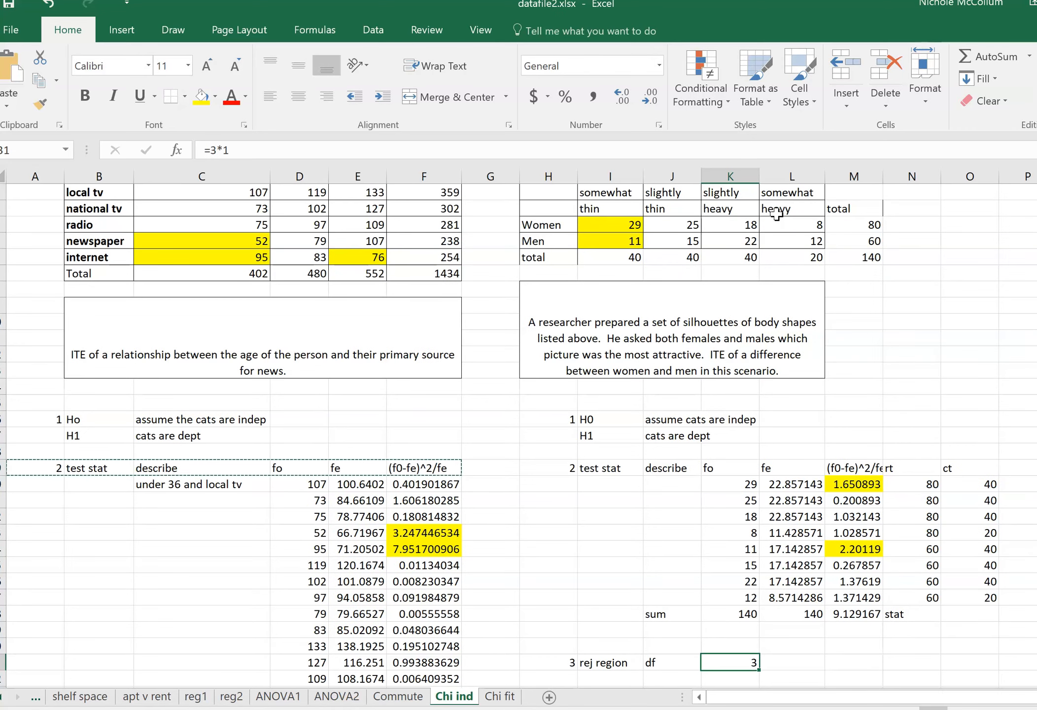
Label J32 "alpha" and set the significance level in K32 to 0.05.
key("Down")
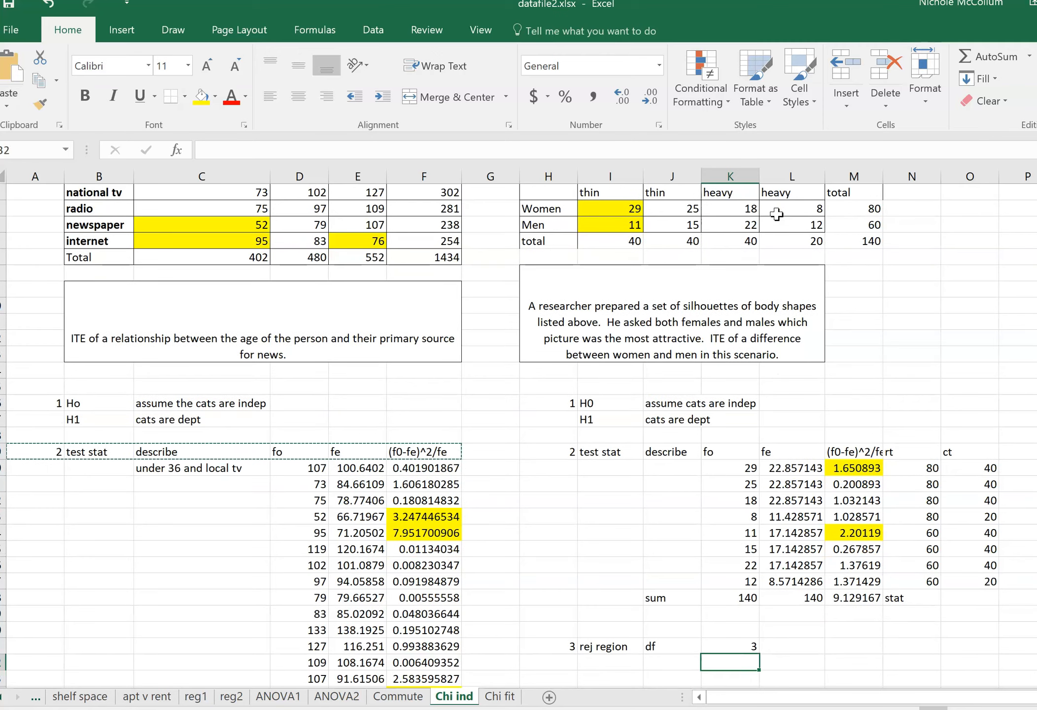
key("Left")
type("alpha")
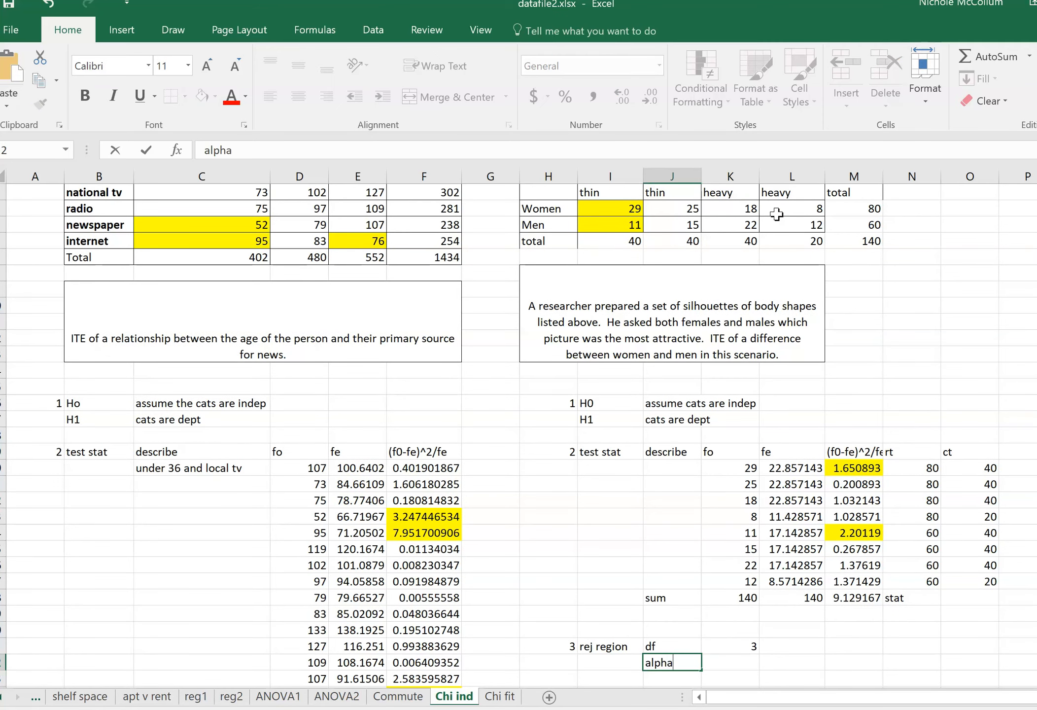
key("Tab")
type(".")
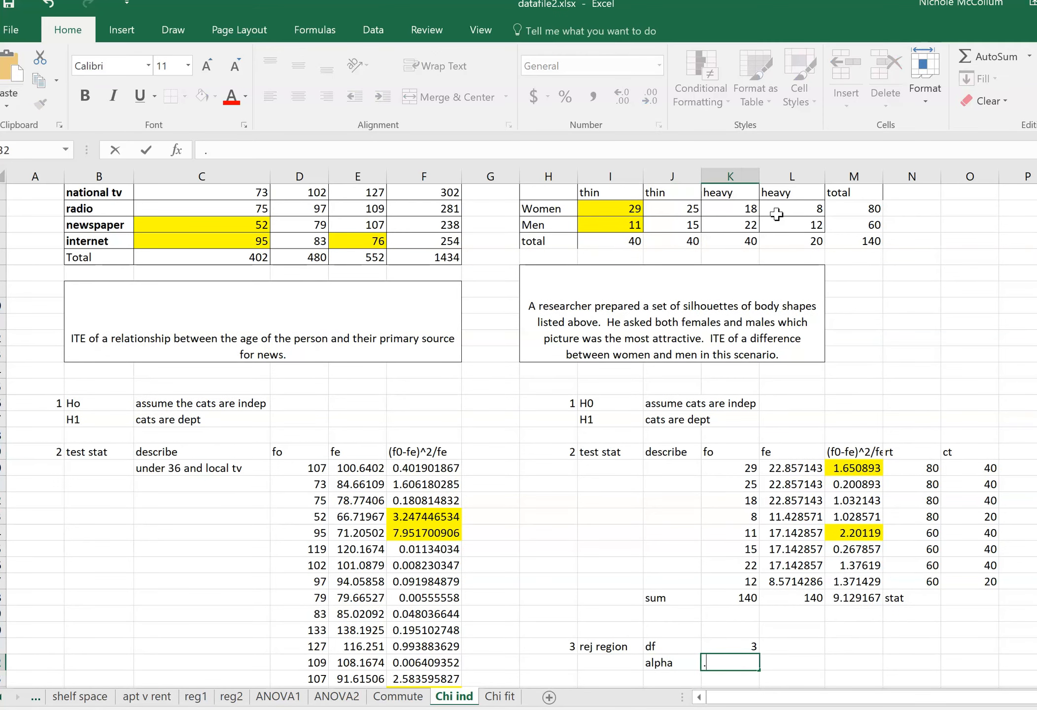
key("Return")
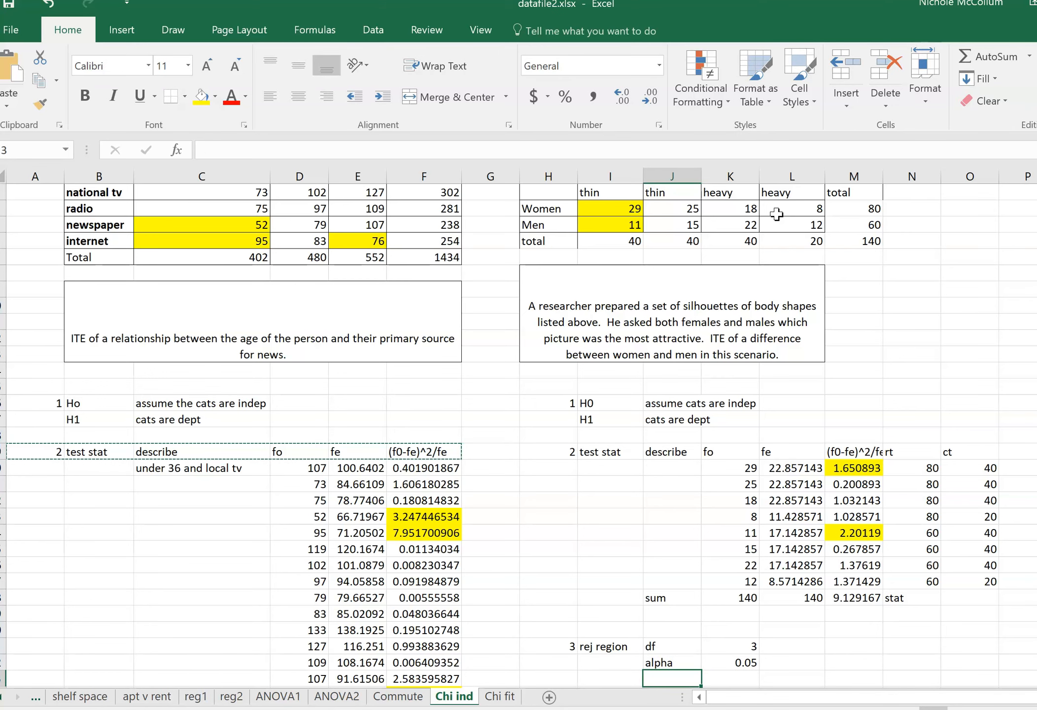
Label J33 "chi in" and calculate the critical value in K33 with =CHISQ.INV(1-K32,K31).
type("chi in")
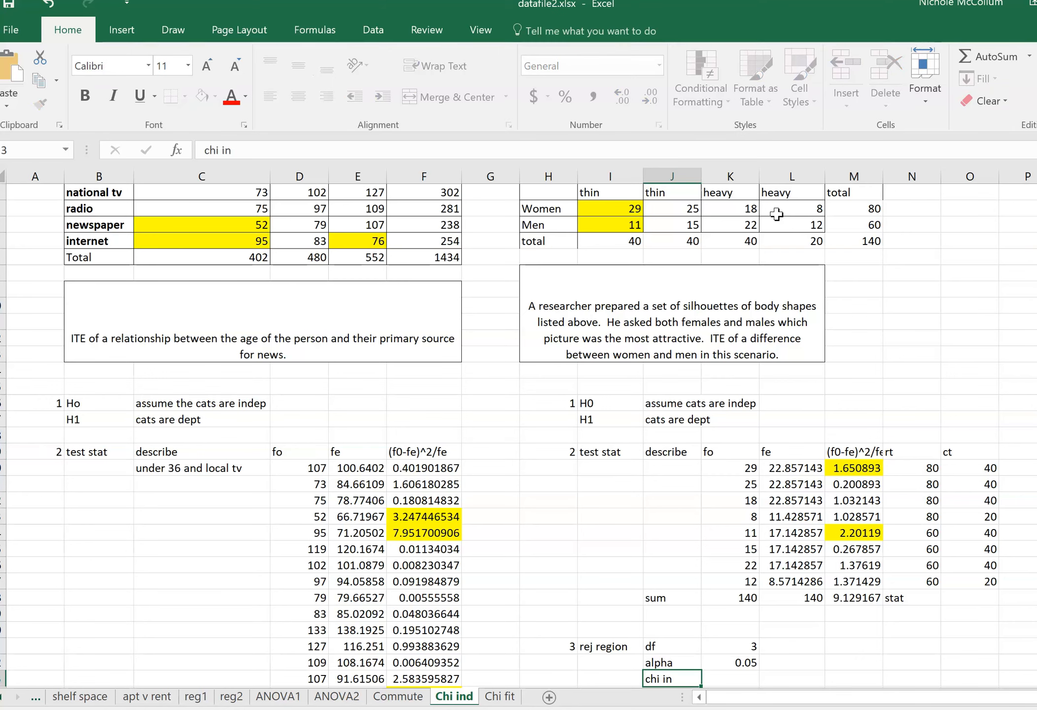
key("Right")
type("=ch")
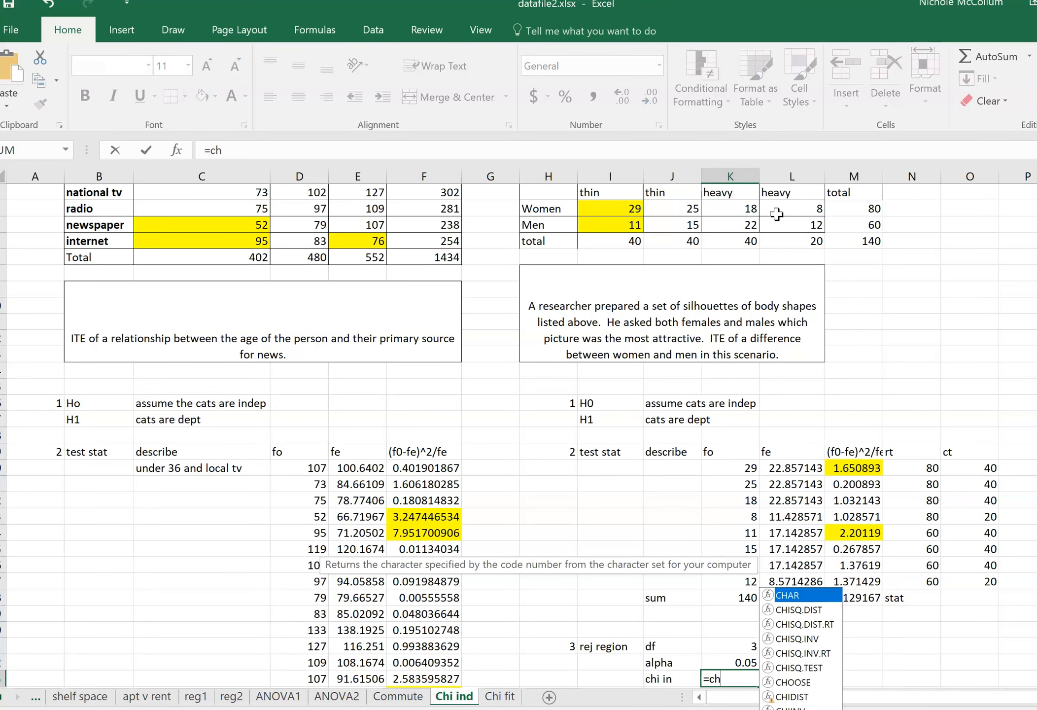
left_click(808, 639)
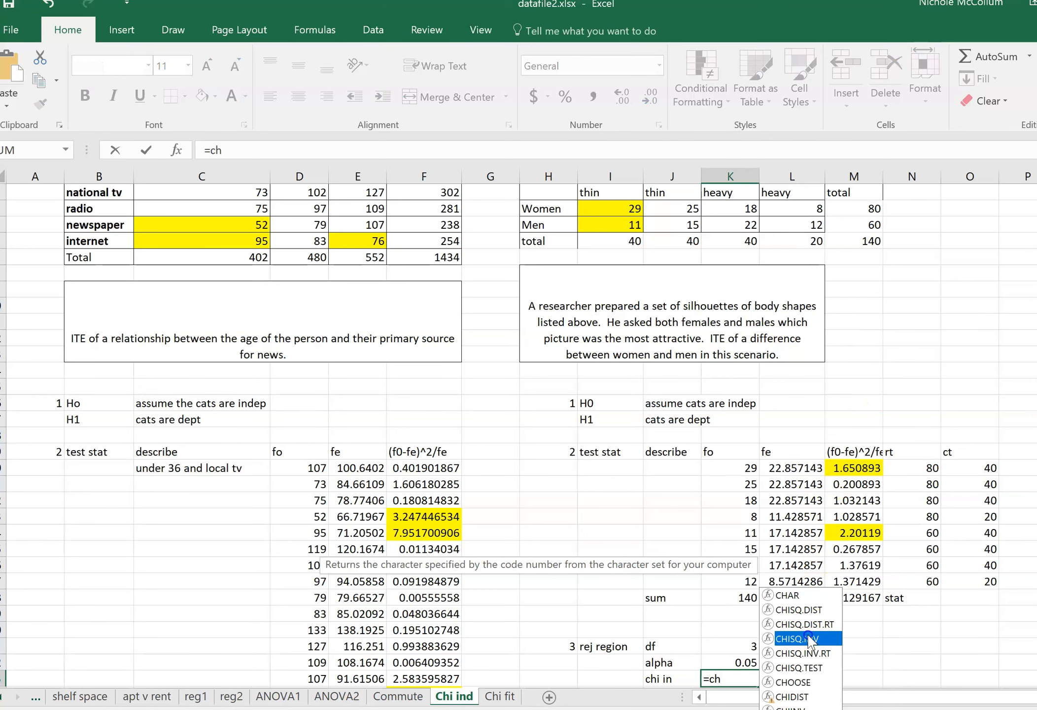
double_click(809, 638)
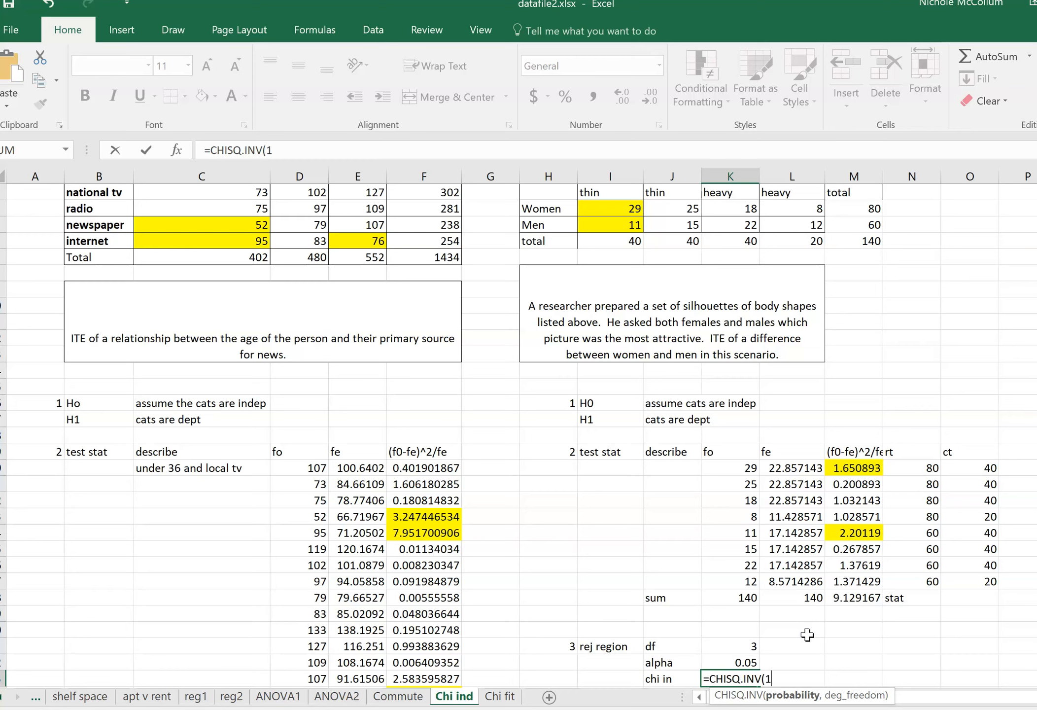
left_click(752, 659)
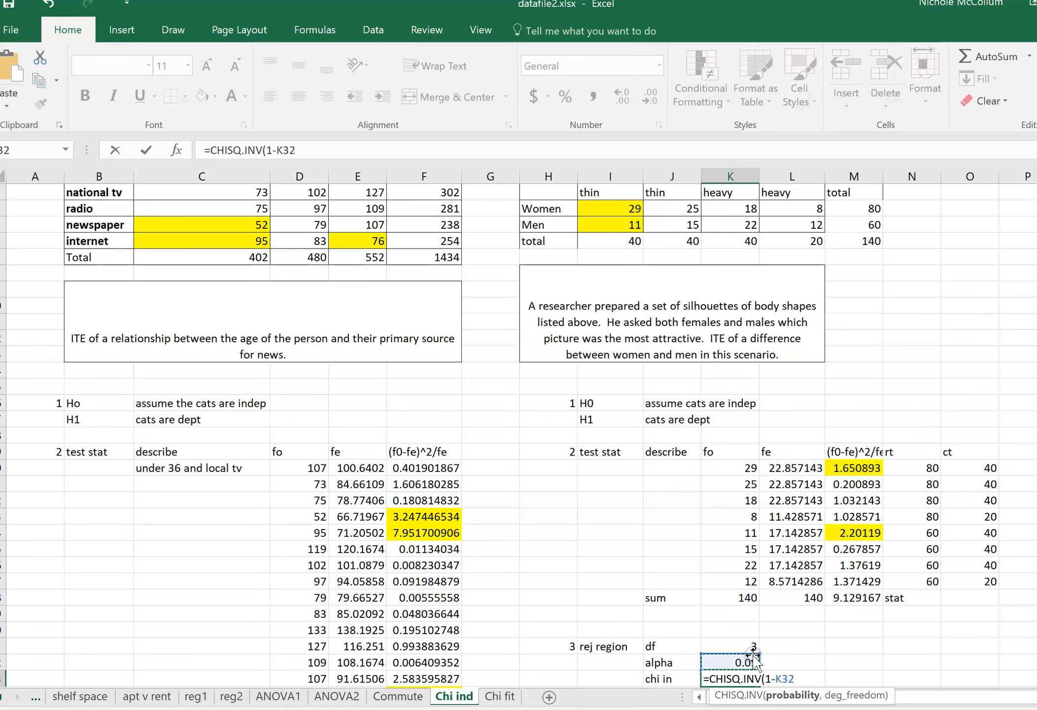
type(",")
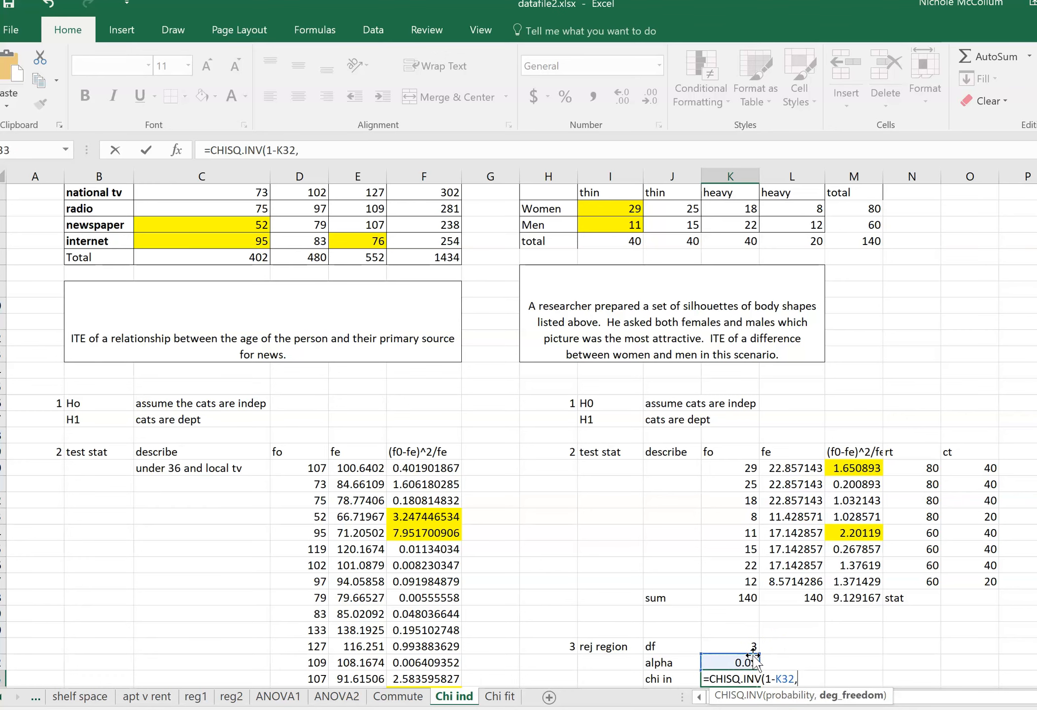
left_click(742, 646)
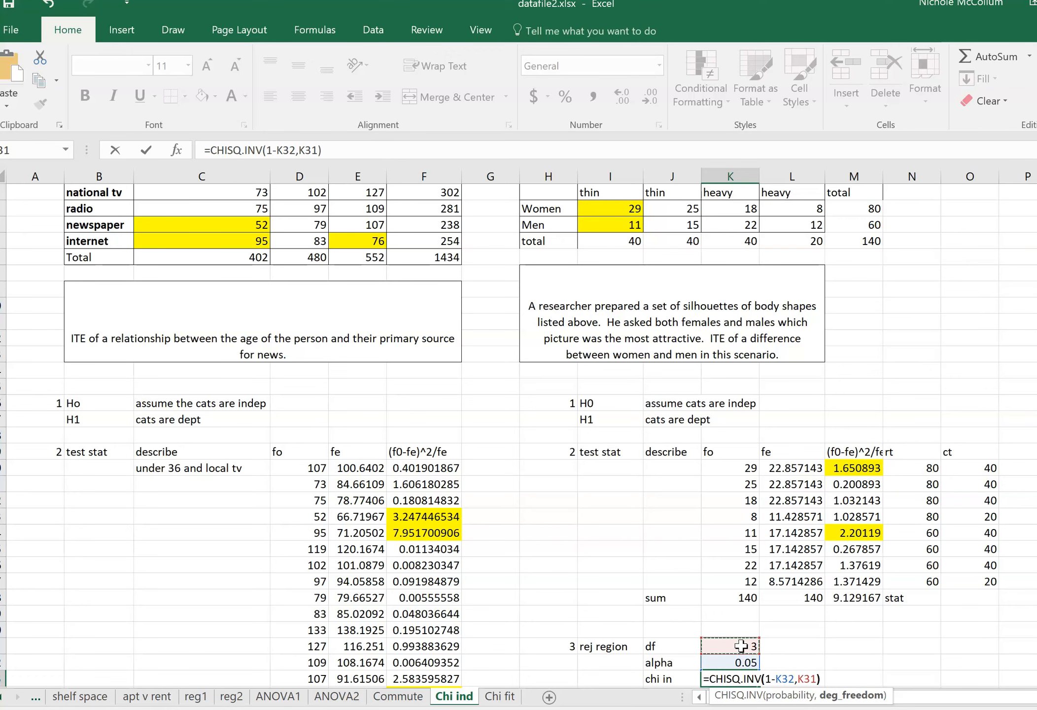
key("Return")
key("Up")
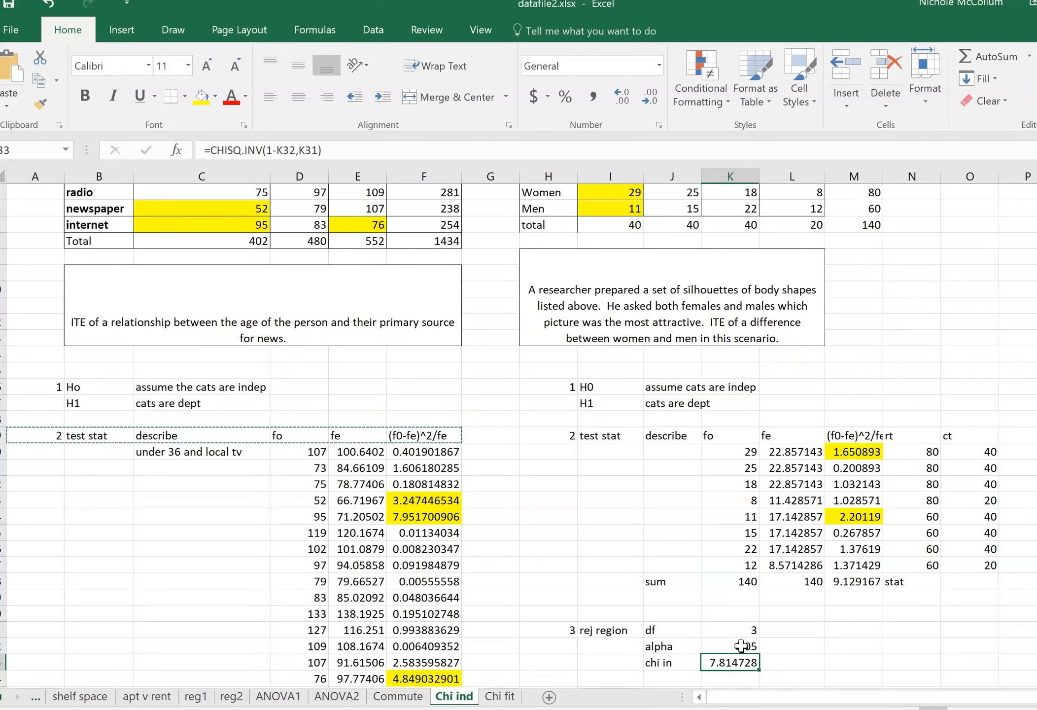
Start the fourth section in row 36 with "4" in H36, "result" in I36 and "stat" in J36.
scroll(759, 643, "up", 1)
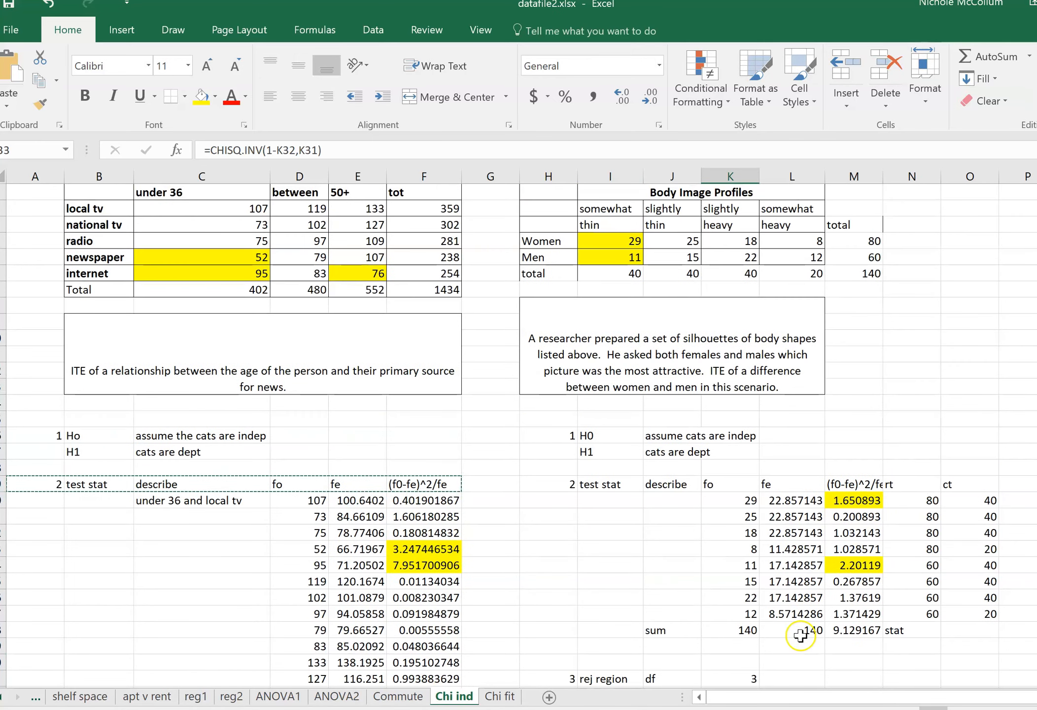
scroll(788, 631, "down", 1)
left_click(835, 581)
scroll(811, 638, "down", 1)
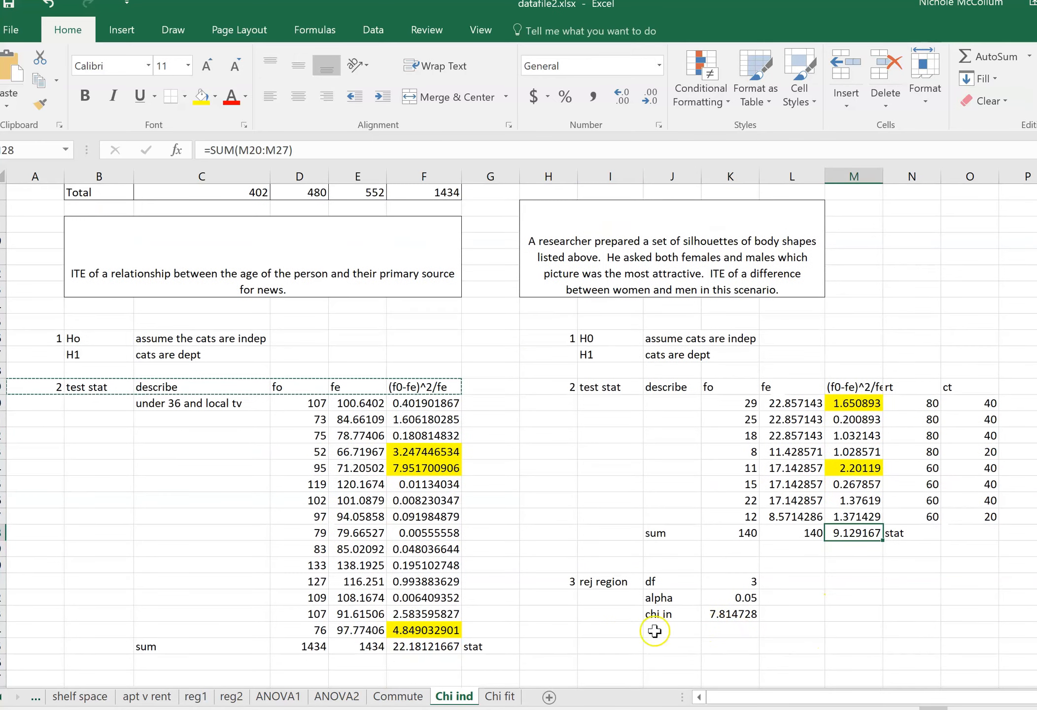
left_click(554, 663)
type("4")
key("Tab")
type("r")
key("BackSpace")
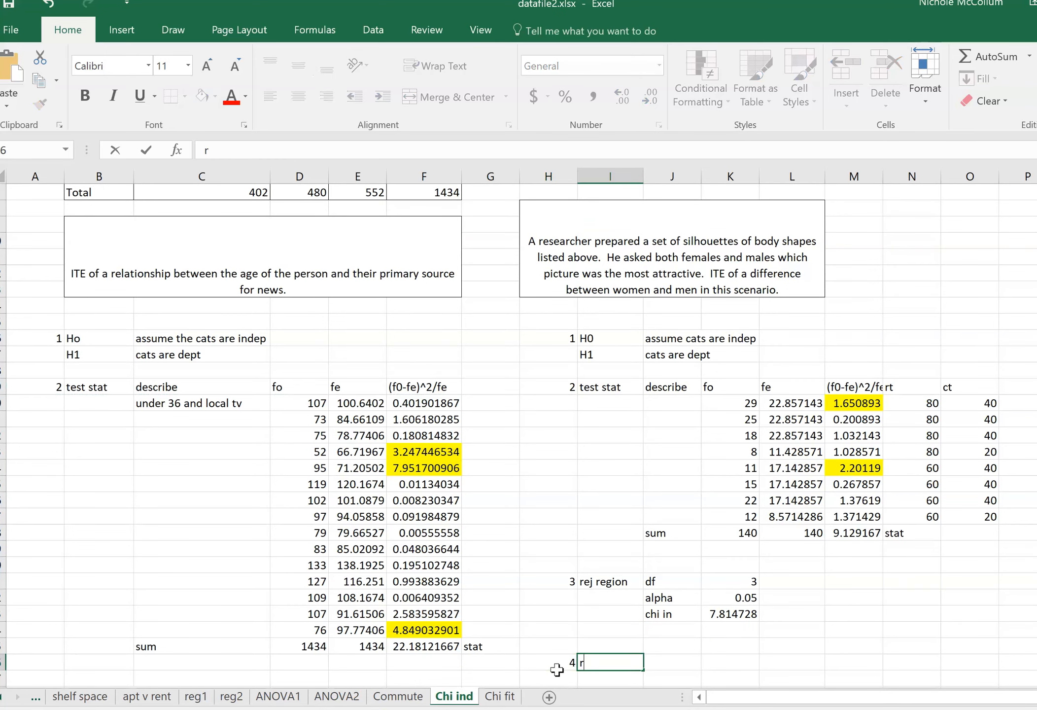
type("r")
key("BackSpace")
type("esult")
key("Tab")
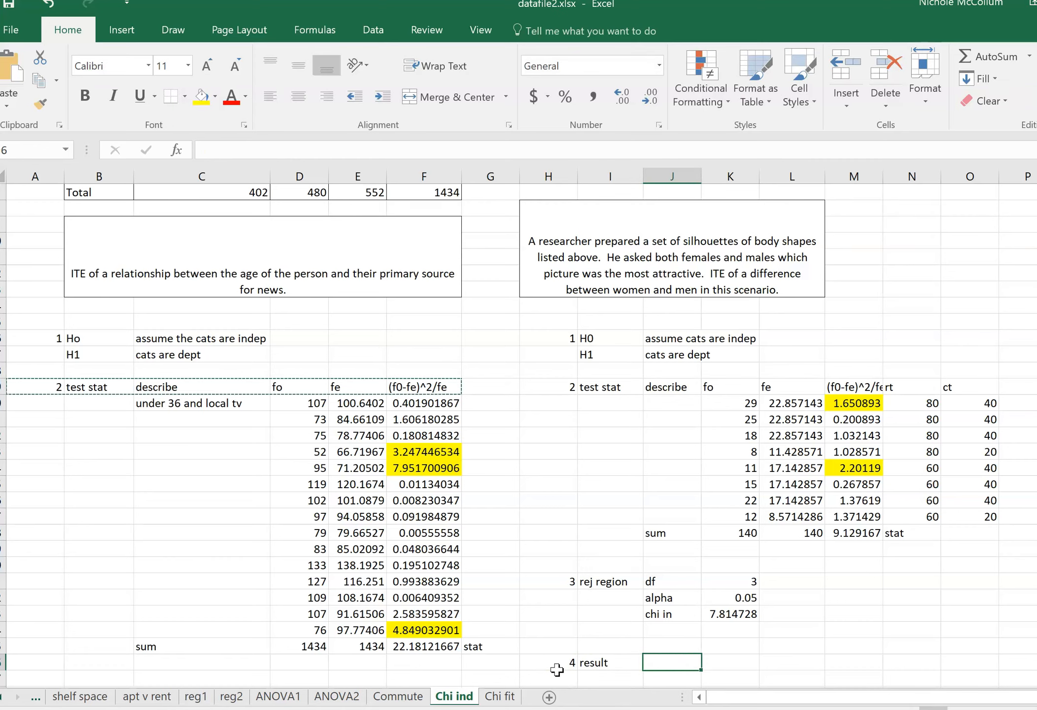
type("stat")
key("Tab")
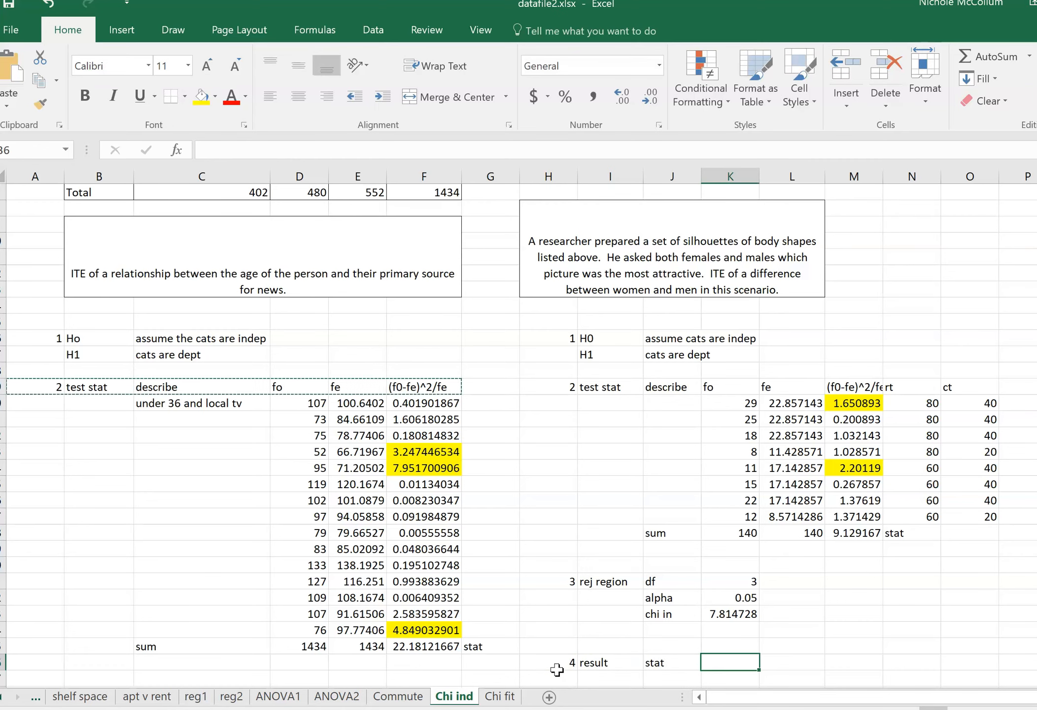
Reference the test statistic from M28 in K36 and the critical value from K33 in K37.
type("=")
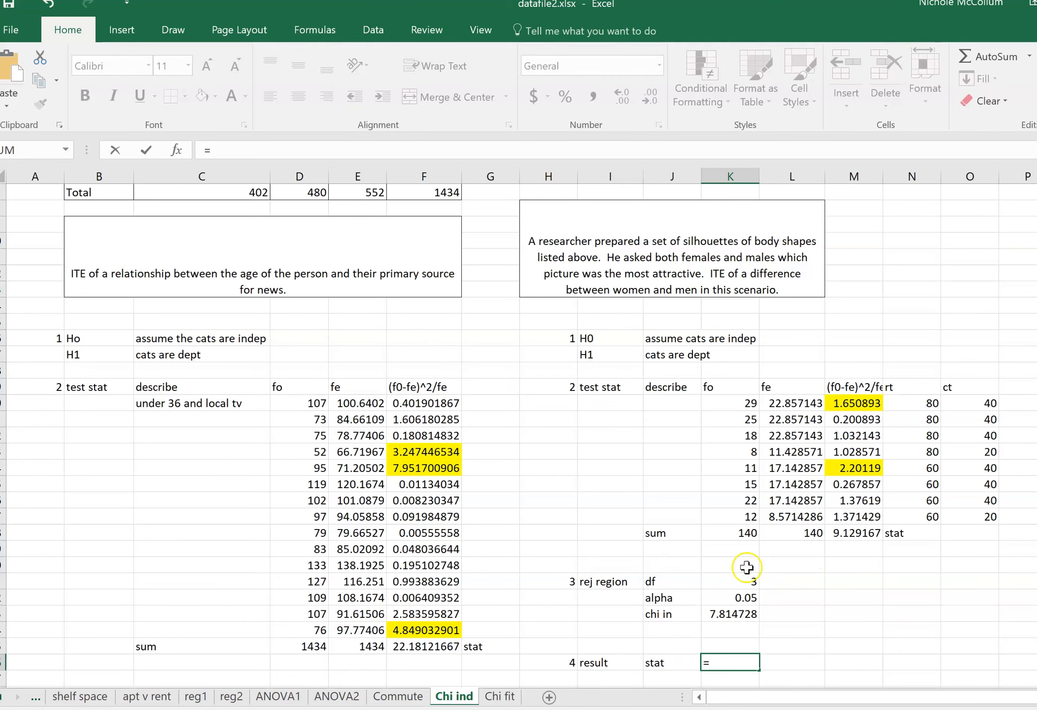
left_click(833, 534)
key("Return")
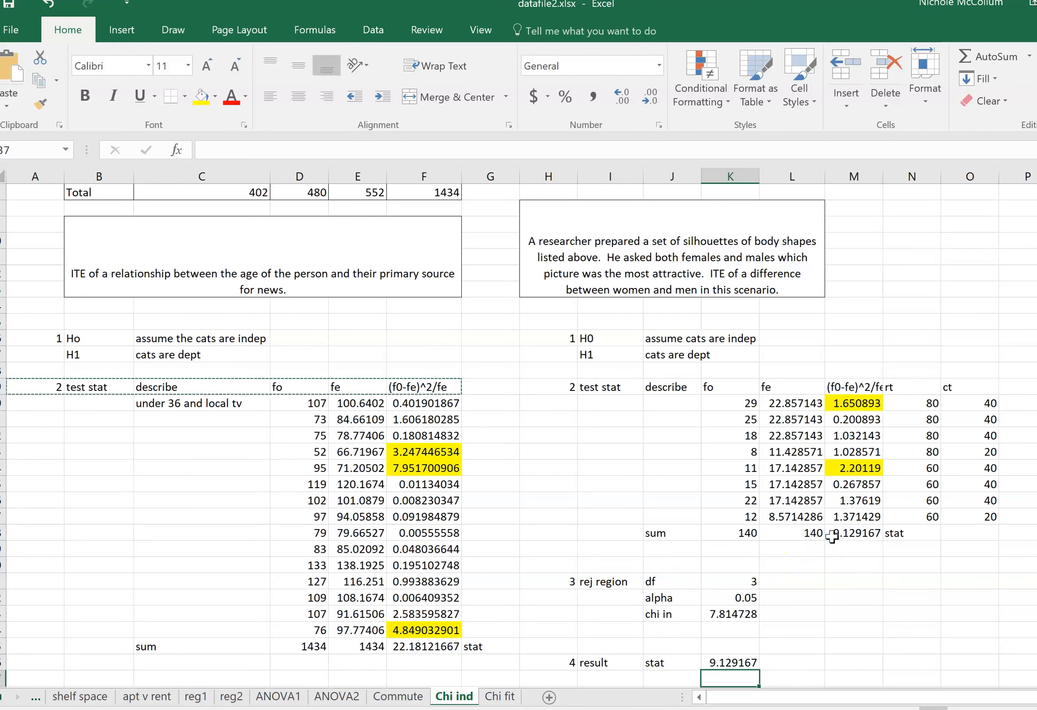
type("=")
left_click(717, 613)
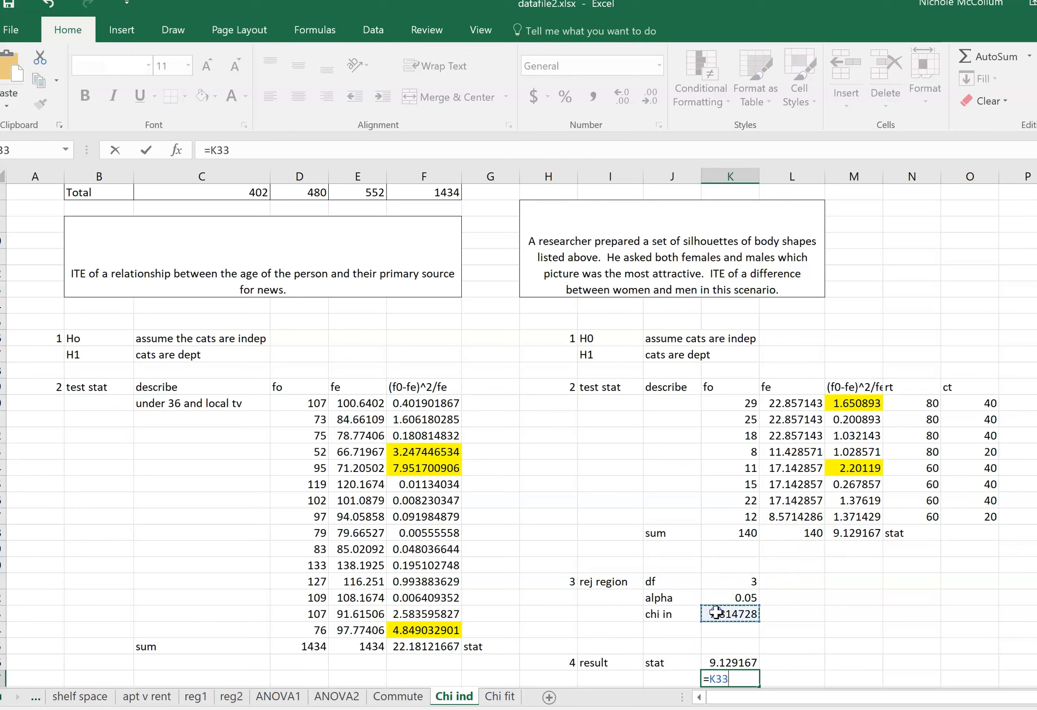
key("Return")
Label J38 "ans" and J37 "cvalue" in the result section.
key("Left")
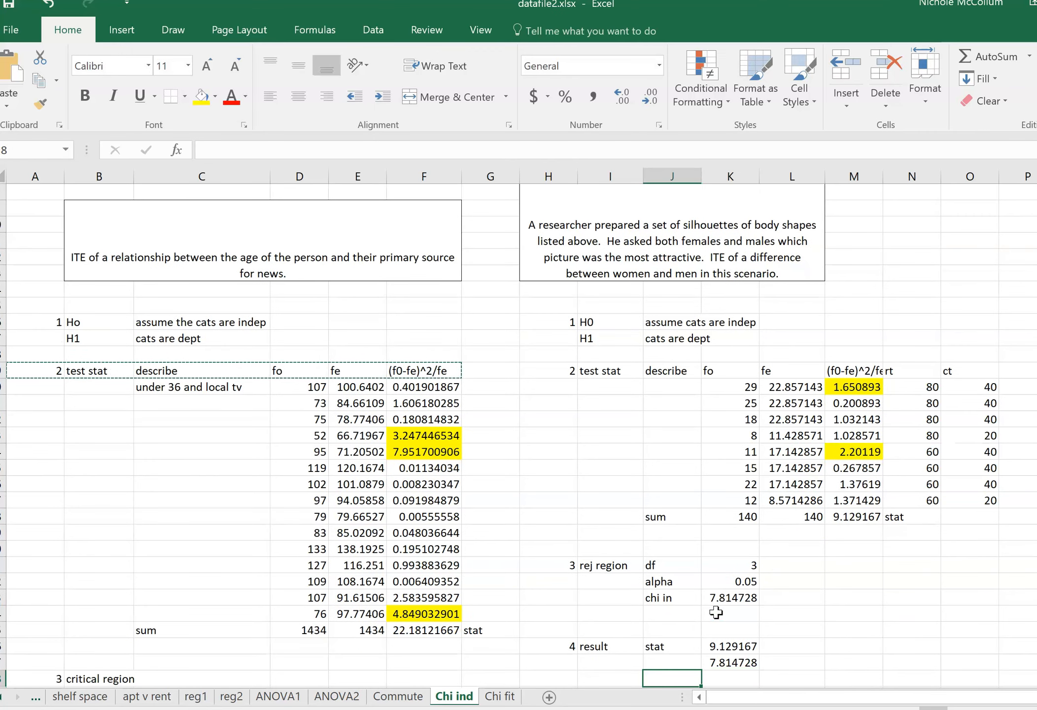
type("Ians")
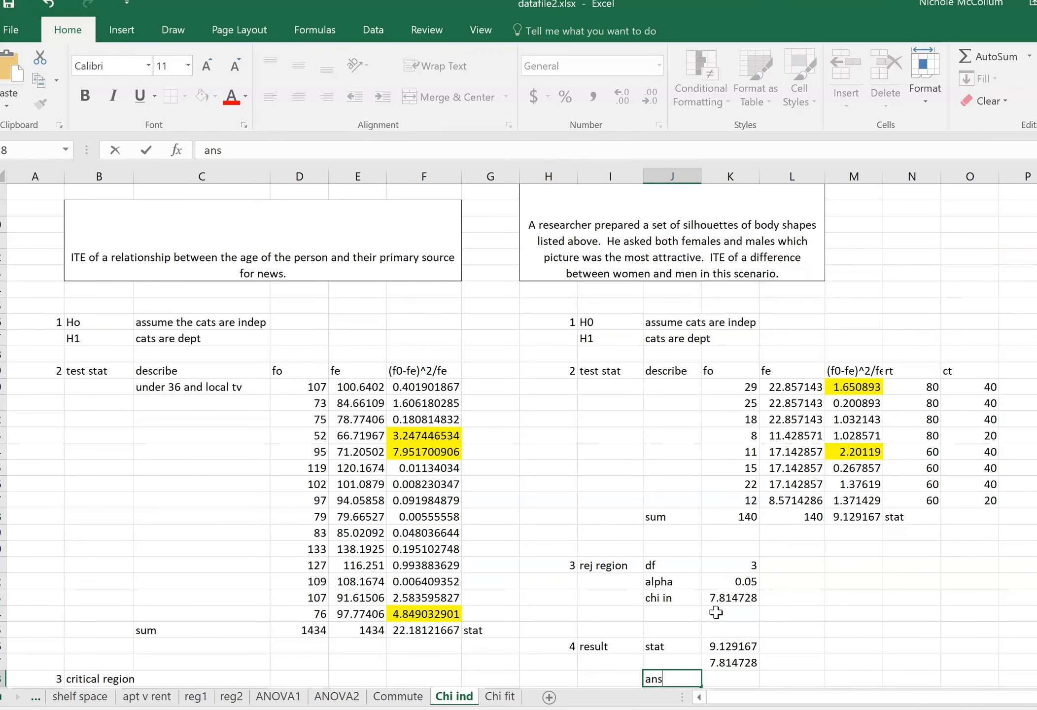
key("Tab")
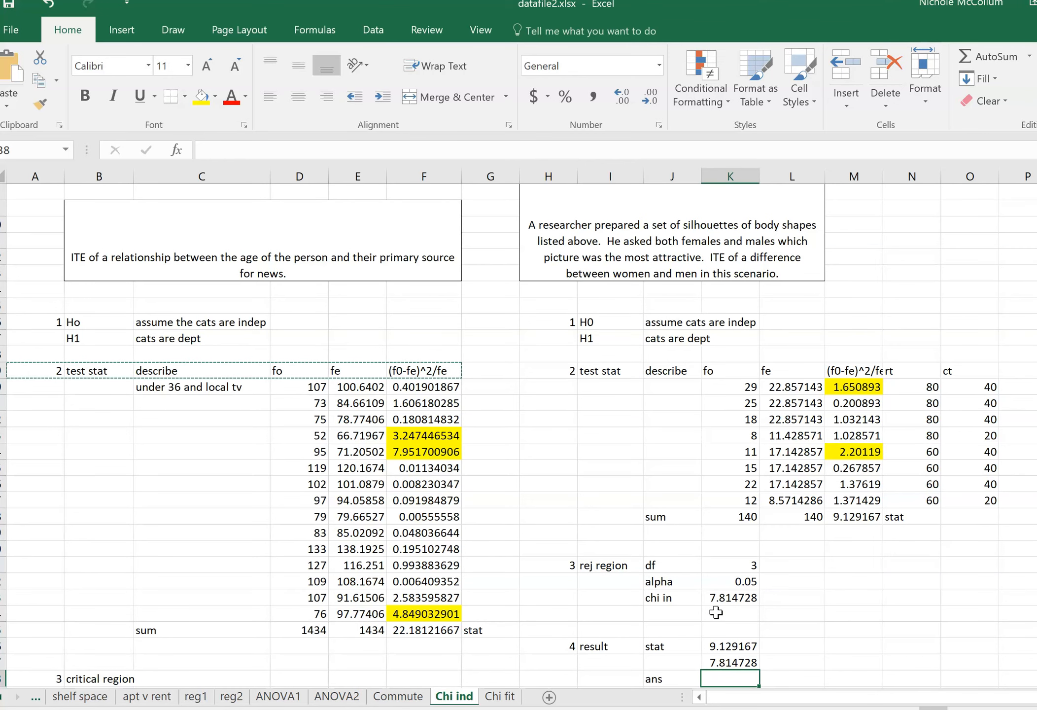
key("Left")
key("Up")
type("cvalue")
key("Tab")
Write the conclusion "my stat > cvalue and so I reject at a 5% LOS" in K38 and "there is a dep in body image and gender" in K39.
key("Down")
type("my")
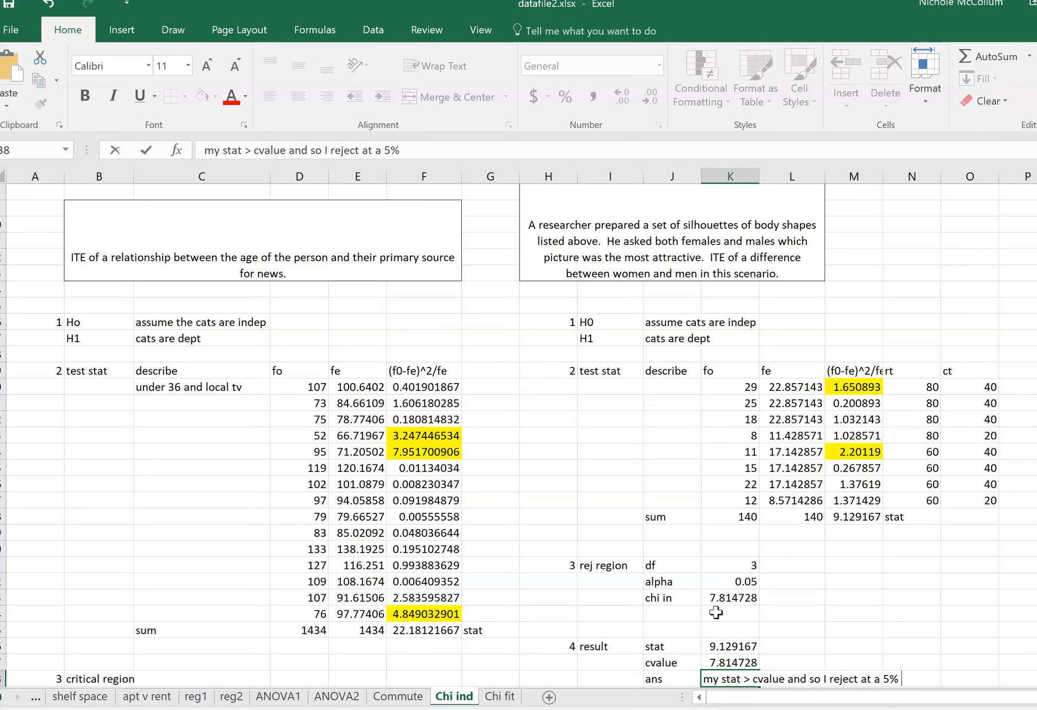
key("Return")
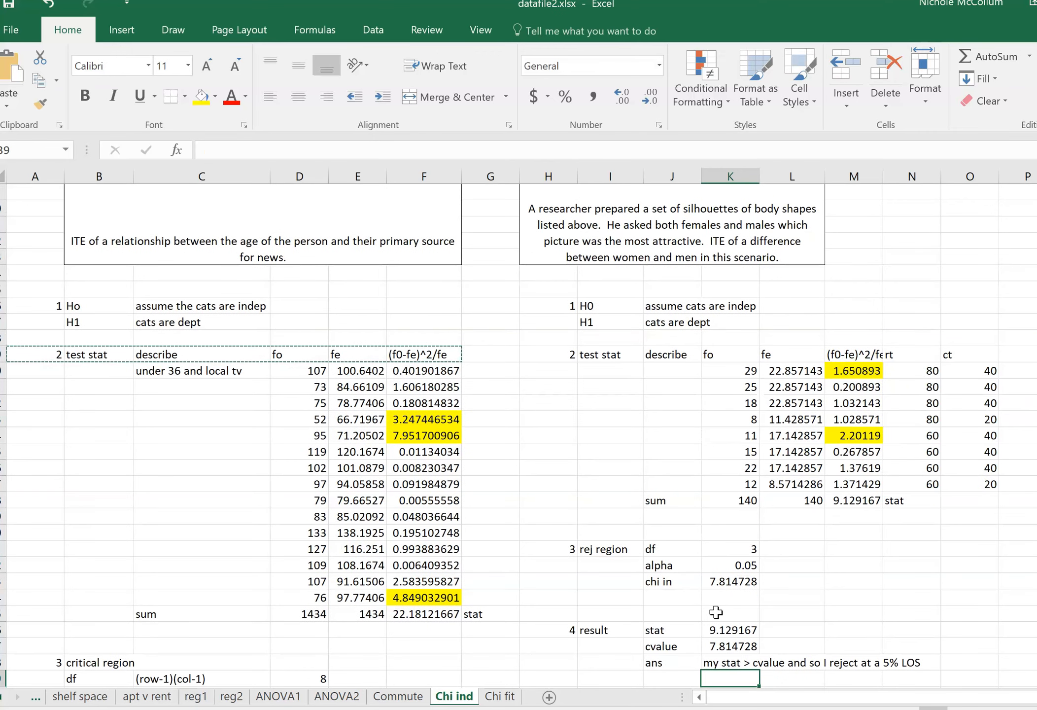
type("there is a dep in")
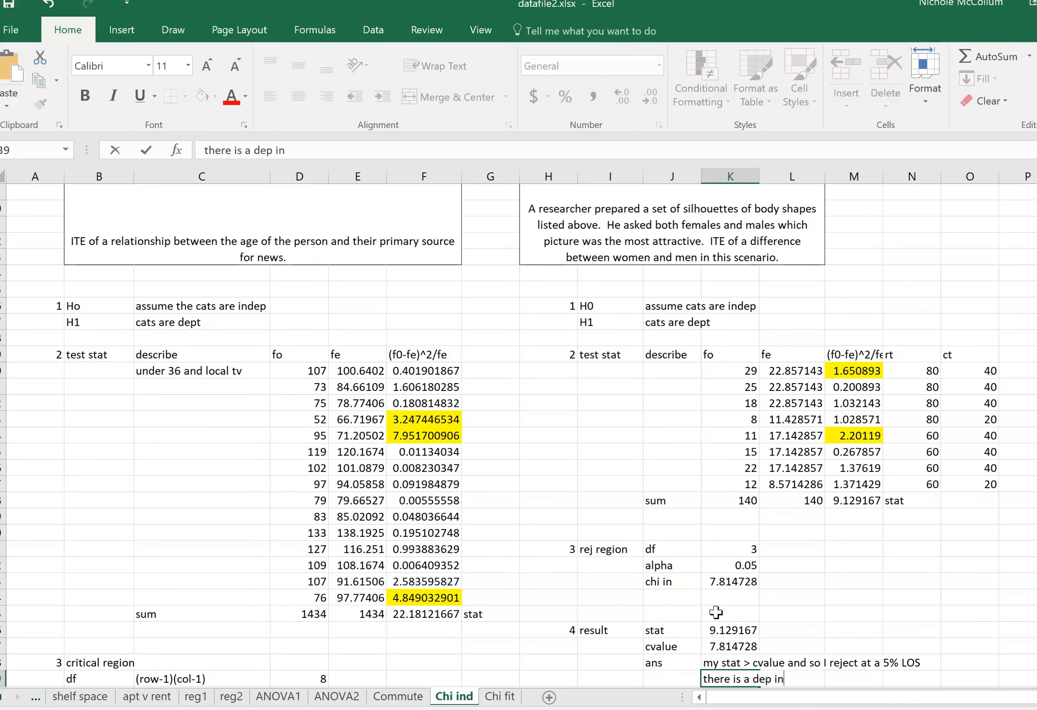
type("body image and")
key("Return")
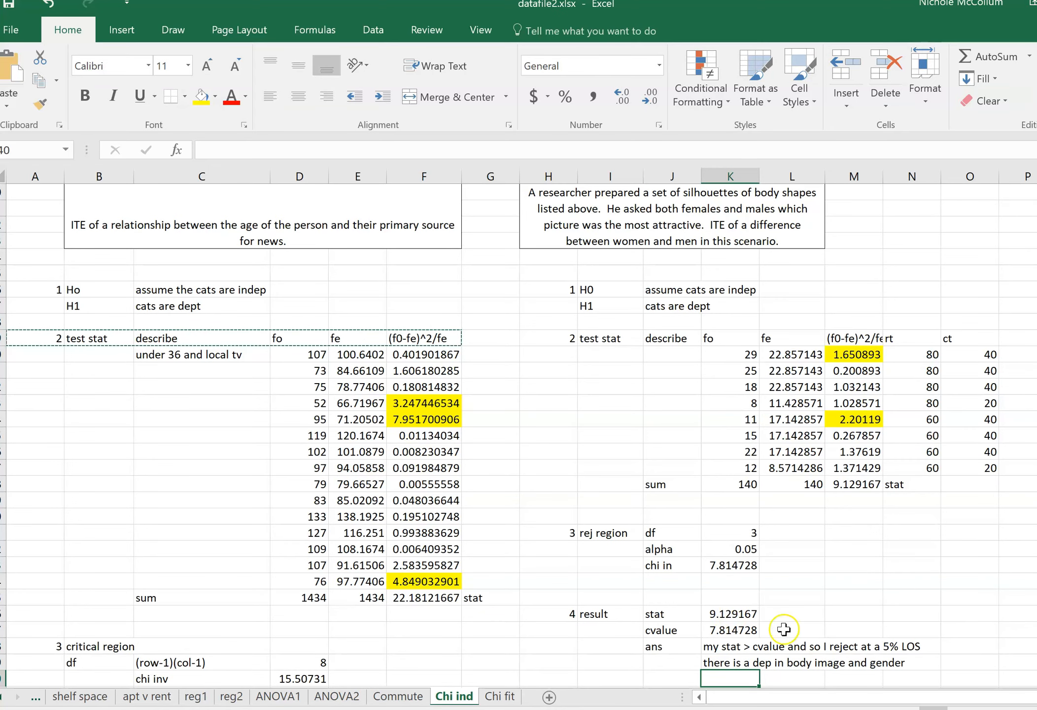
Set the significance level in K32 to 0.01.
left_click(818, 551)
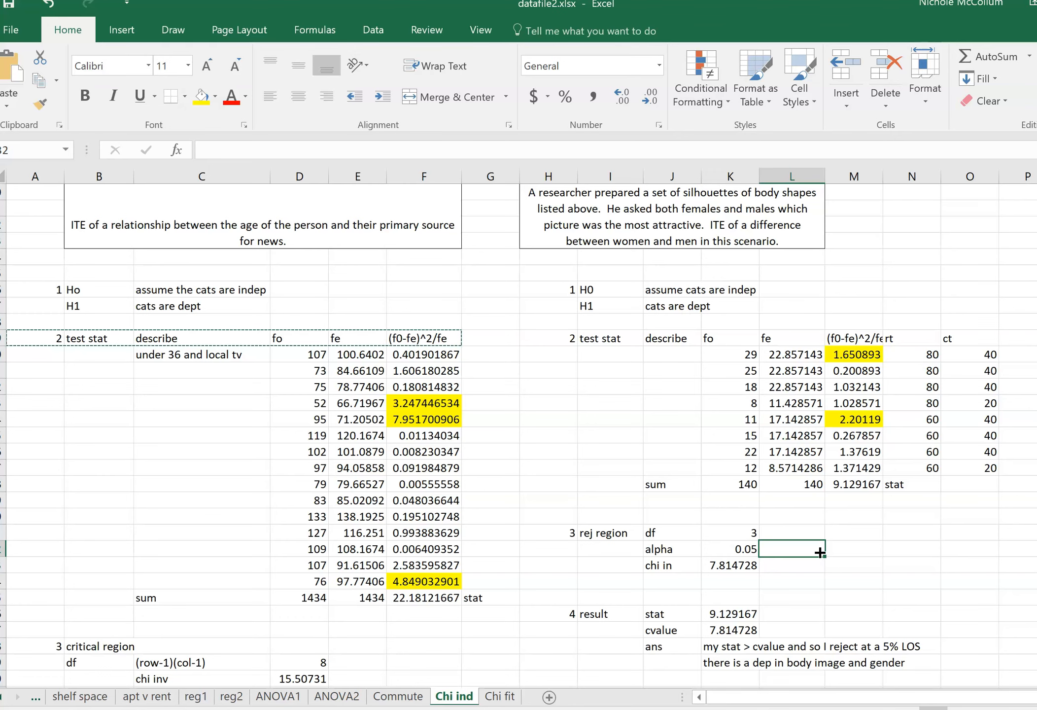
key("Left")
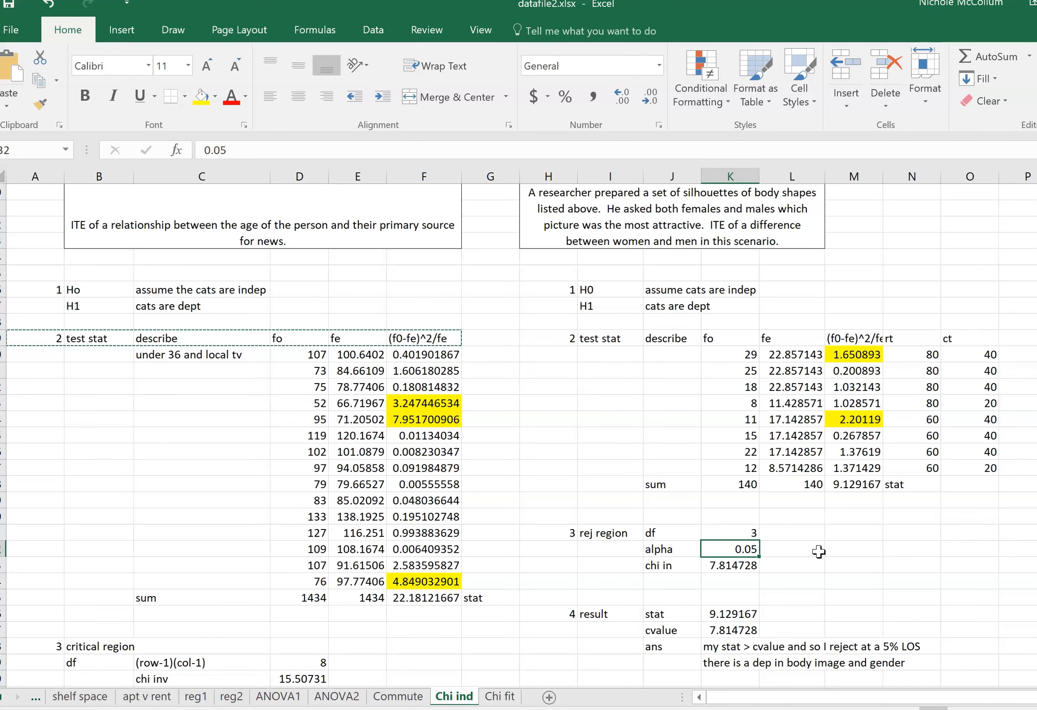
type(".")
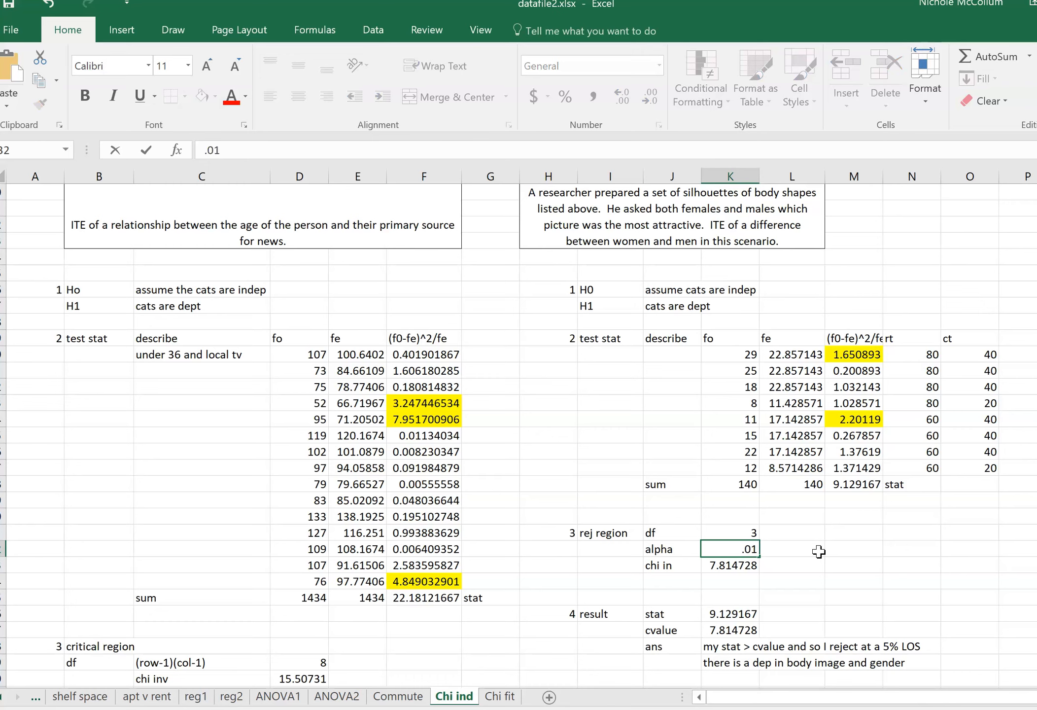
key("Return")
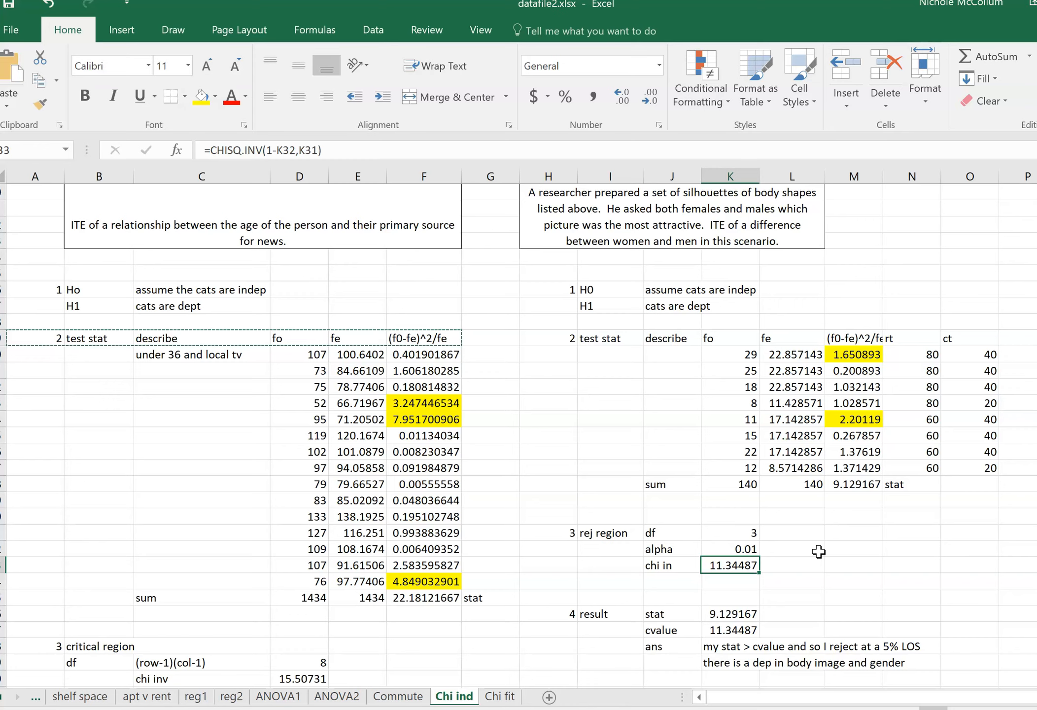
Compare the test statistic in K36 with the critical value in K37 and the written answer in K38.
key("Up")
key("Up")
key("Down")
key("Down")
key("Down")
key("Down")
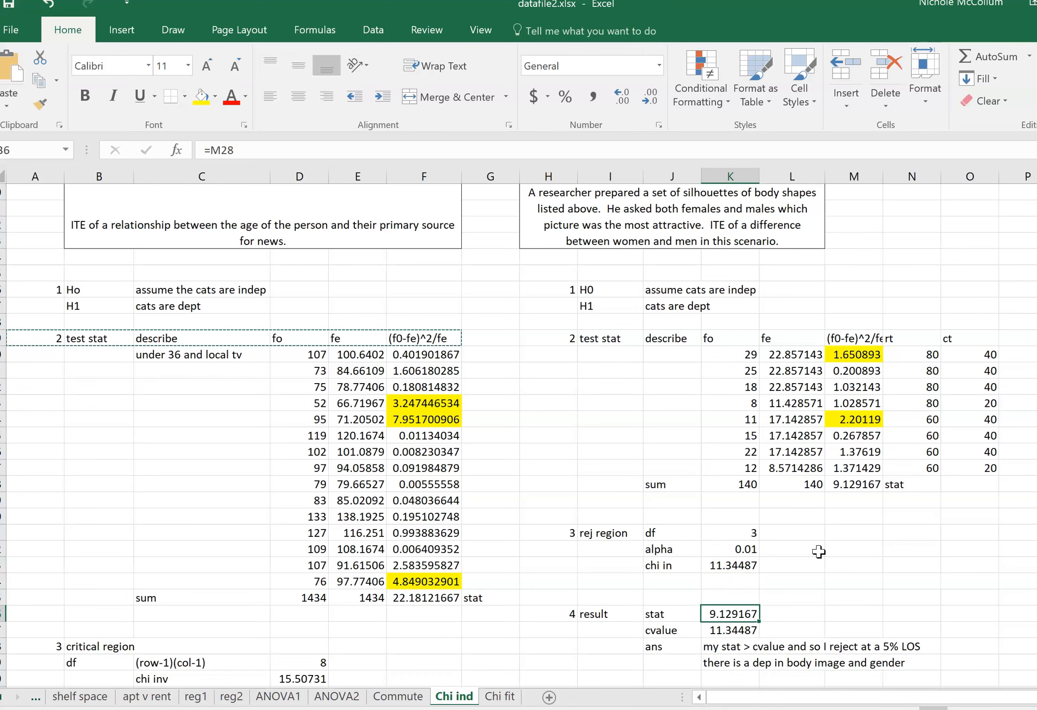
key("Down")
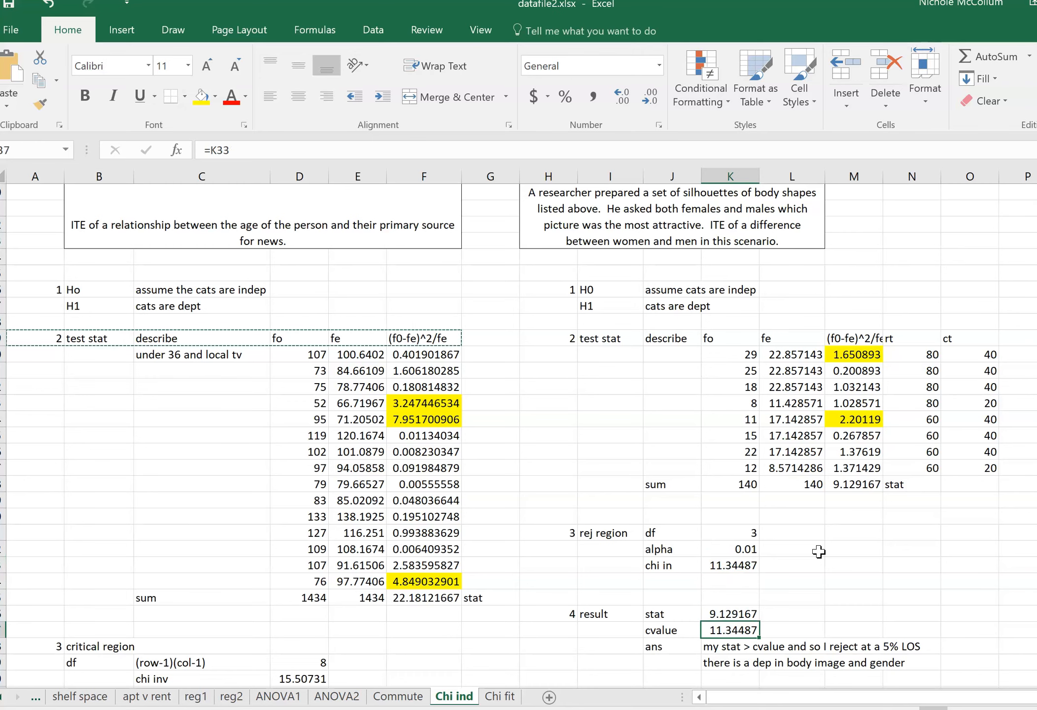
key("Up")
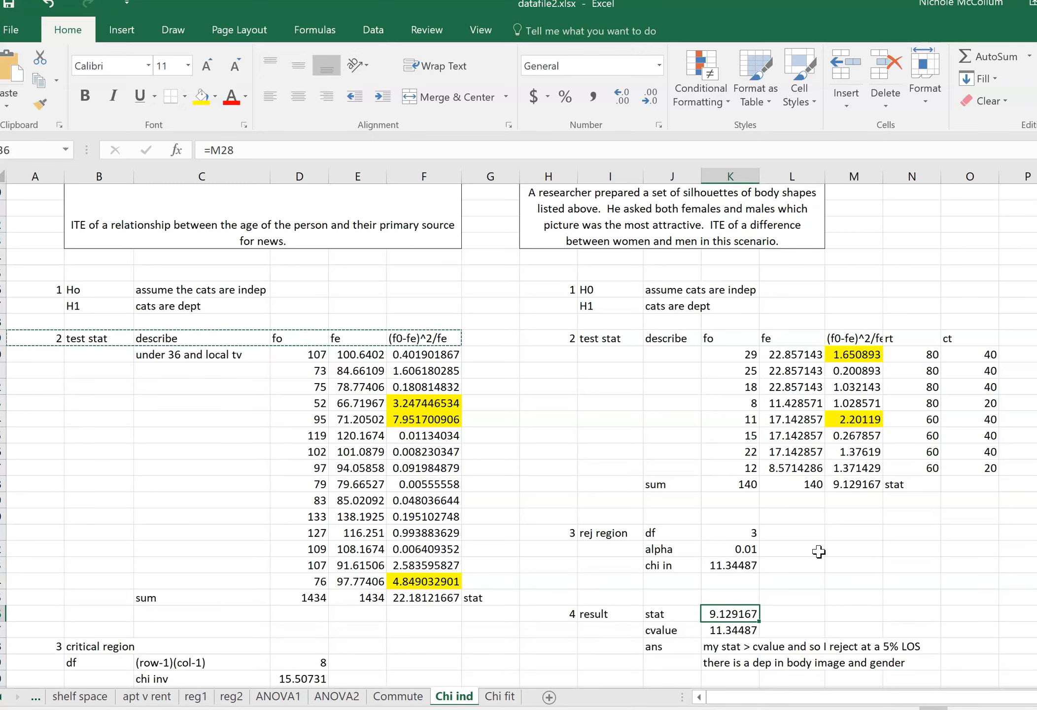
key("Down")
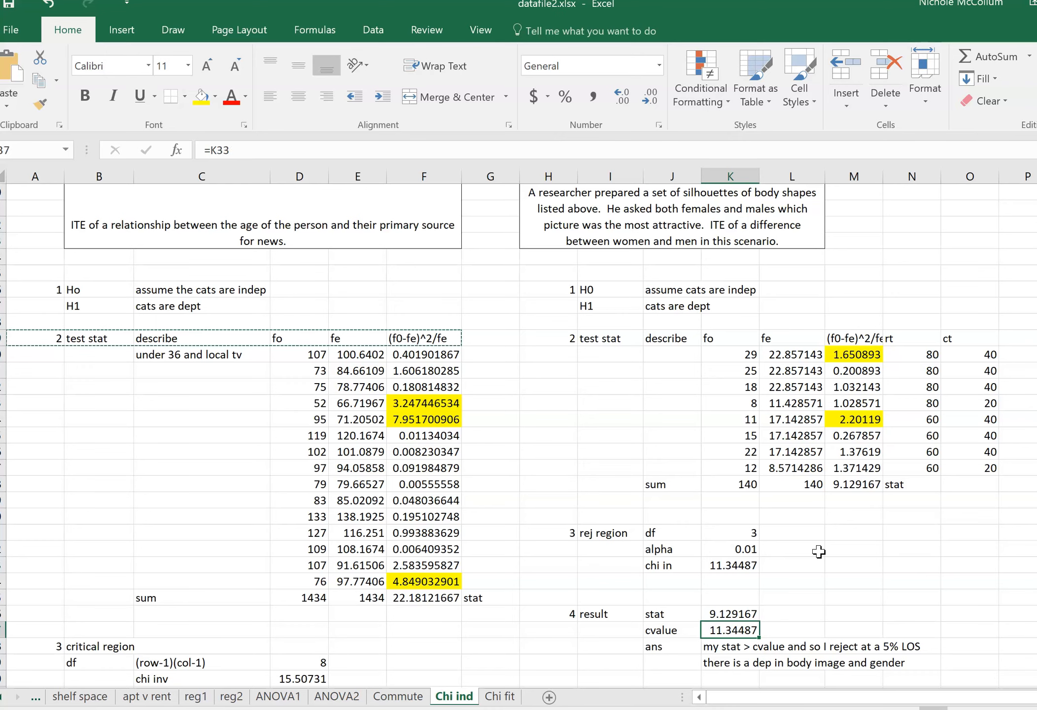
key("Down")
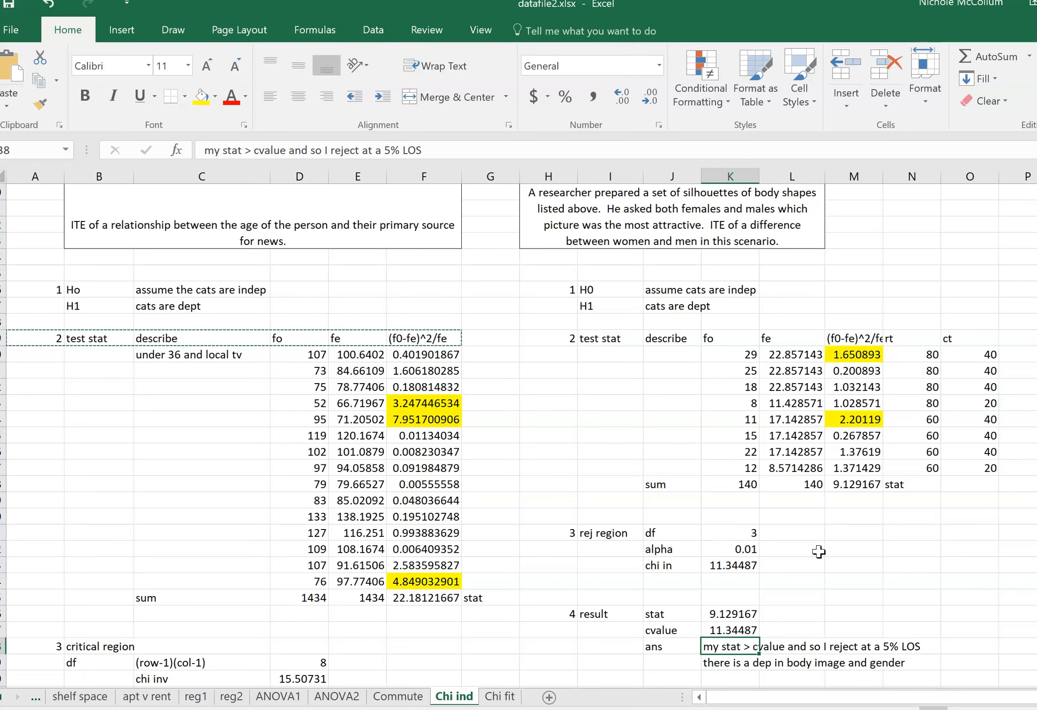
Restore the significance level in K32 to 0.05.
key("Up")
key("Up")
key("Up")
key("Up")
key("Up")
key("Up")
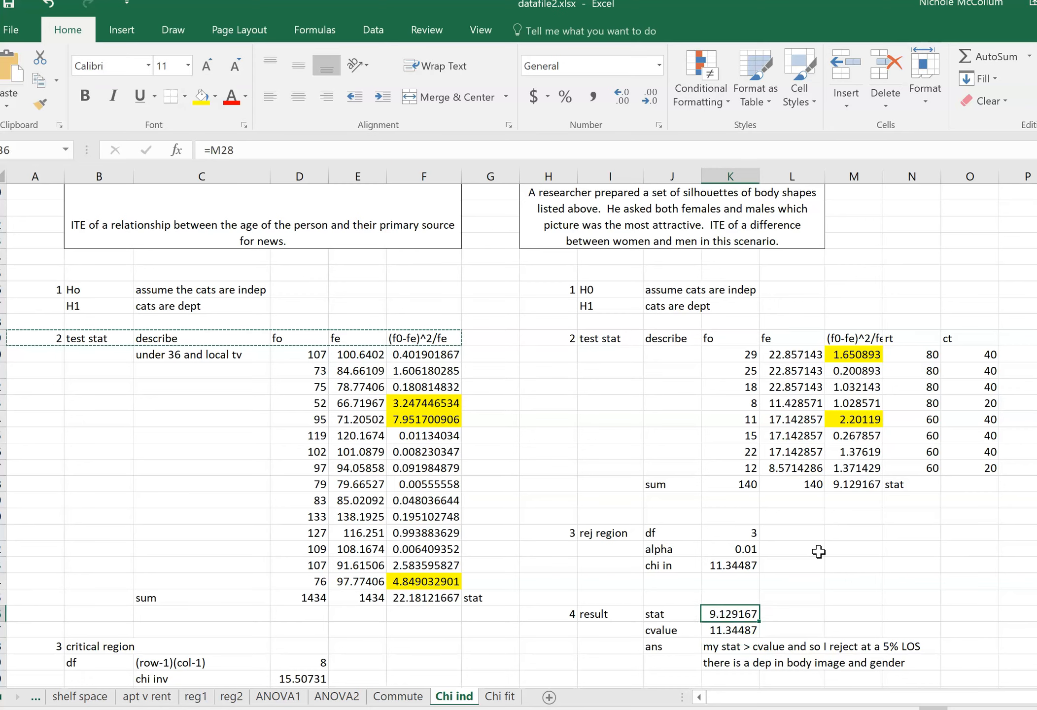
type("0.05")
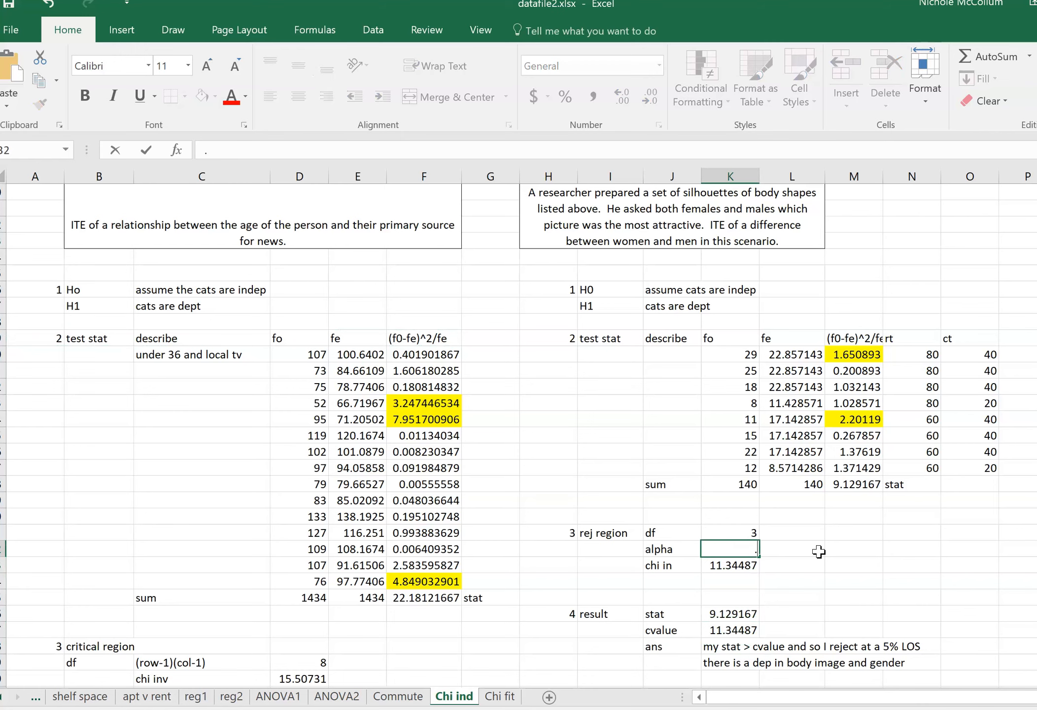
key("Return")
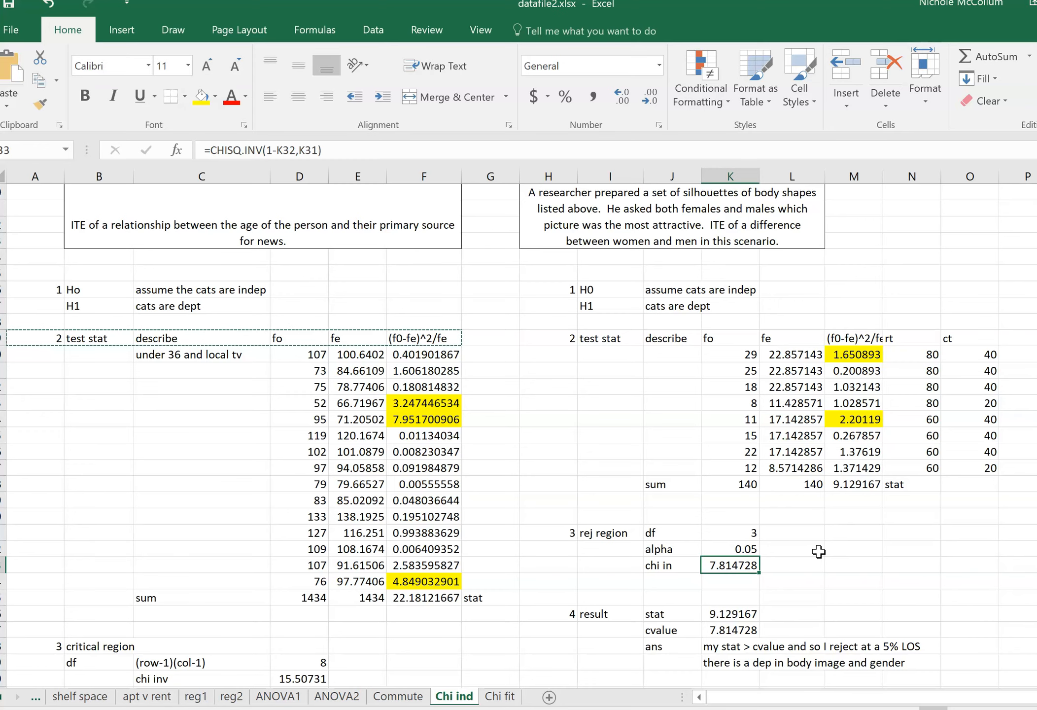
Add a second rejection-region case with degrees of freedom 3 in L31 and alpha 0.01 in L32.
left_click(818, 551)
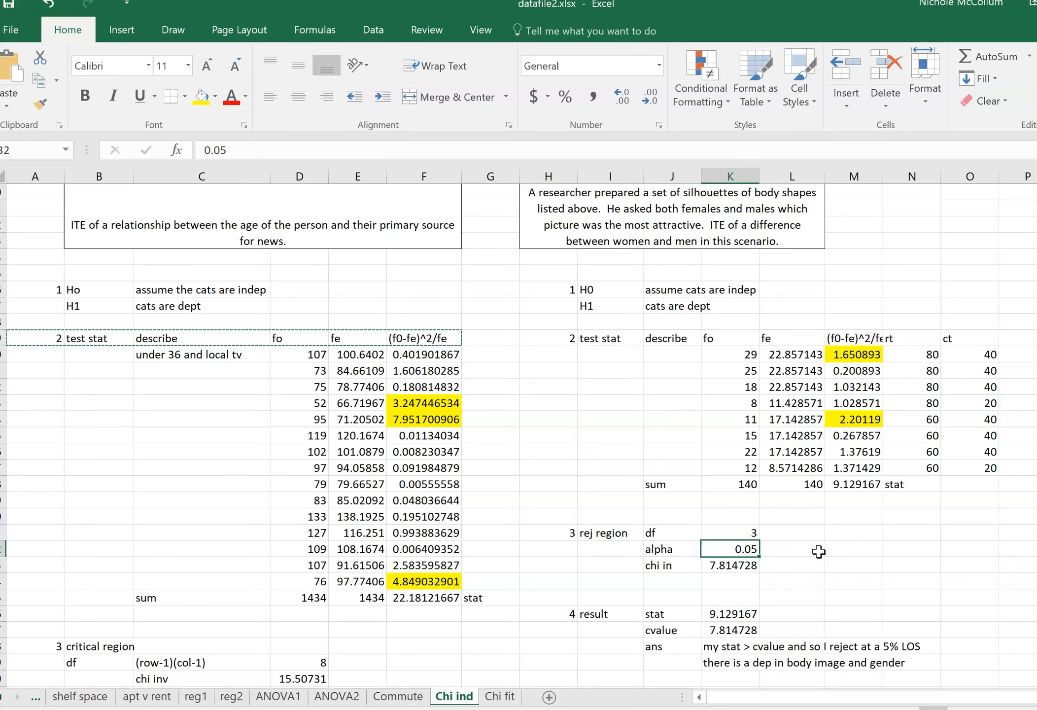
key("Up")
type("3")
key("Return")
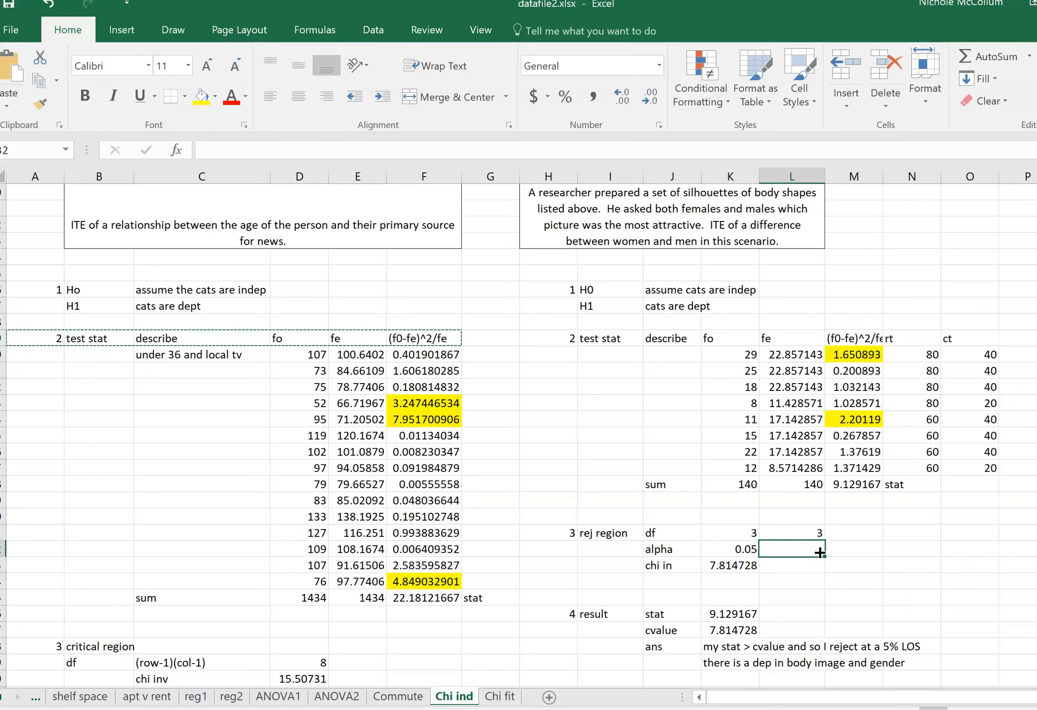
type(".01")
key("Return")
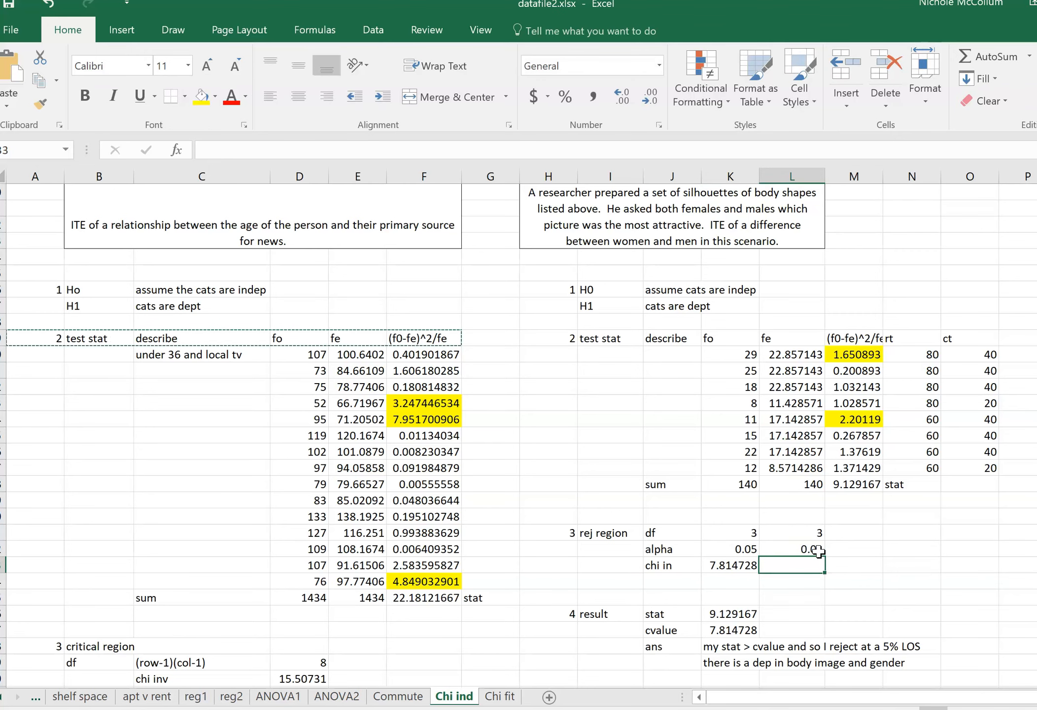
Copy the CHISQ.INV critical value formula from K33 across to L33.
left_click(753, 566)
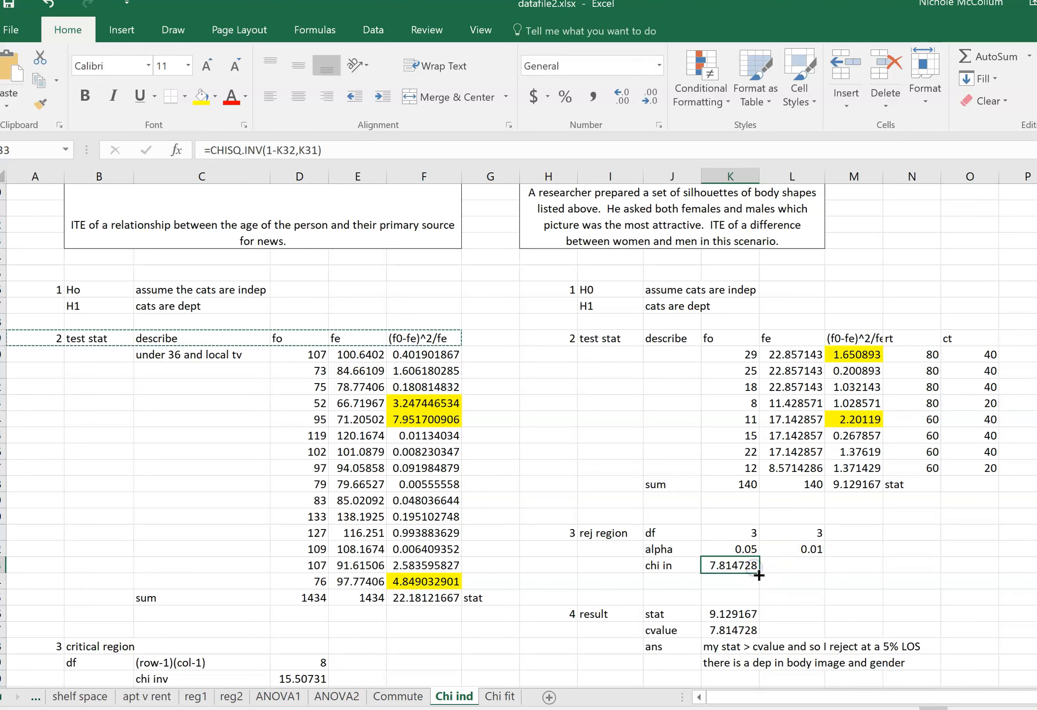
left_click_drag(759, 572, 801, 573)
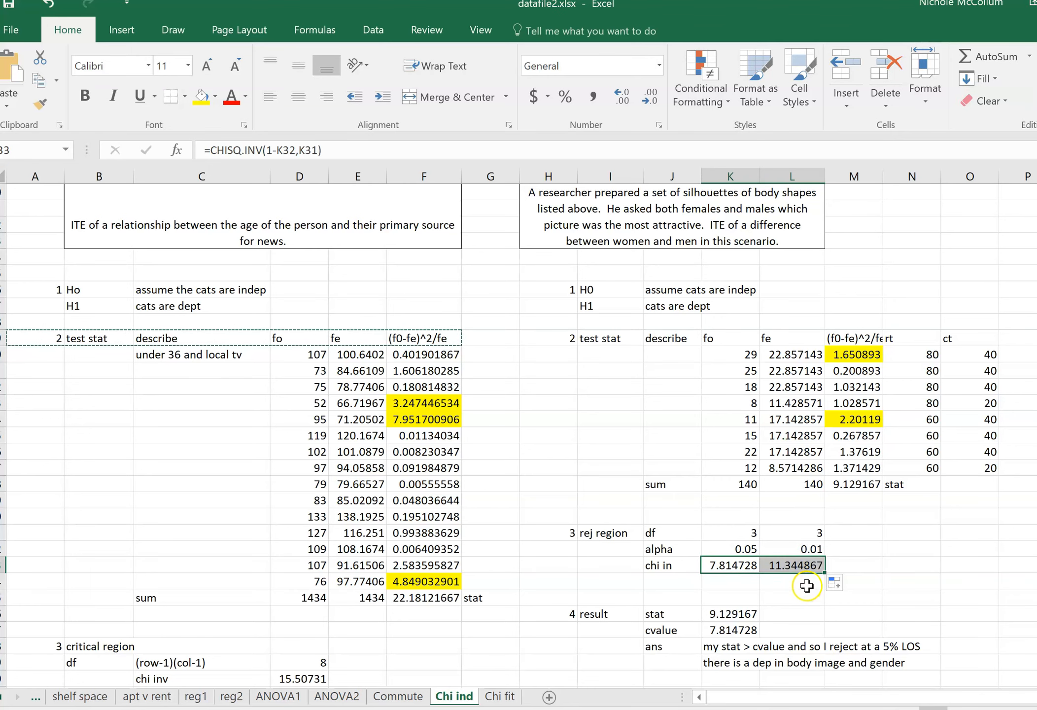
left_click(806, 584)
Record the decisions under the critical values: "reject" in K34 and "do not reject" in L34.
key("Up")
key("Down")
key("Left")
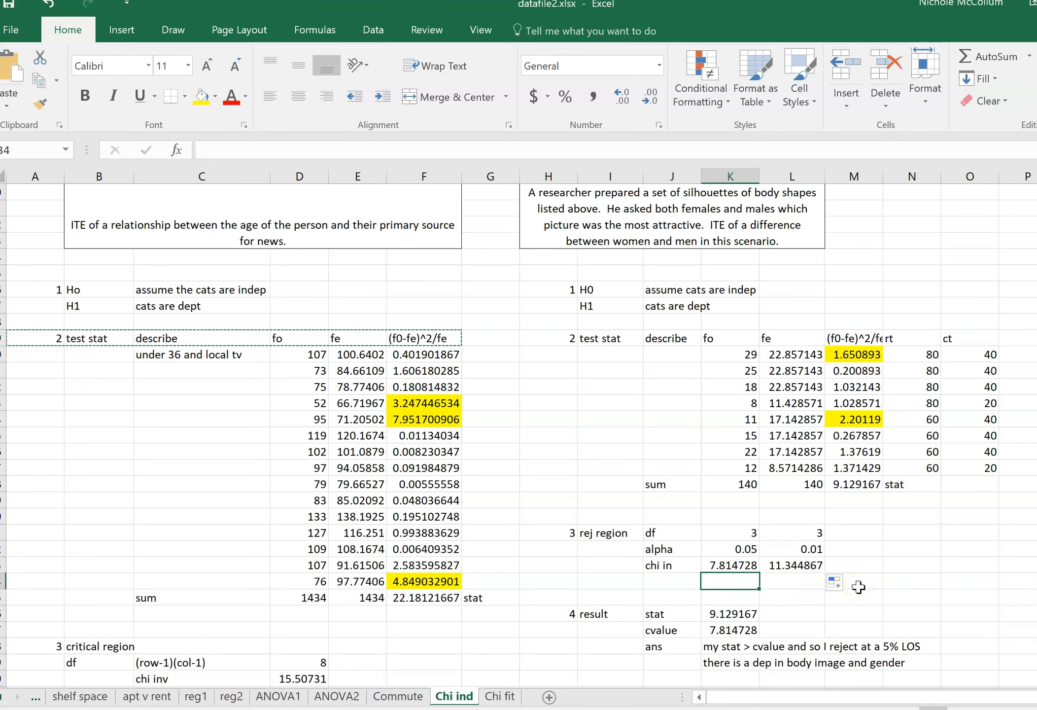
type("reject")
key("Tab")
type("do ")
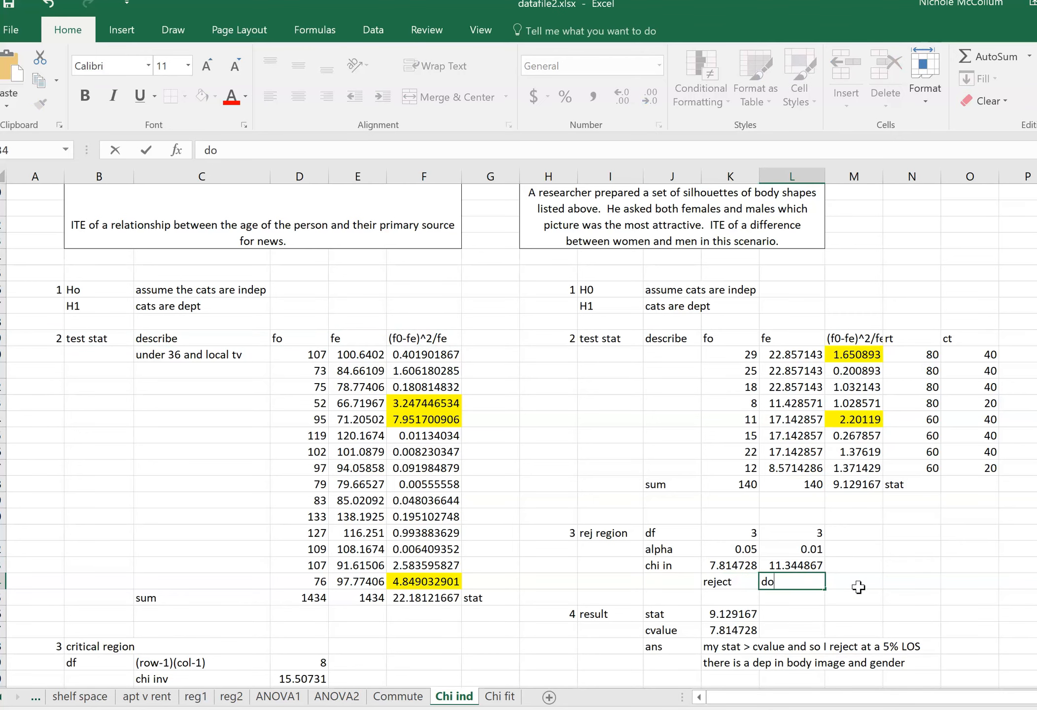
type("not reject")
key("Left")
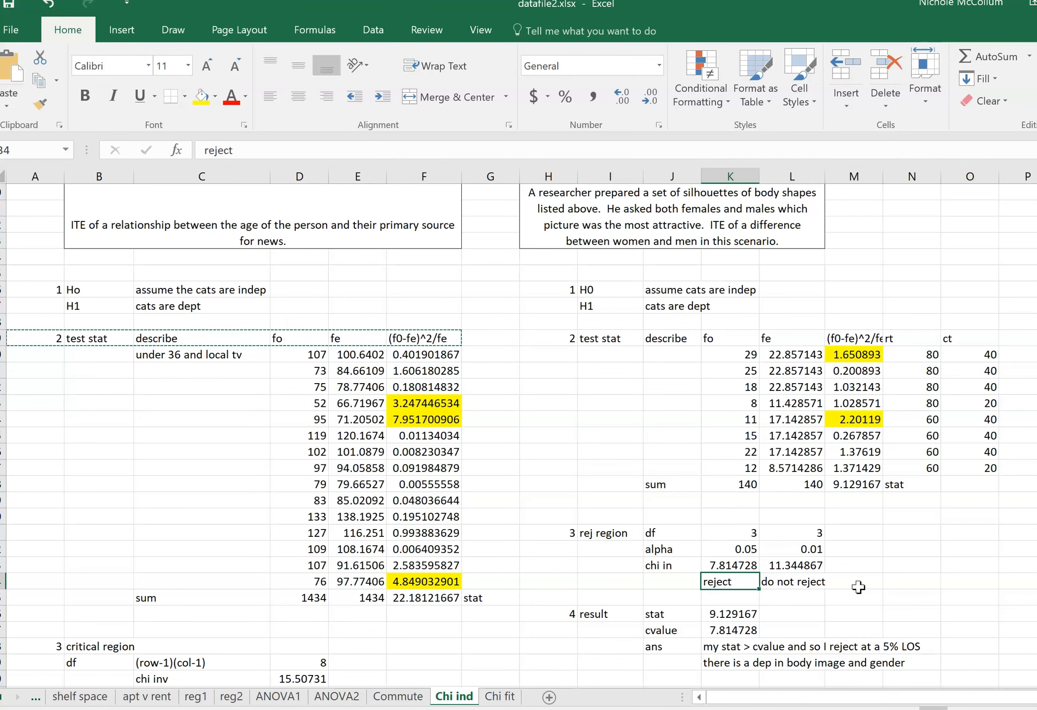
key("Right")
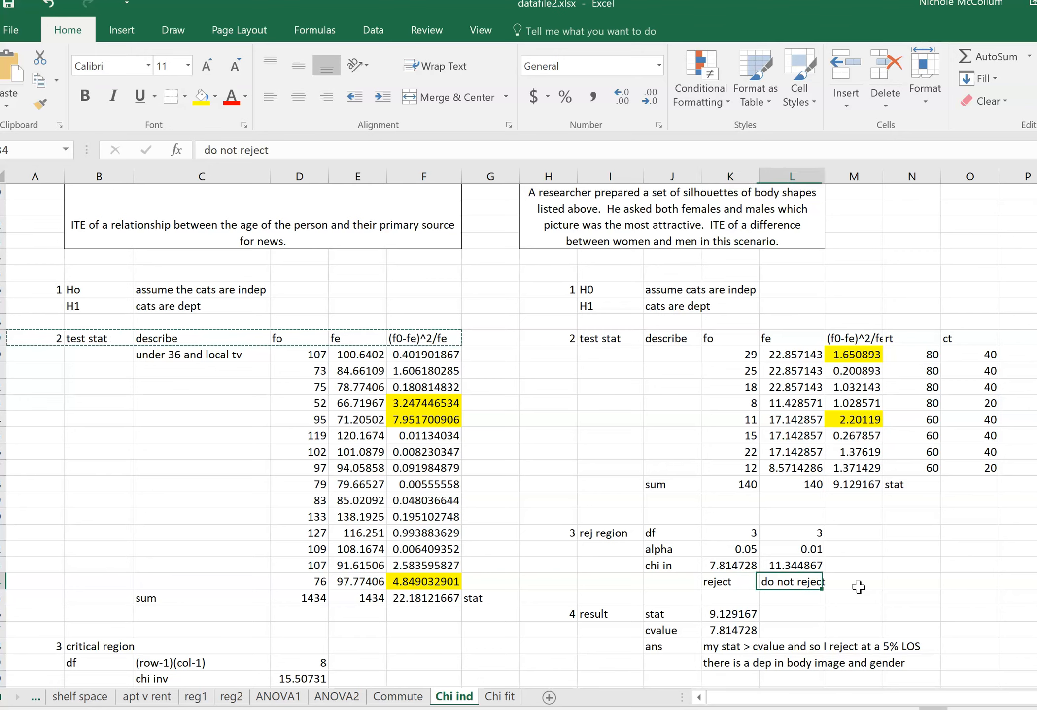